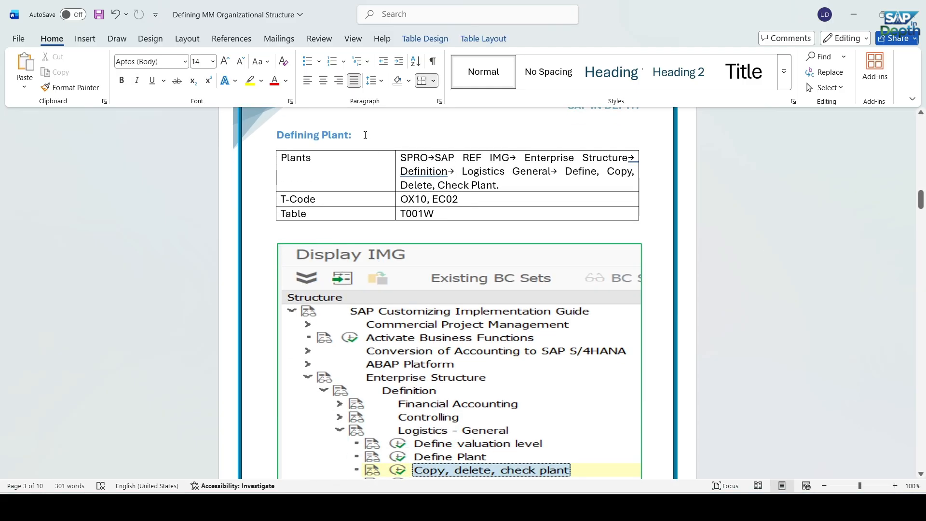
Switch to SAP, run transaction SPRO and open the SAP Reference IMG
scroll(365, 135, up, 1)
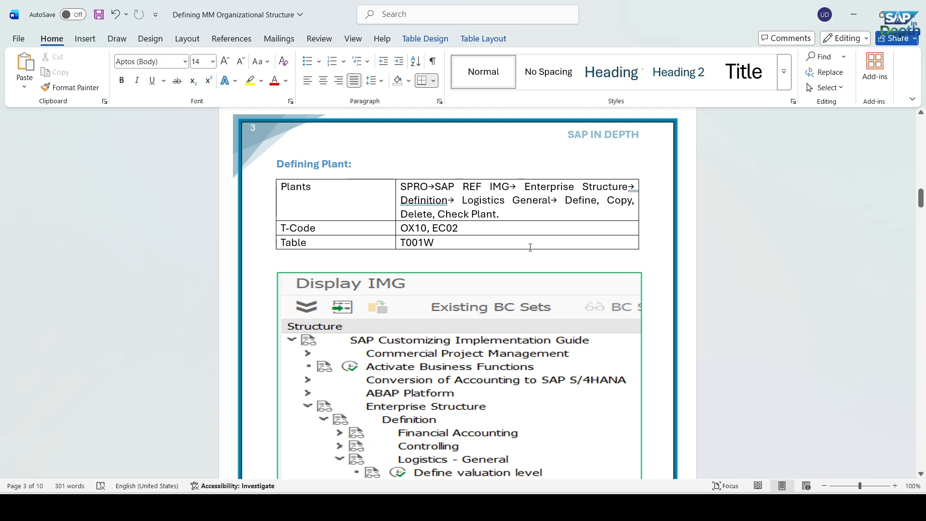
click(702, 448)
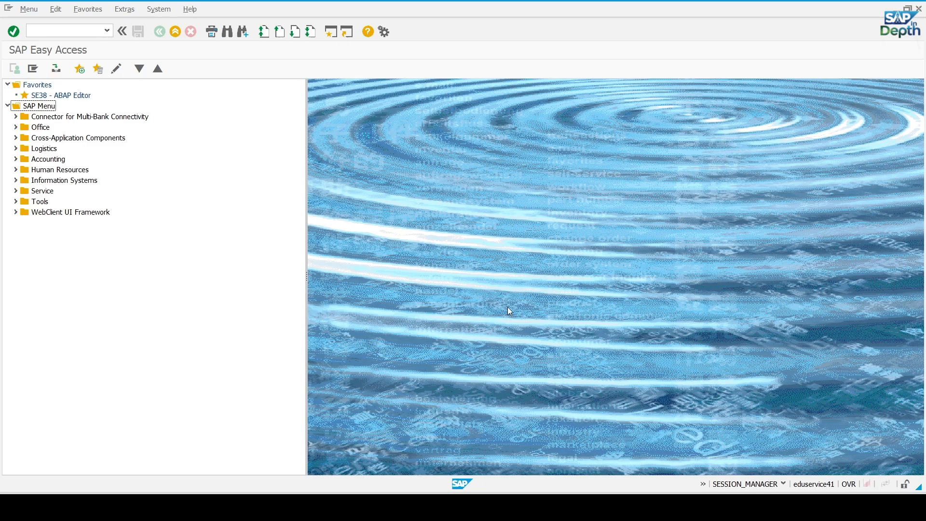
click(64, 31)
text(SPRO)
key(Return)
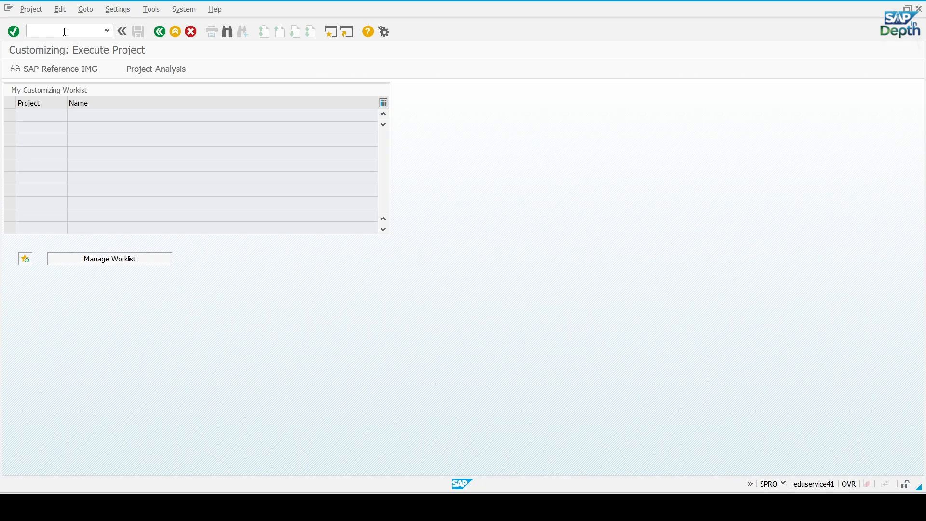
click(65, 69)
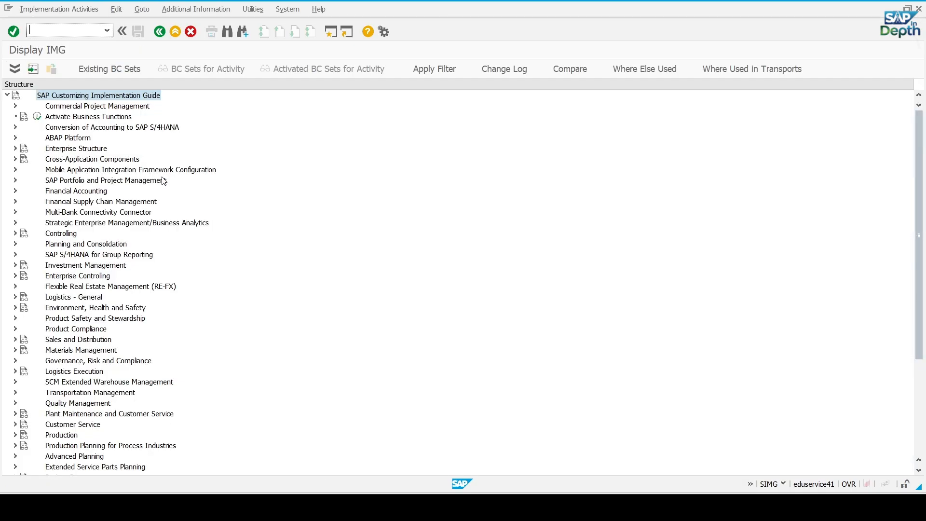
Under Enterprise Structure > Definition > Logistics - General, open the activity "Copy, delete, check plant"
click(15, 149)
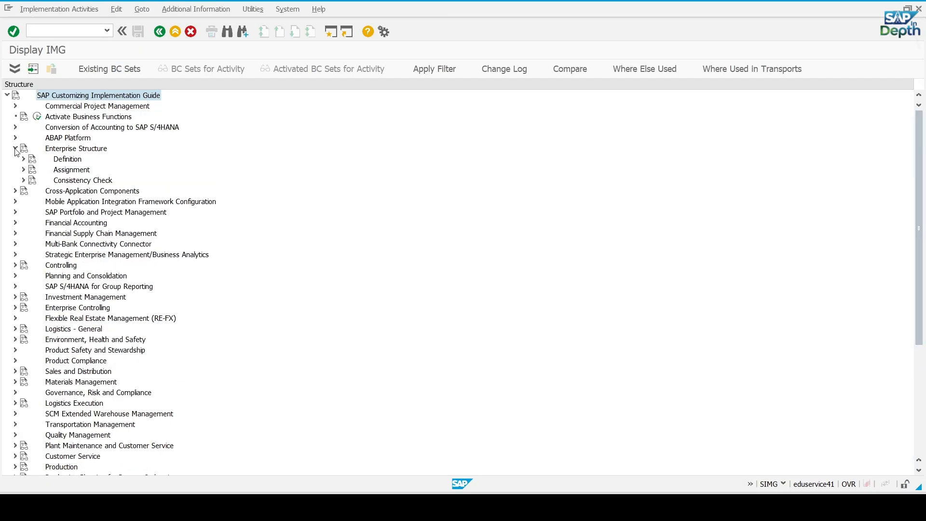
click(24, 159)
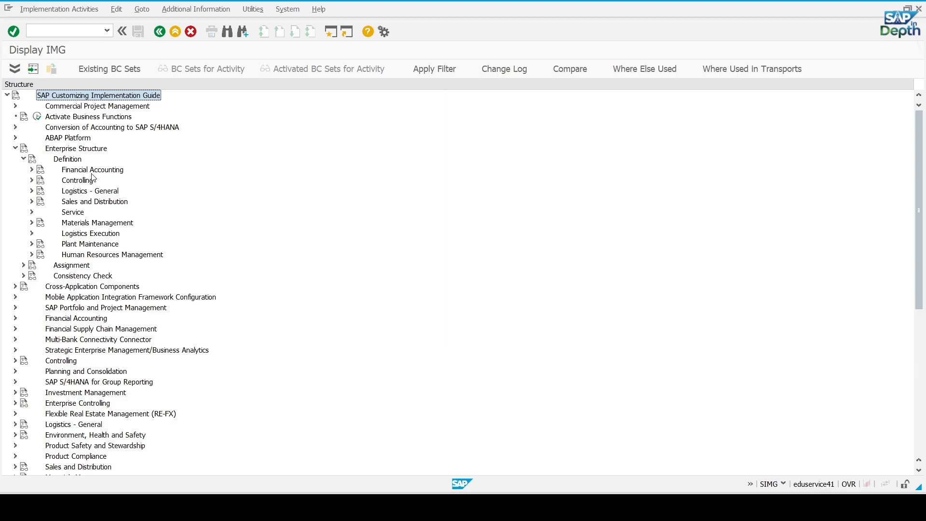
click(31, 170)
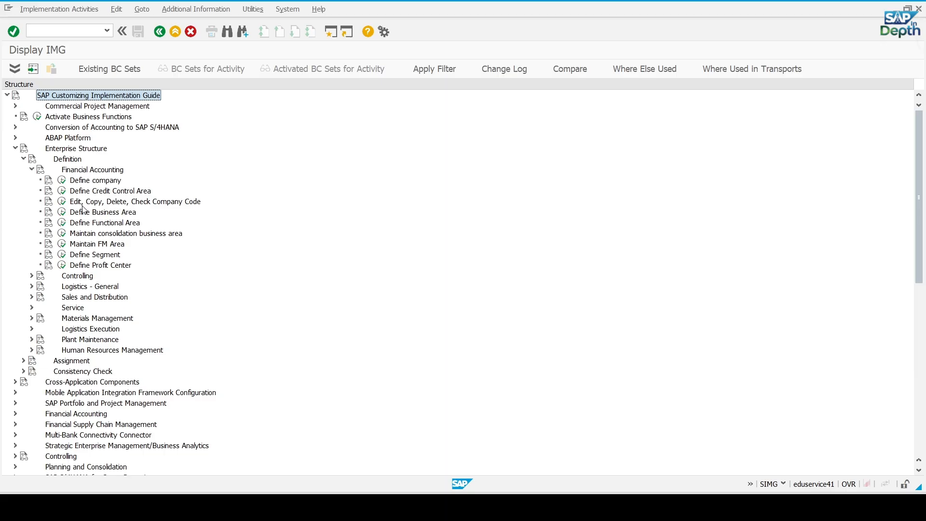
click(31, 170)
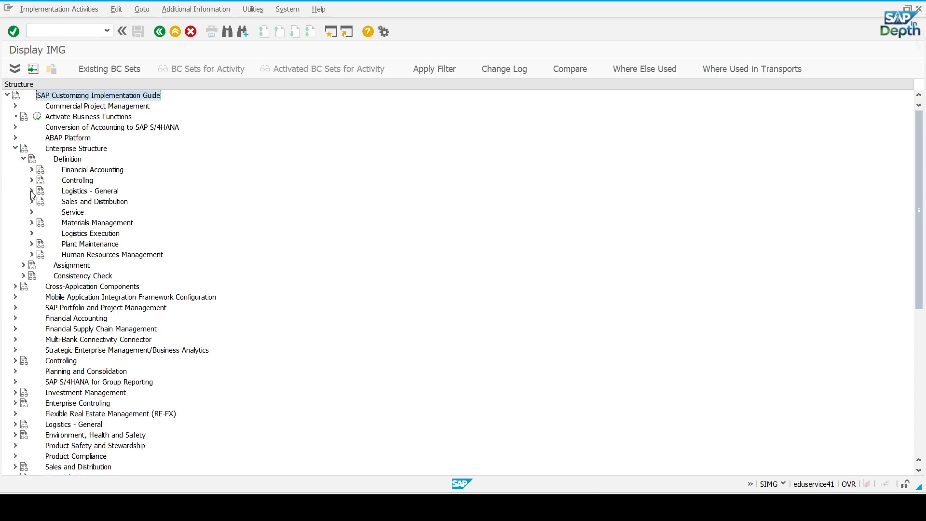
click(31, 191)
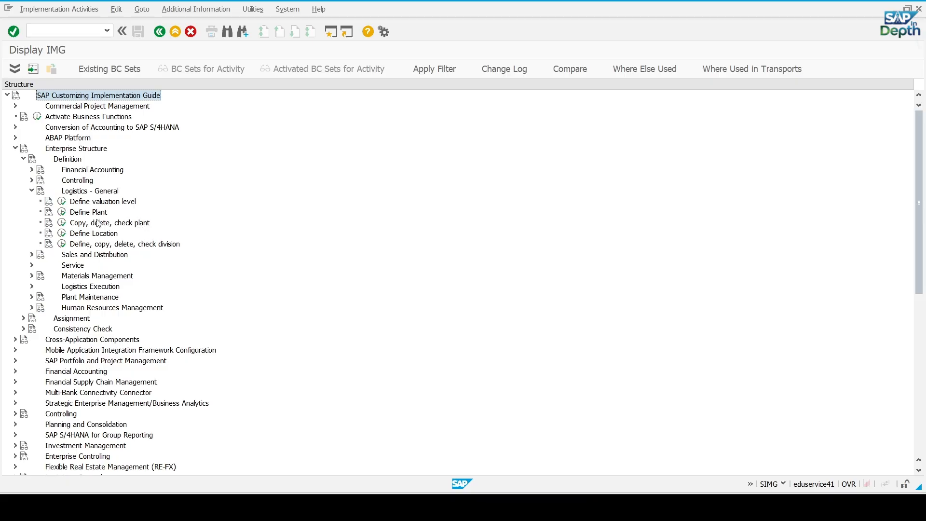
click(66, 227)
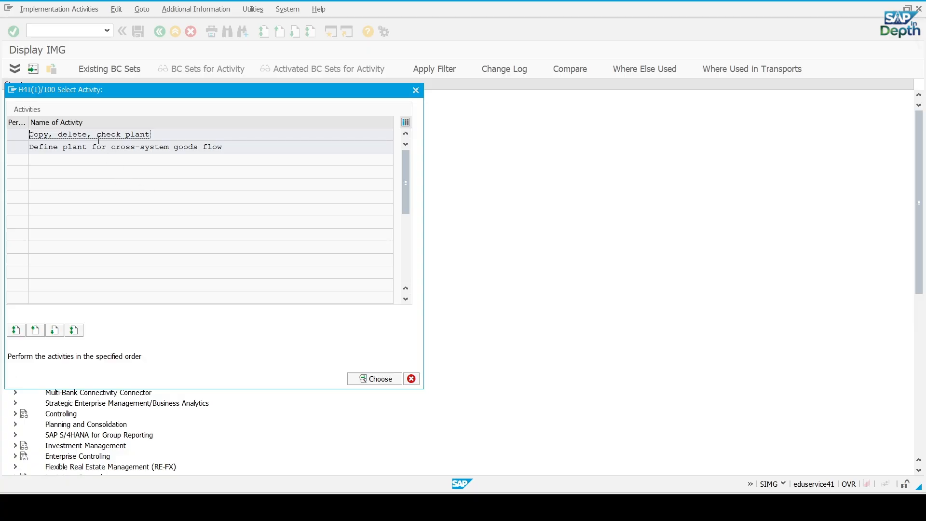
double_click(84, 135)
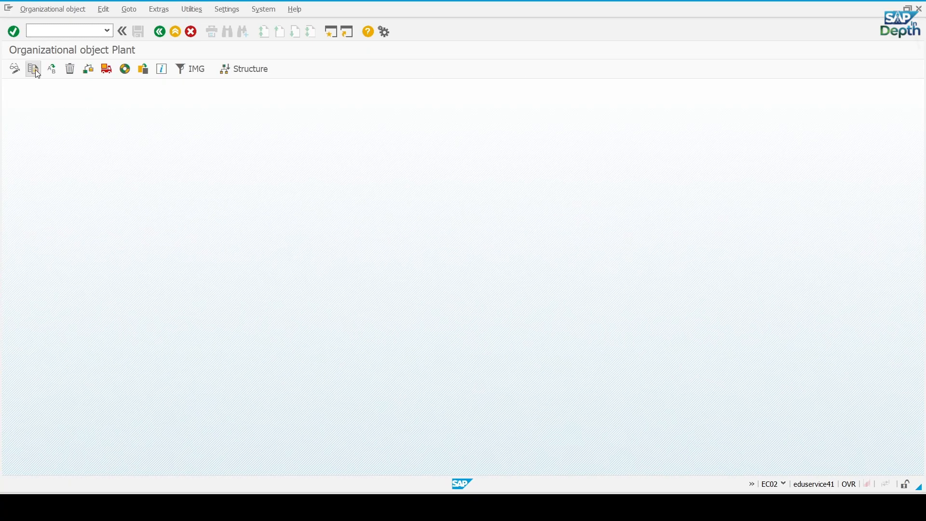
Start copying the organizational object Plant and set the From Plant to 1710
click(38, 73)
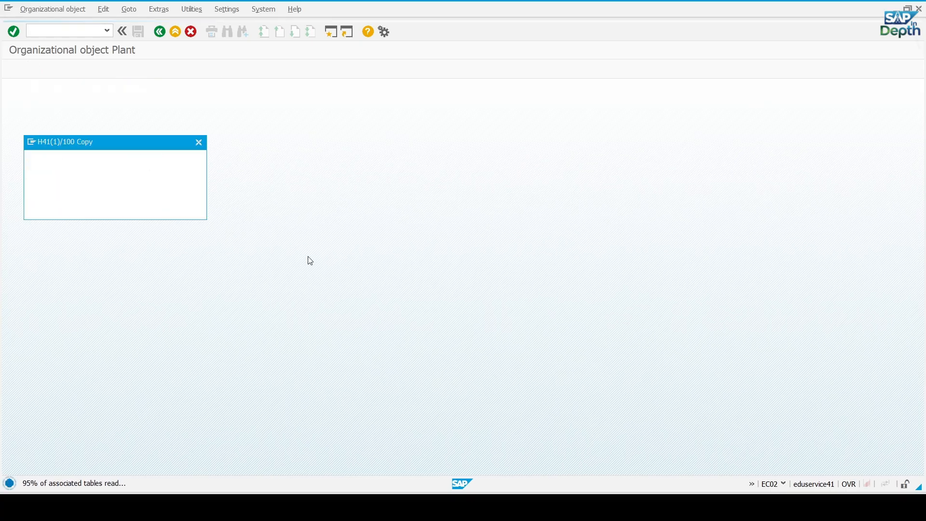
drag(125, 145, 290, 147)
click(309, 161)
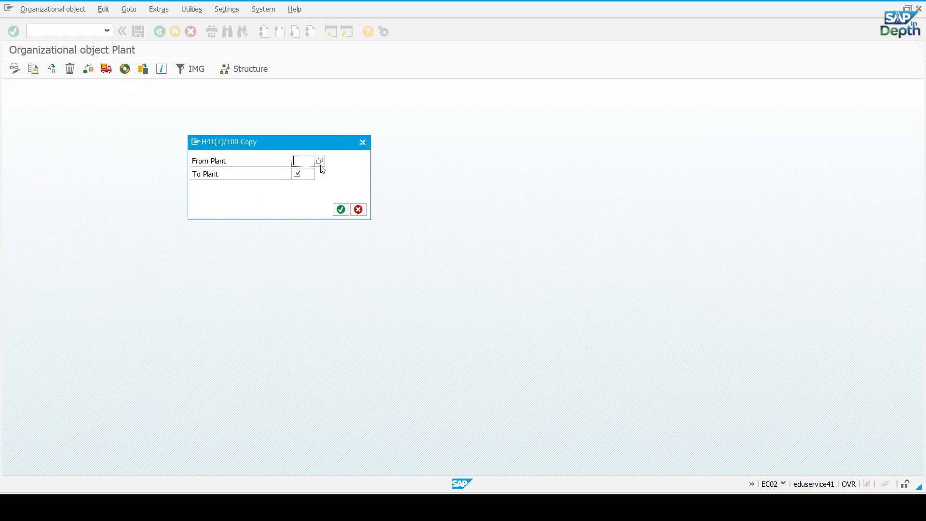
text(1710)
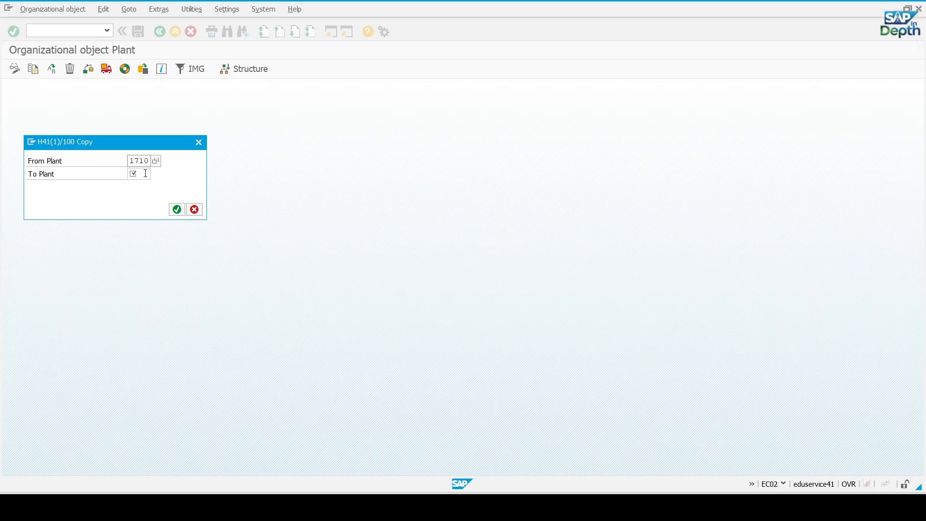
click(146, 173)
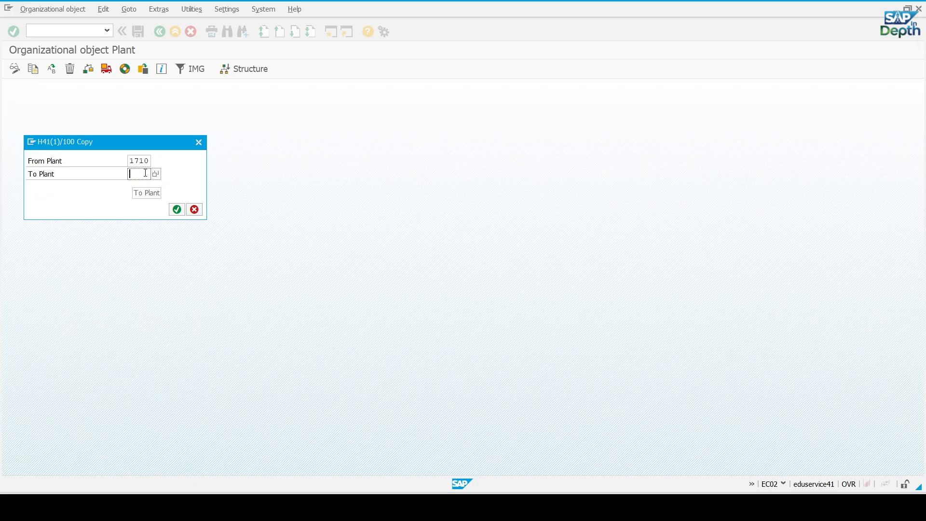
Switch to the MM Organizational Structure workbook in Excel and copy plant code GM11 from the Plants sheet
click(625, 507)
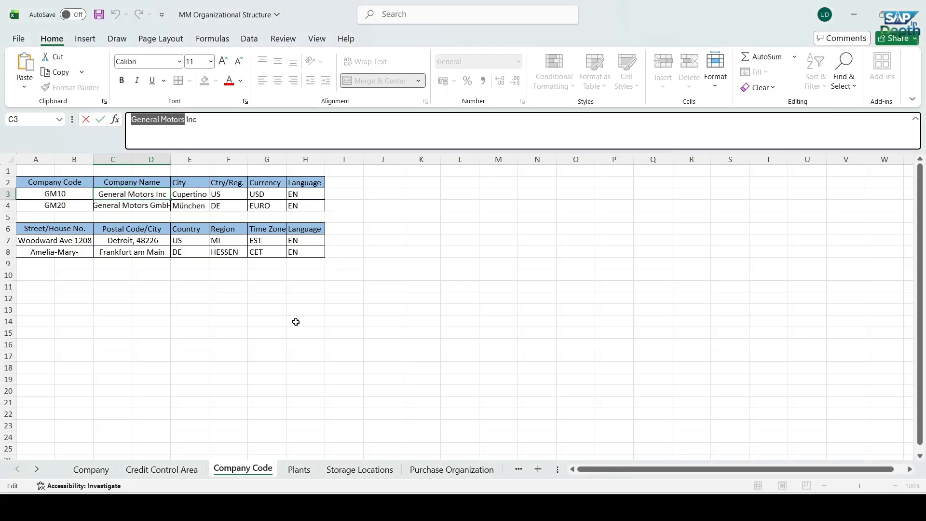
click(273, 294)
click(299, 469)
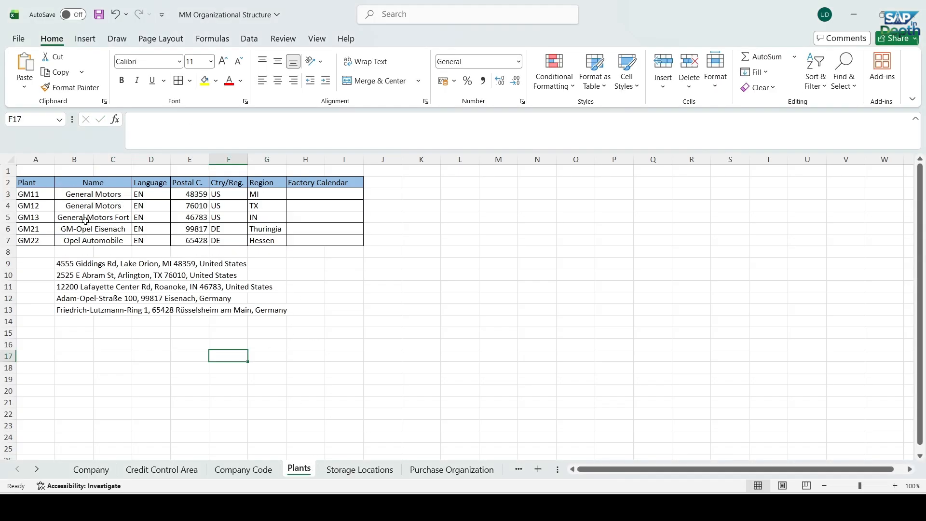
click(38, 196)
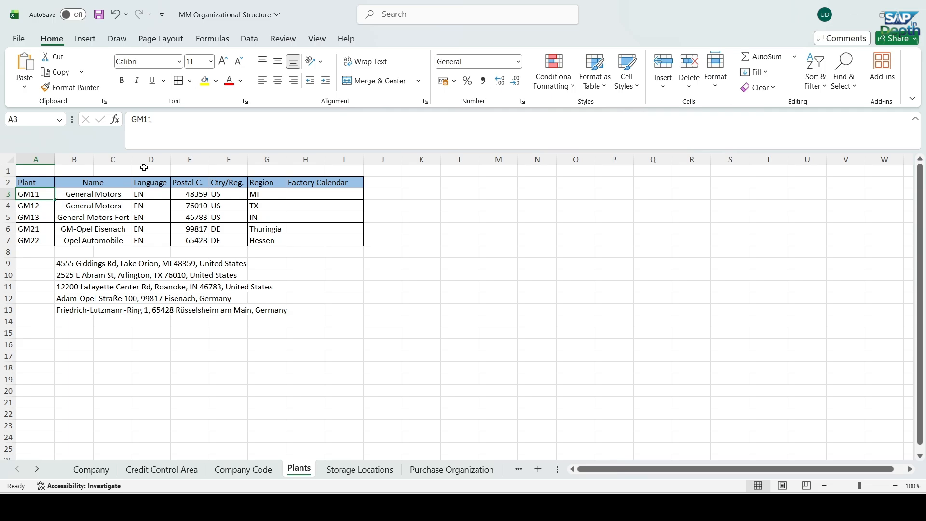
double_click(162, 120)
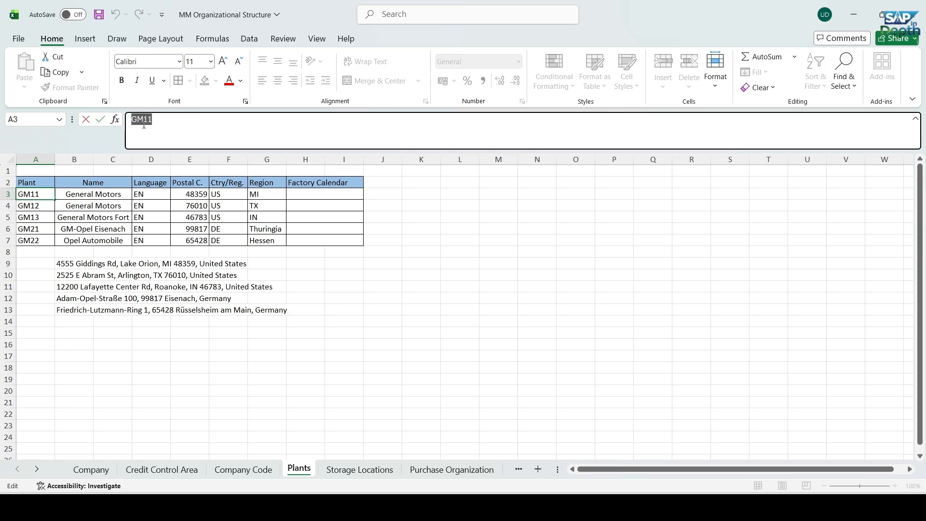
Back in SAP, set the To Plant to GM11, run the copy and decline transporting number ranges
key(alt+Tab)
click(145, 176)
key(ctrl+v)
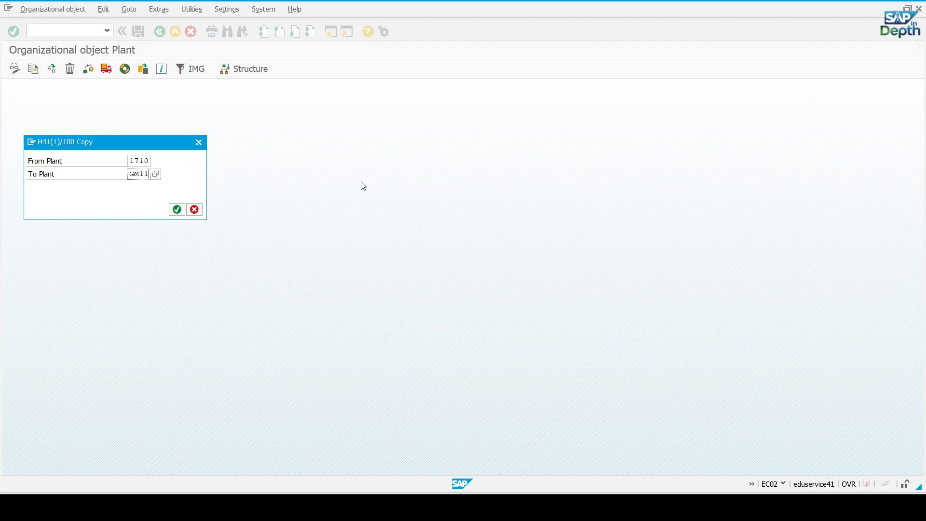
key(Return)
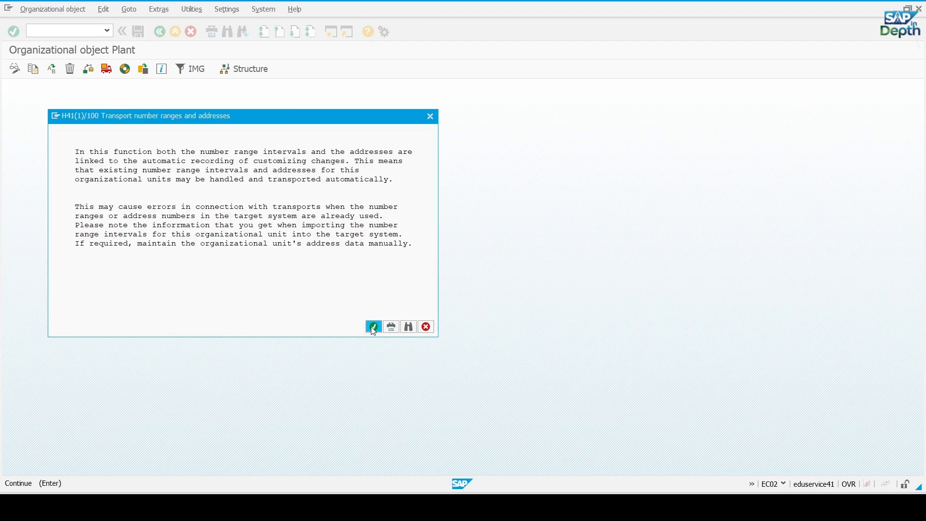
click(374, 328)
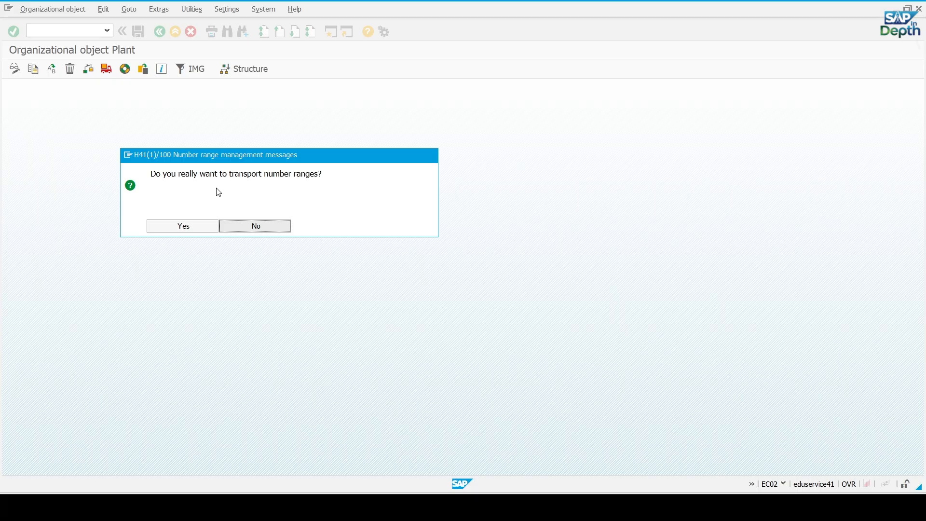
click(275, 232)
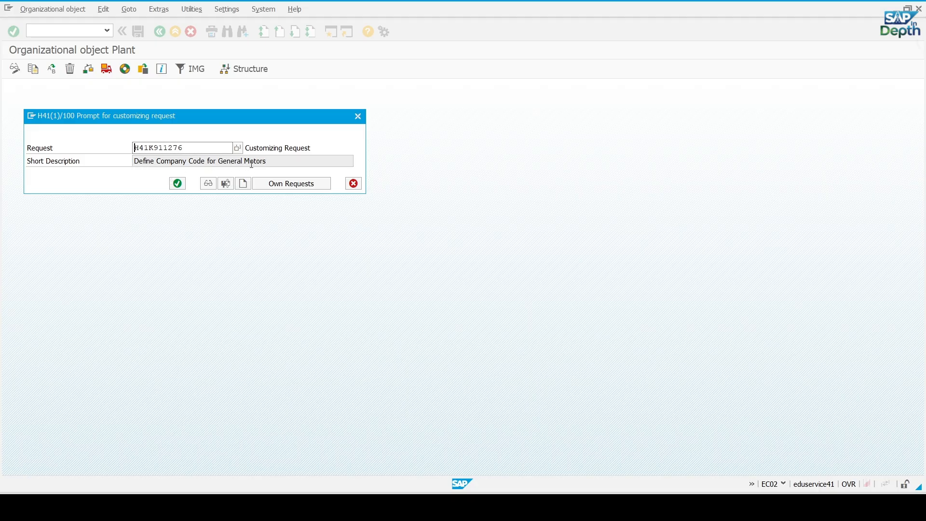
Create the customizing request "Define Plants for General Motors" and use it to complete the plant copy
drag(197, 118, 244, 144)
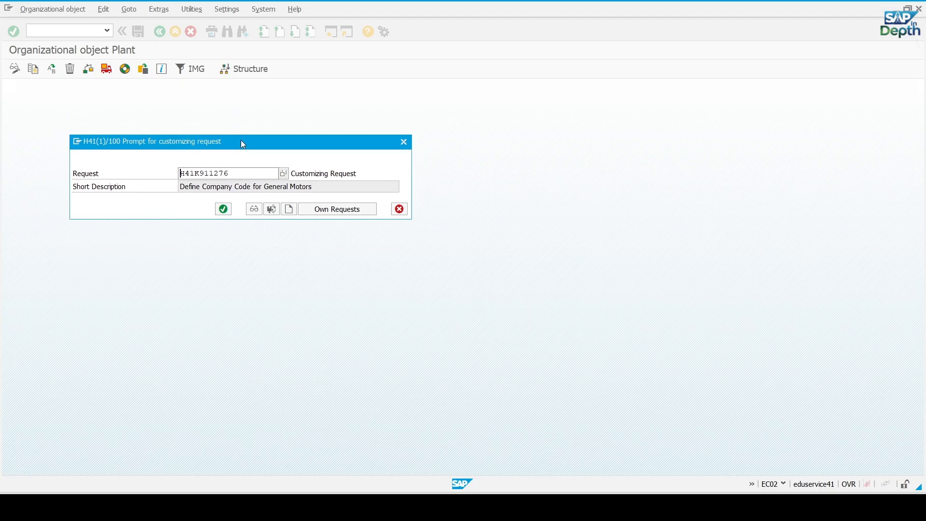
click(289, 210)
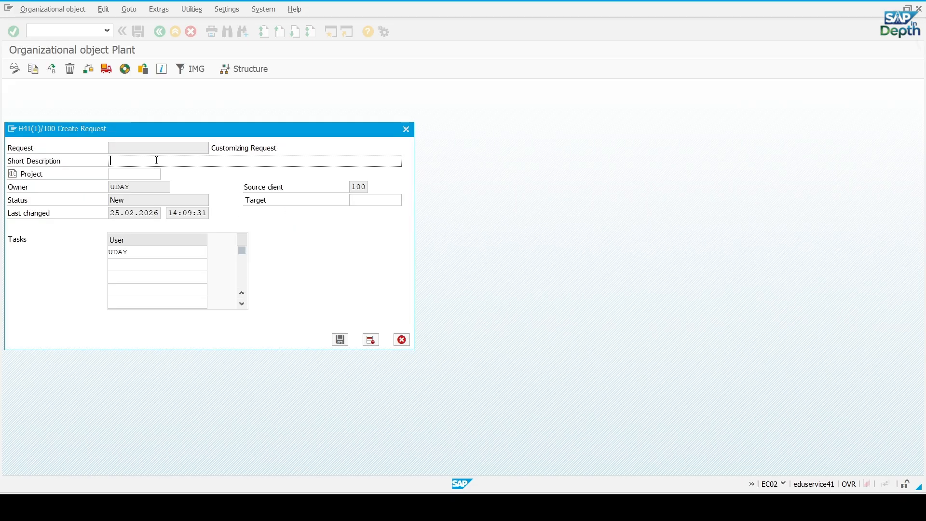
text(dEFINE)
key(BackSpace)
key(BackSpace)
key(BackSpace)
key(BackSpace)
key(BackSpace)
key(BackSpace)
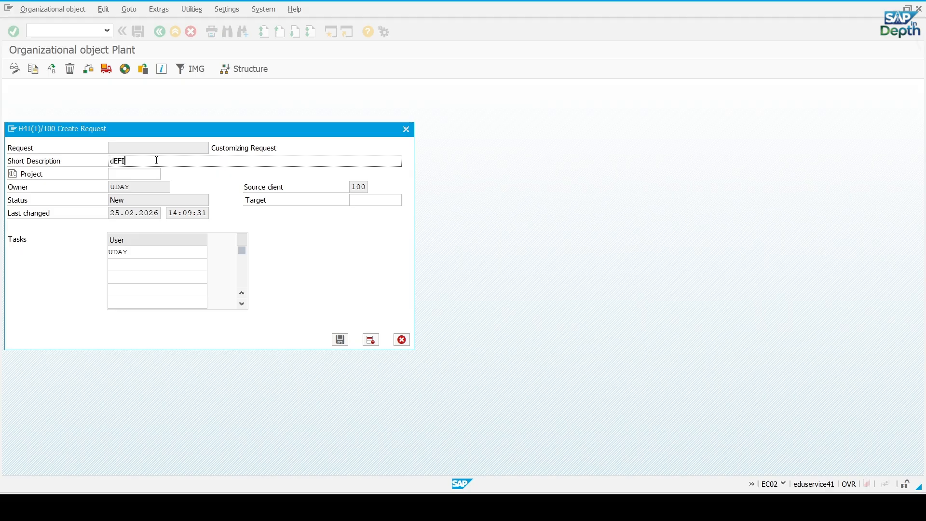
text(Defin)
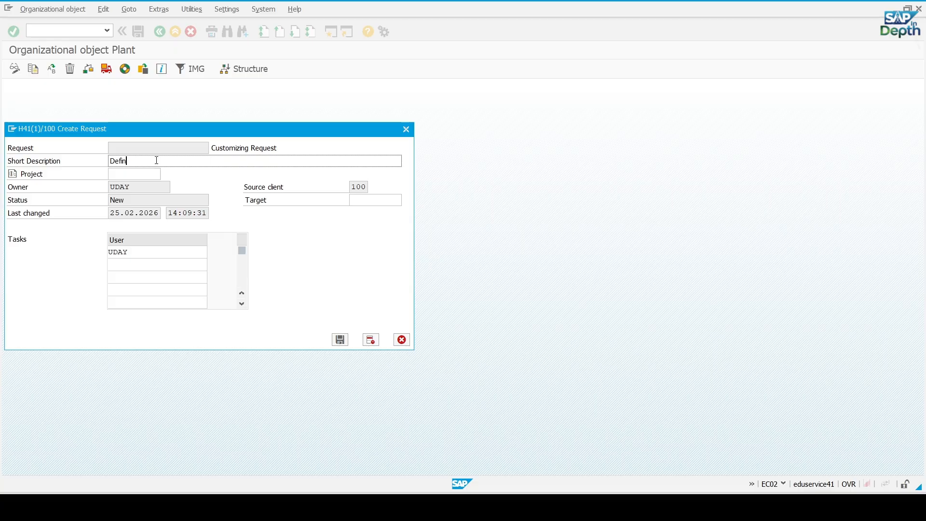
text(e Plants for General Motors)
click(340, 340)
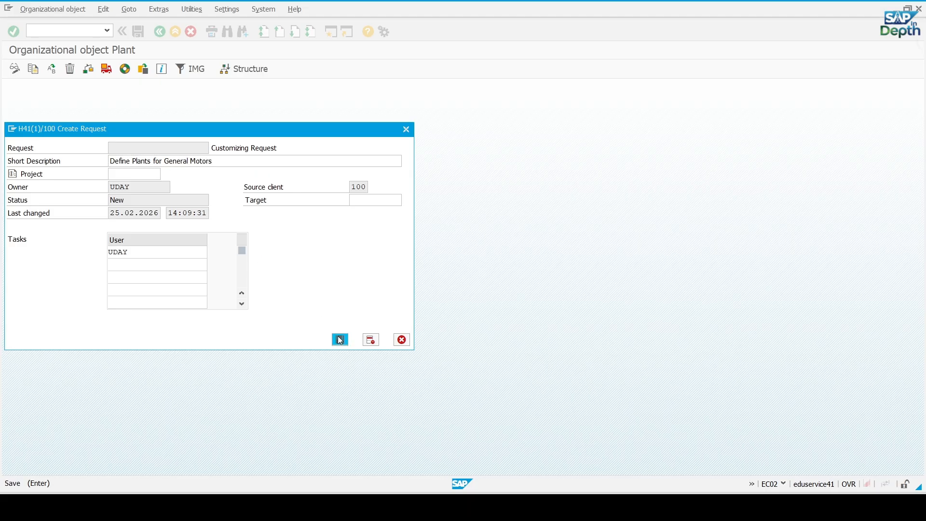
click(224, 209)
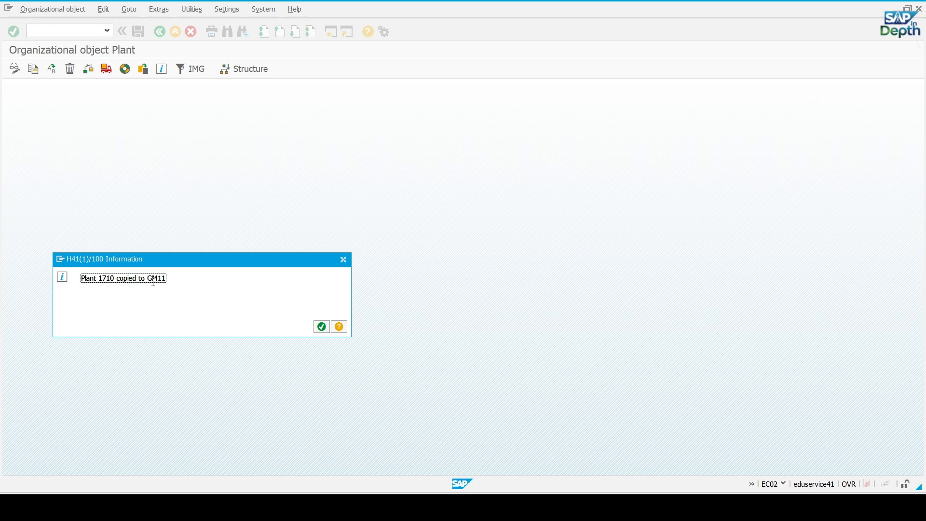
click(322, 327)
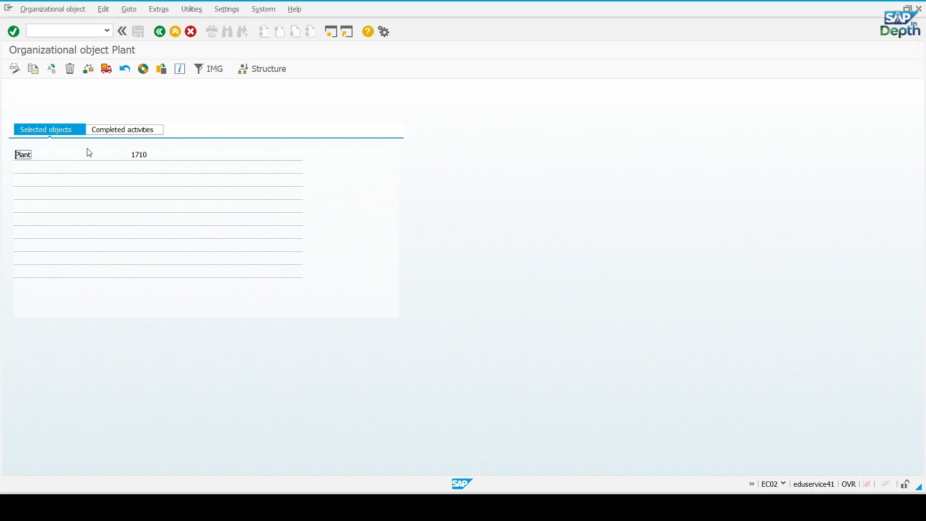
Check the completed activities for the plant copy and return to the SAP Easy Access screen
click(130, 136)
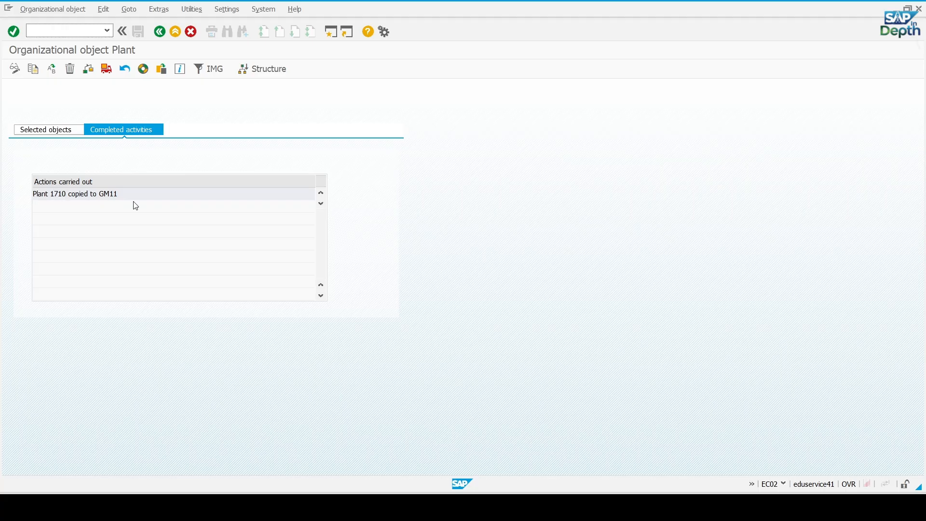
click(160, 31)
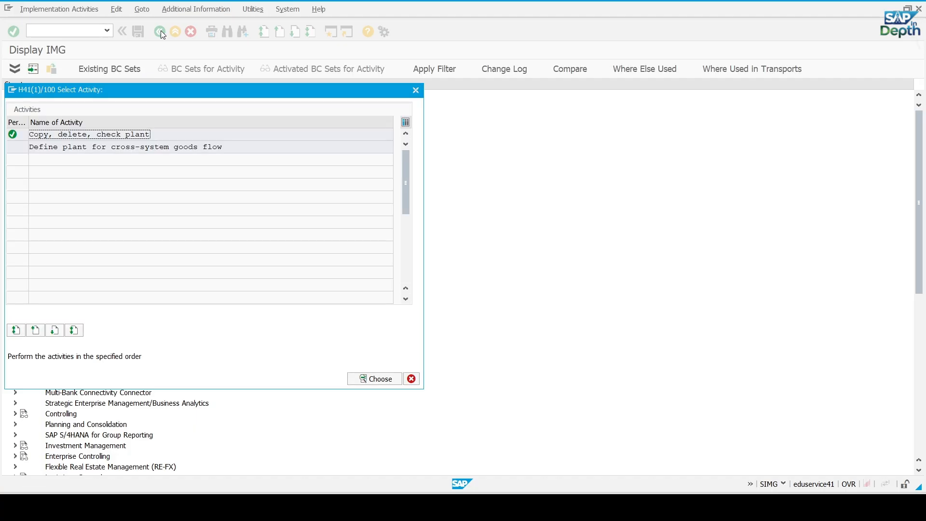
click(412, 379)
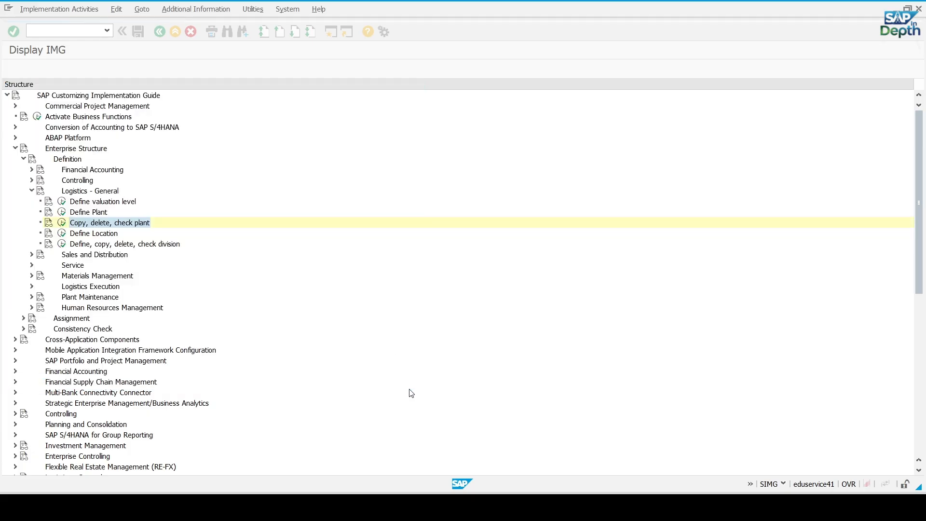
click(164, 33)
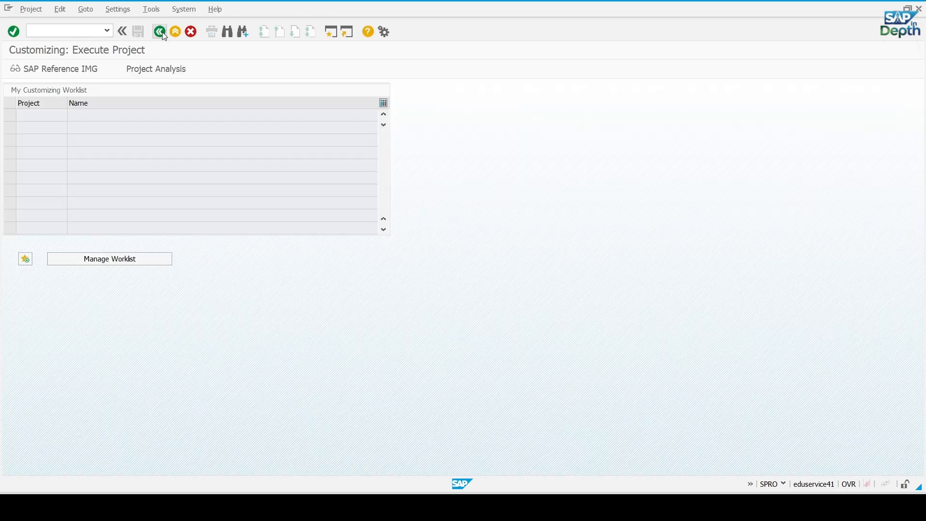
click(160, 32)
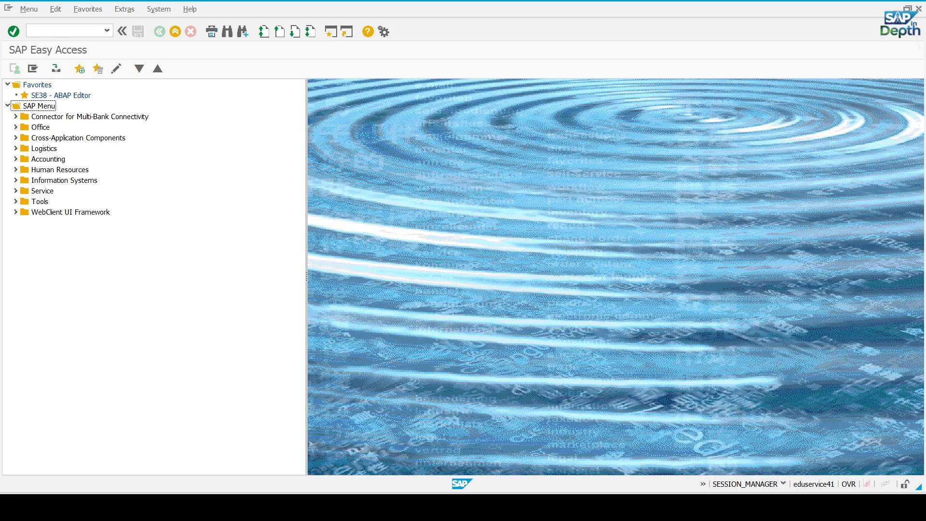
Switch to the MM Organizational Structure workbook in Excel and copy plant code GM12 from the Plants sheet
click(686, 507)
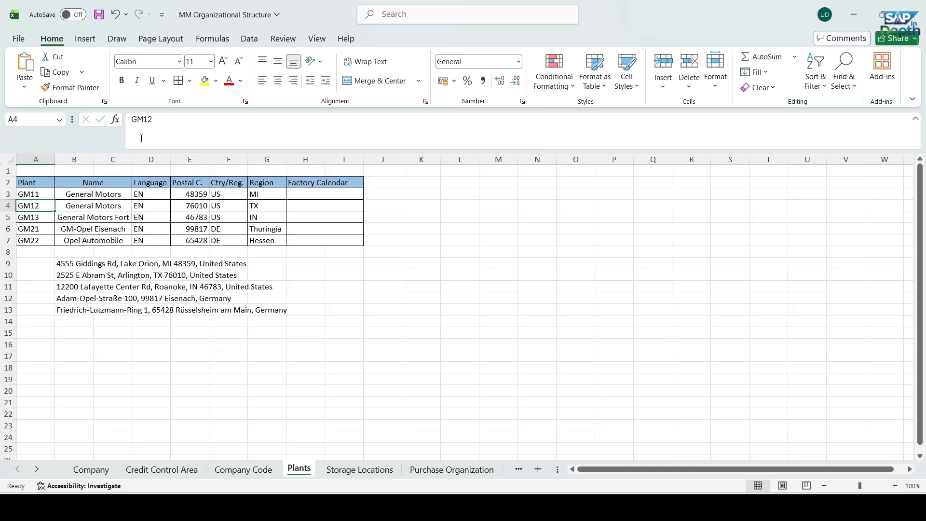
click(138, 119)
double_click(135, 120)
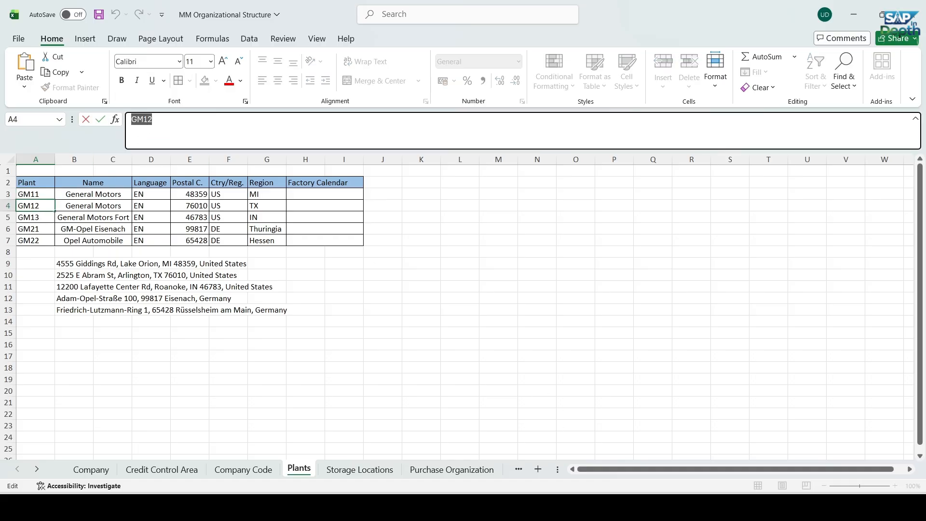
Look up the plant transaction codes in the Word document, switch to SAP and open transaction EC02
click(581, 507)
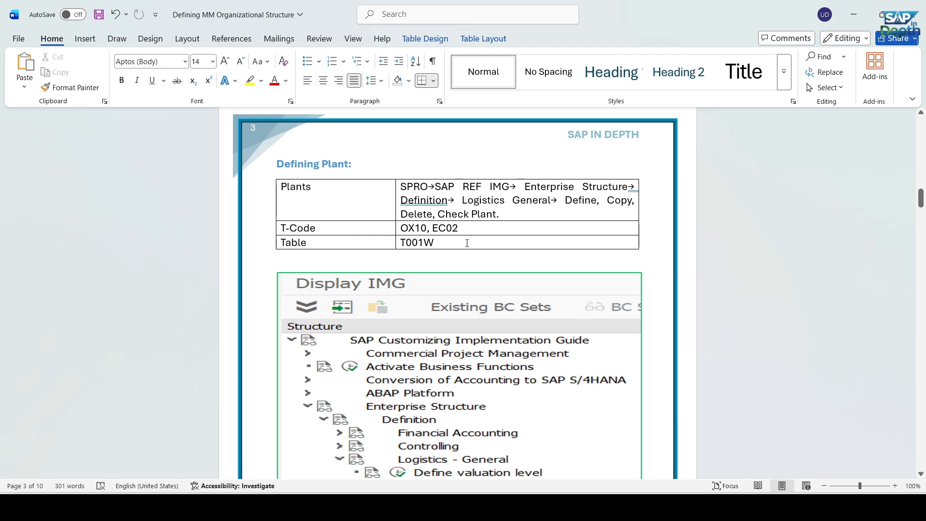
click(663, 507)
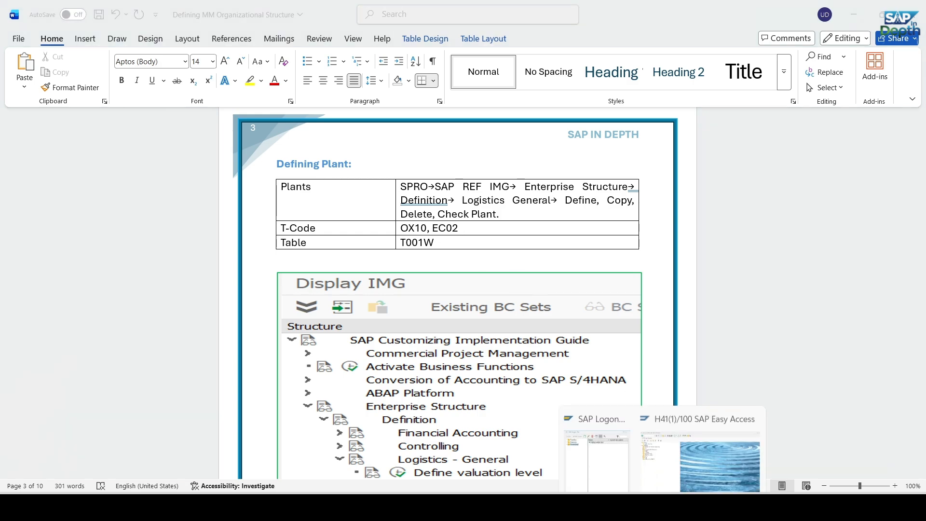
click(673, 439)
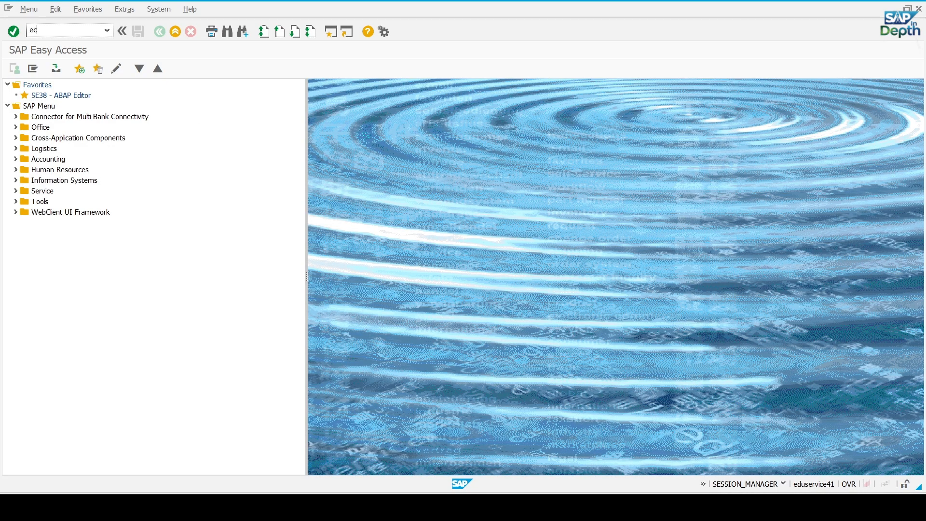
text(ec02)
key(Return)
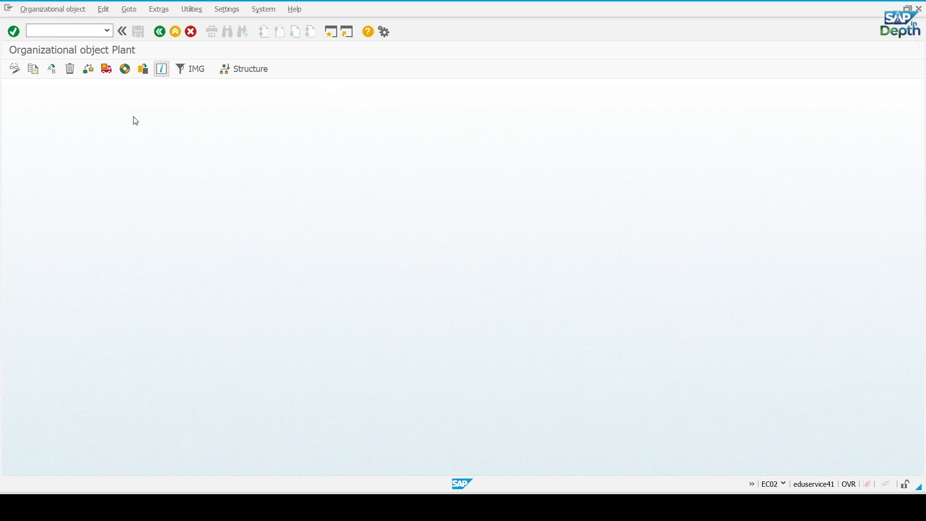
Start a plant copy with 1710 as the From Plant and GM12 as the To Plant
click(32, 72)
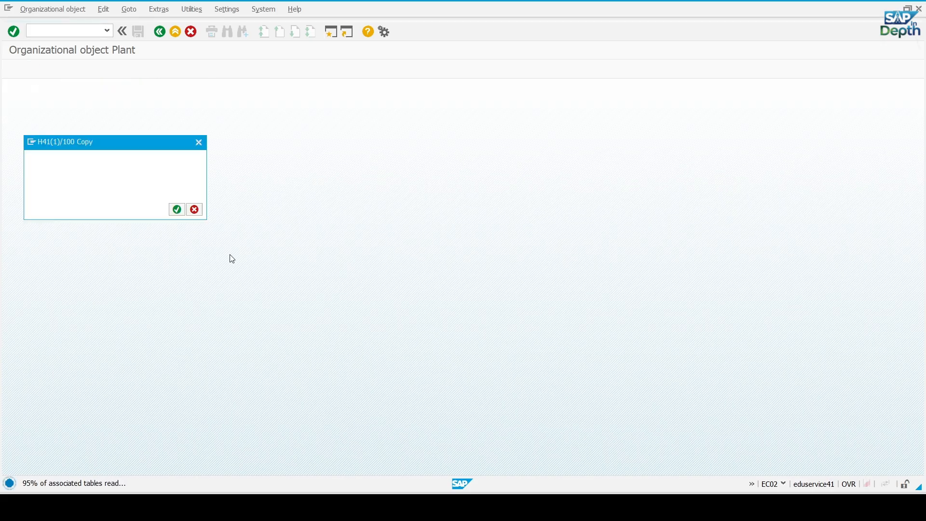
click(137, 160)
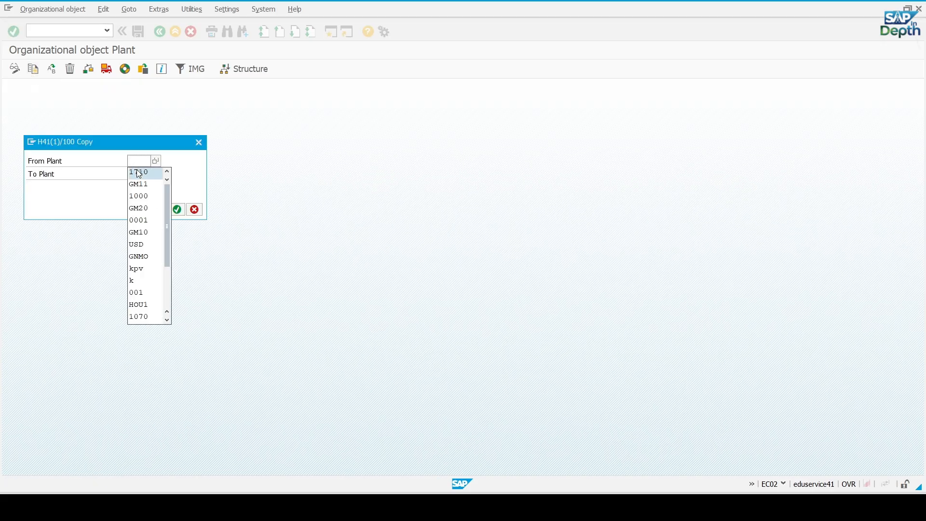
click(139, 171)
click(140, 175)
text(GM12)
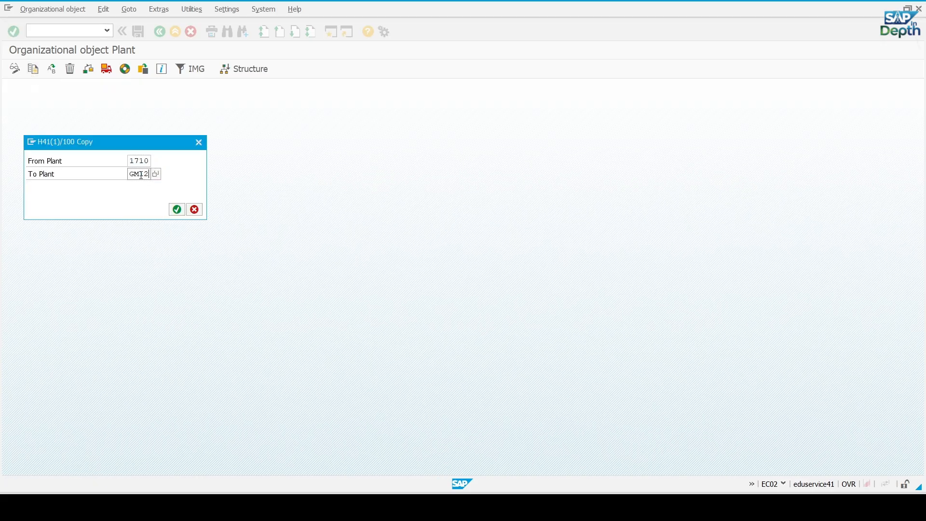
Run the plant copy without transporting number ranges, recording it in the request "Define Plants for General Motors", and return to SAP Easy Access
click(176, 211)
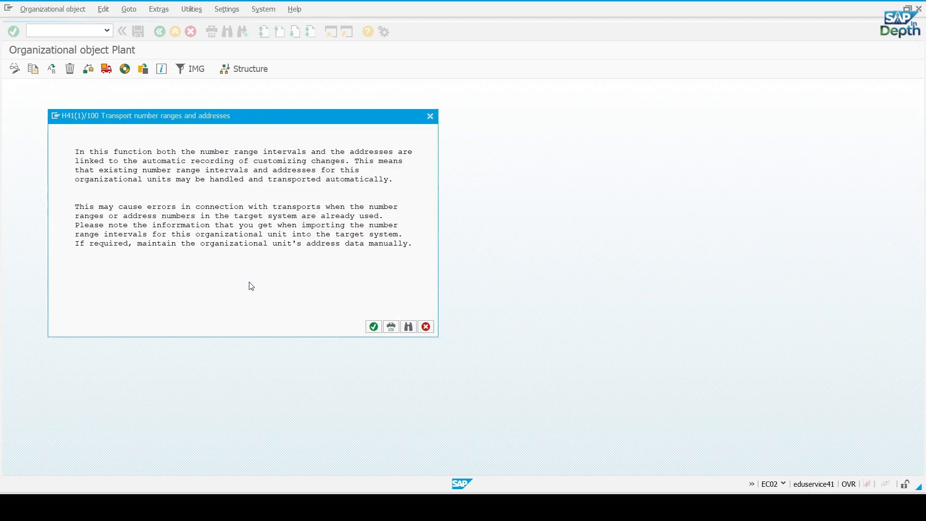
click(373, 327)
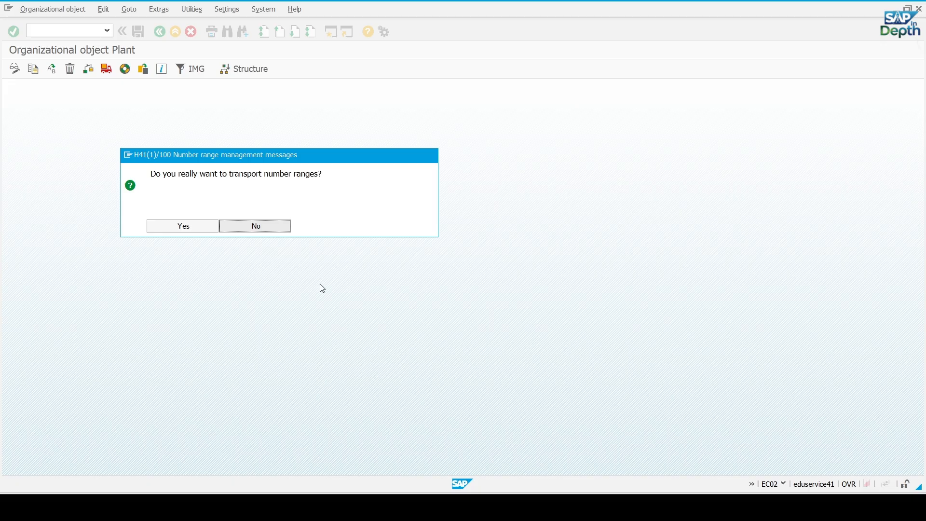
click(262, 225)
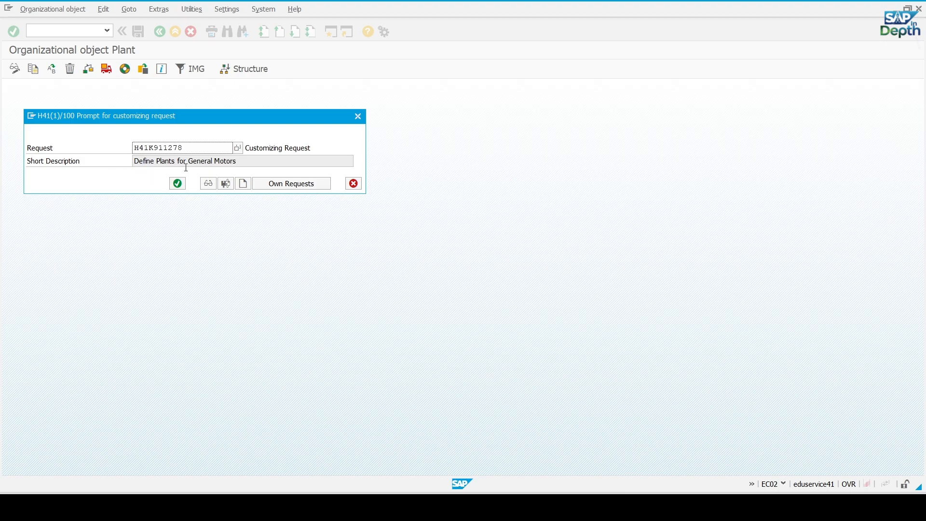
click(177, 183)
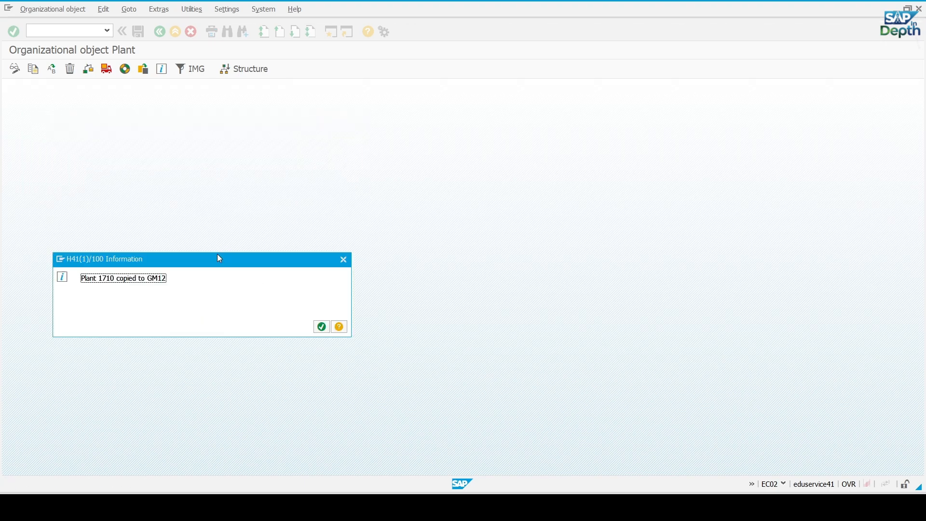
click(322, 326)
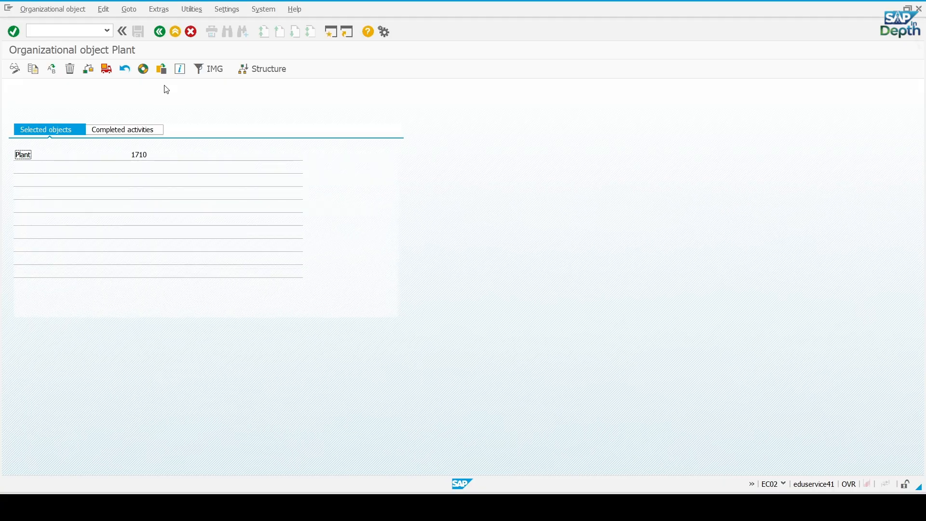
click(159, 32)
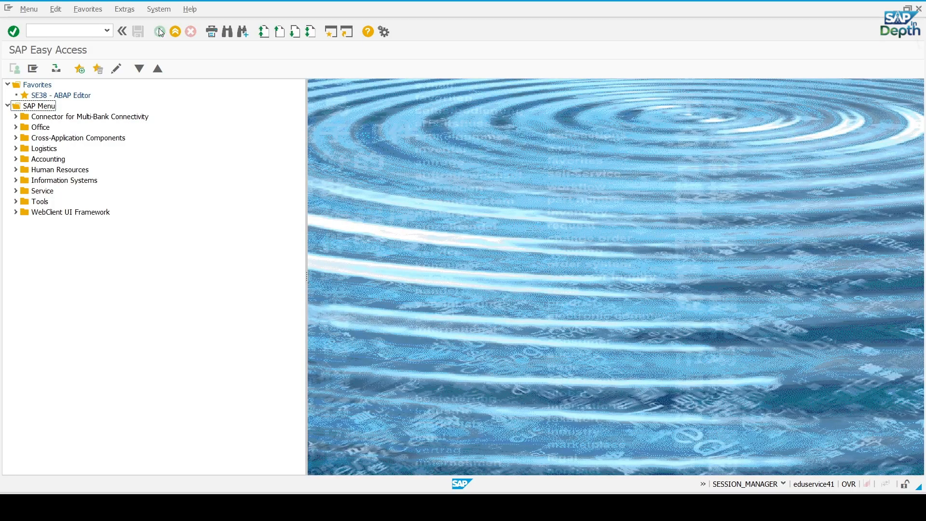
Reopen transaction EC02 and start another plant copy with 1710 as the From Plant
click(67, 32)
key(Return)
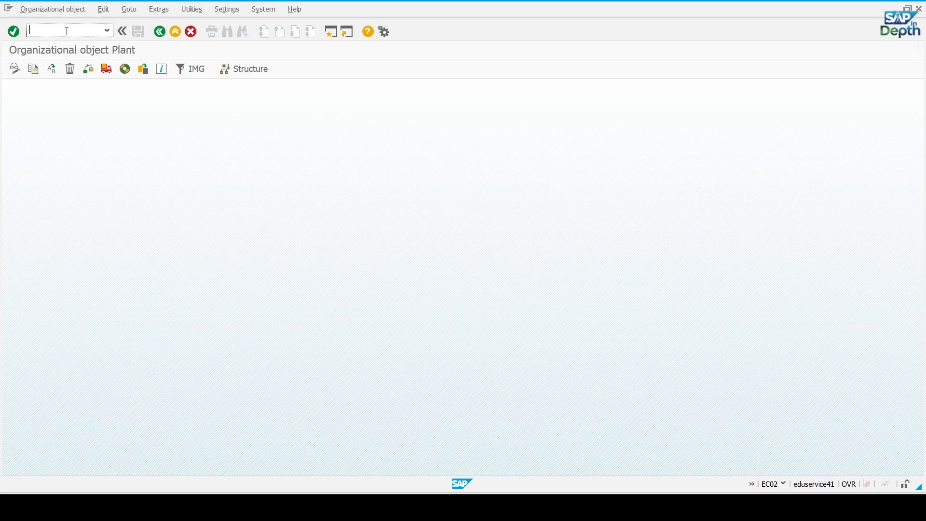
click(33, 74)
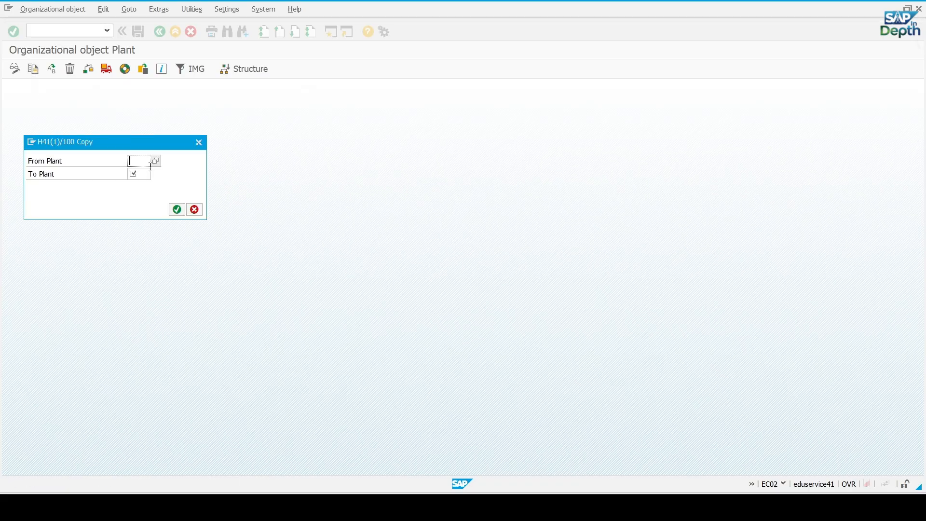
click(146, 162)
click(145, 173)
click(139, 175)
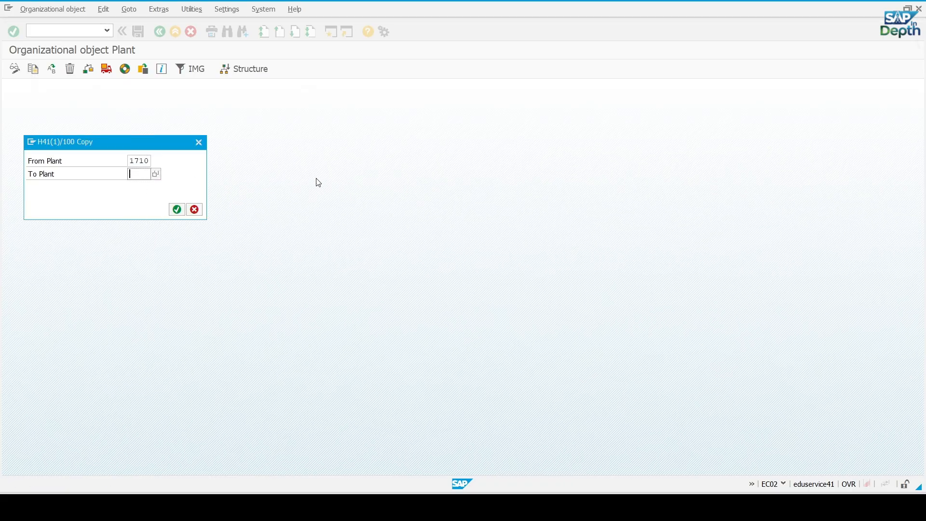
Switch to the Excel workbook and copy plant code GM13 from the Plants sheet
key(alt+Tab)
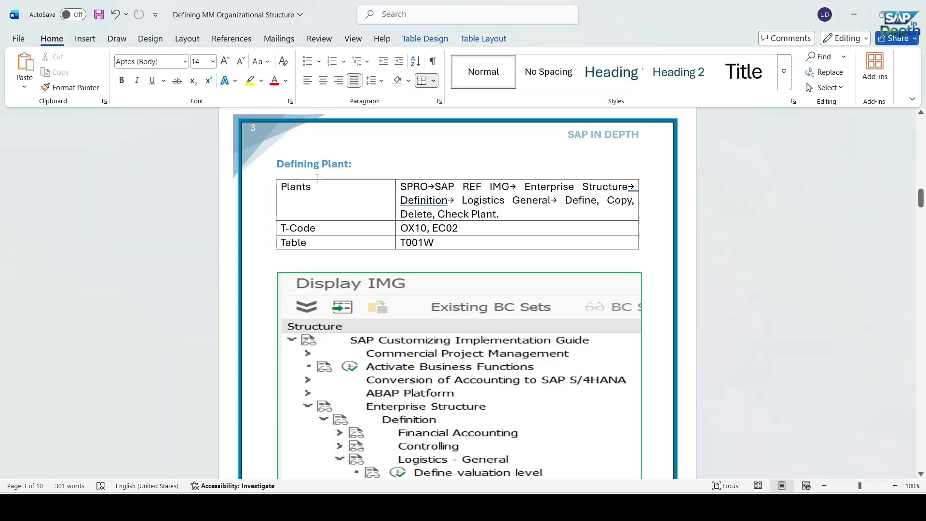
key(alt+Tab)
key(alt+Tab)
key(Tab)
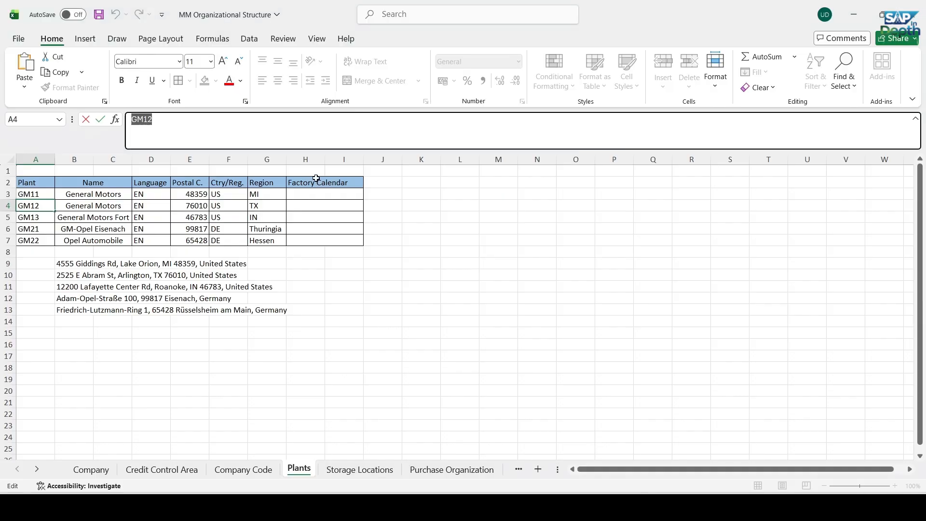
click(42, 218)
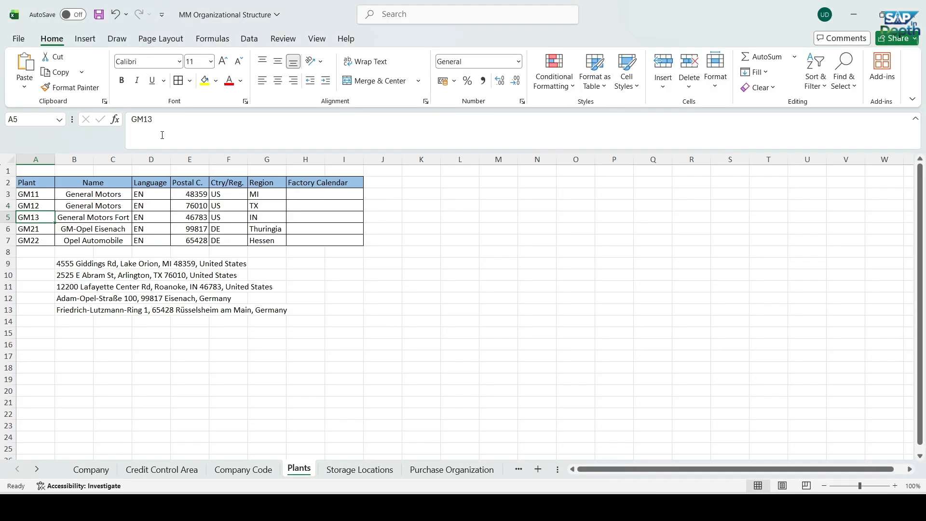
drag(155, 119, 86, 119)
key(ctrl+c)
Back in SAP, set the To Plant to GM13 and run the copy without transporting number ranges
key(alt+Tab)
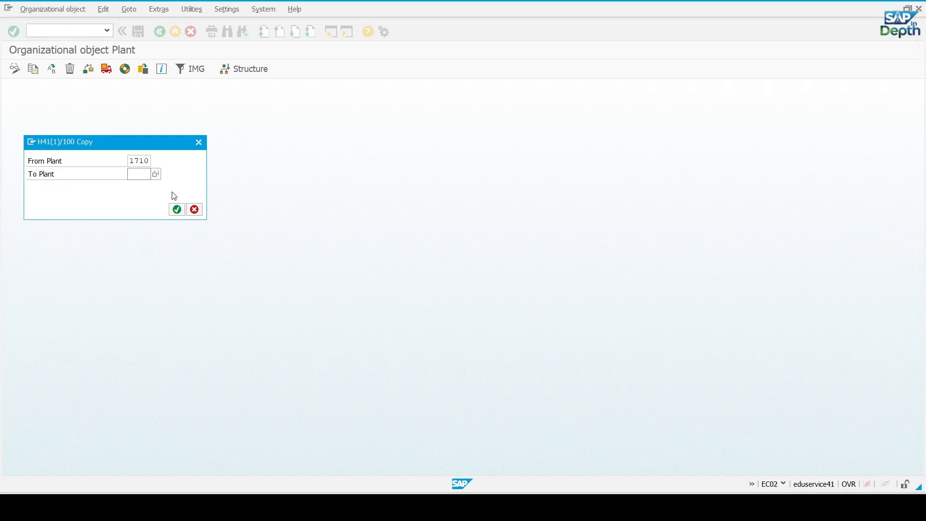
key(ctrl+v)
key(Return)
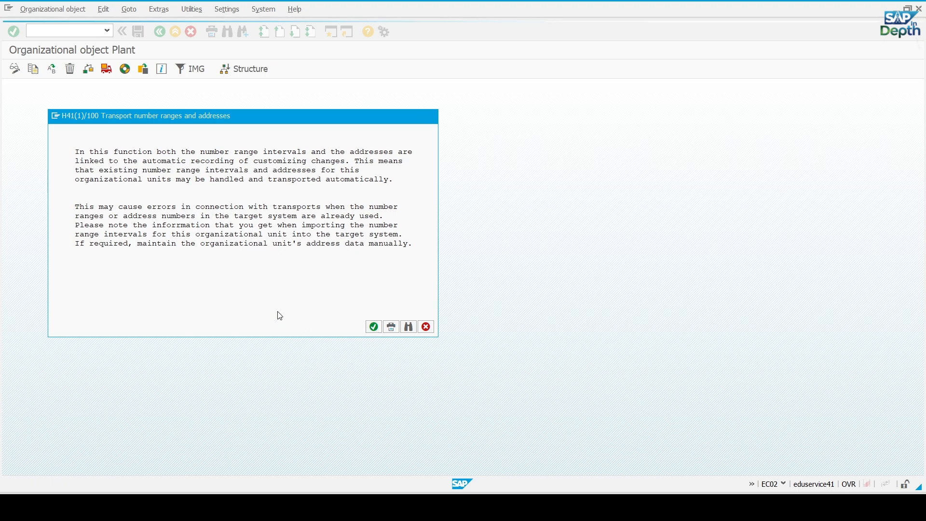
key(Return)
key(Return)
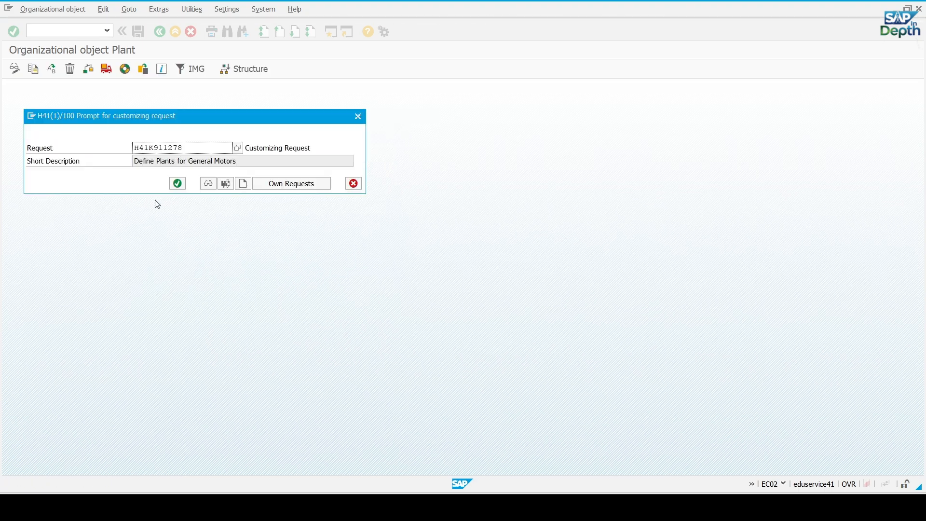
Record the GM13 copy in the customizing request "Define Plants for General Motors" and return to the SAP Easy Access screen
click(178, 184)
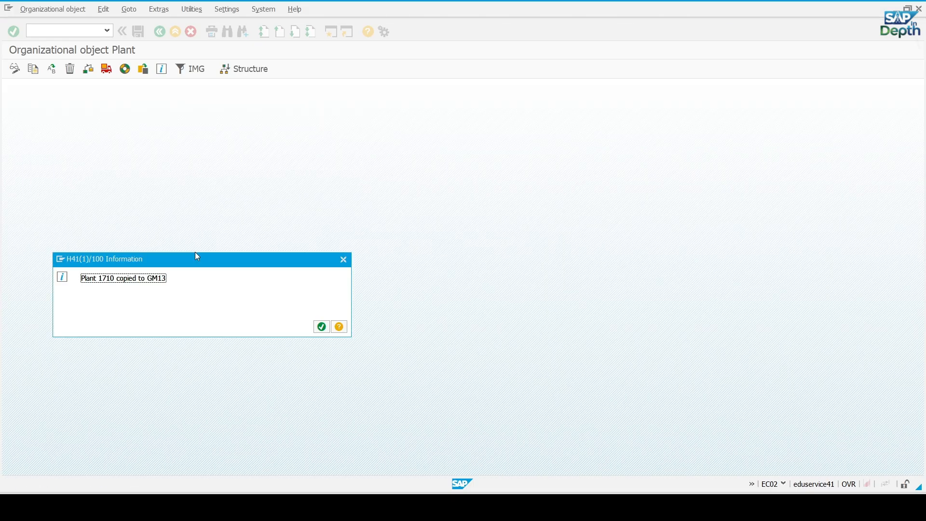
click(321, 328)
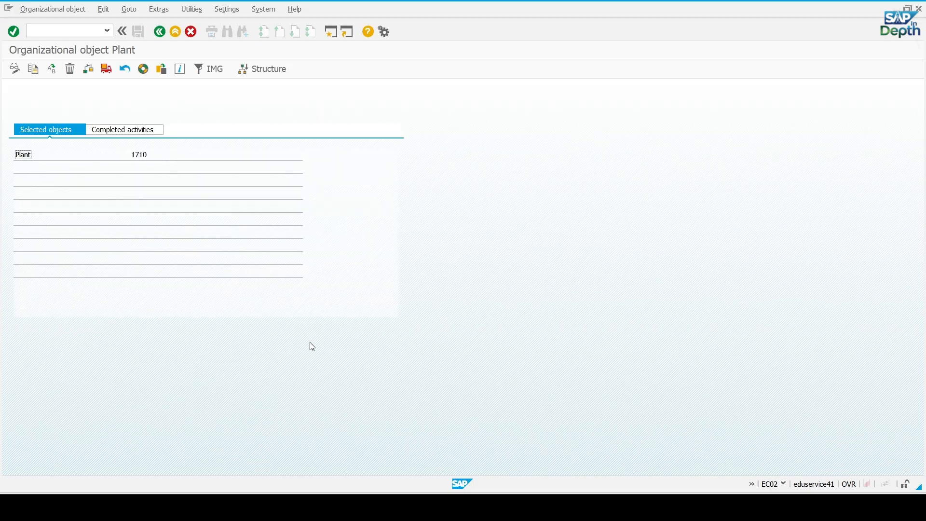
click(160, 32)
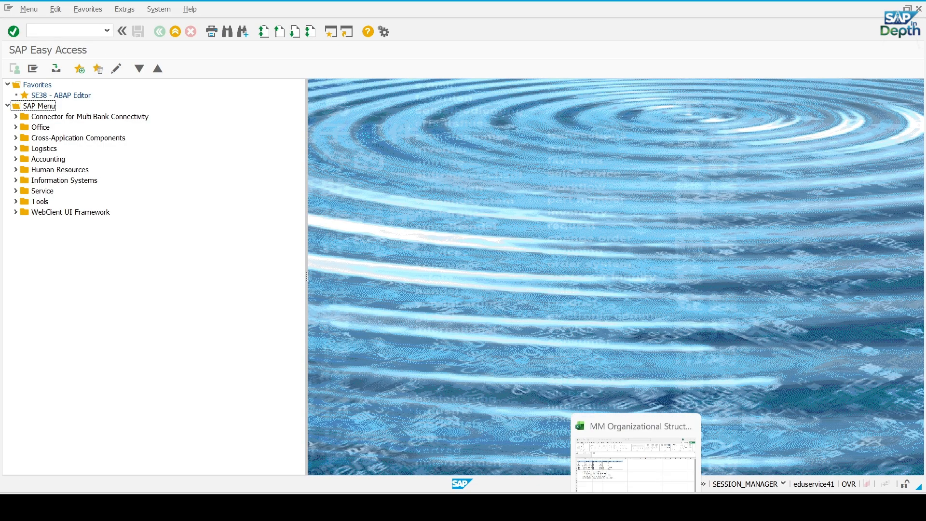
Review the name, language, postal code, country and region details of plants GM11 to GM13 in Excel, and return to SAP
click(635, 505)
drag(44, 199, 44, 218)
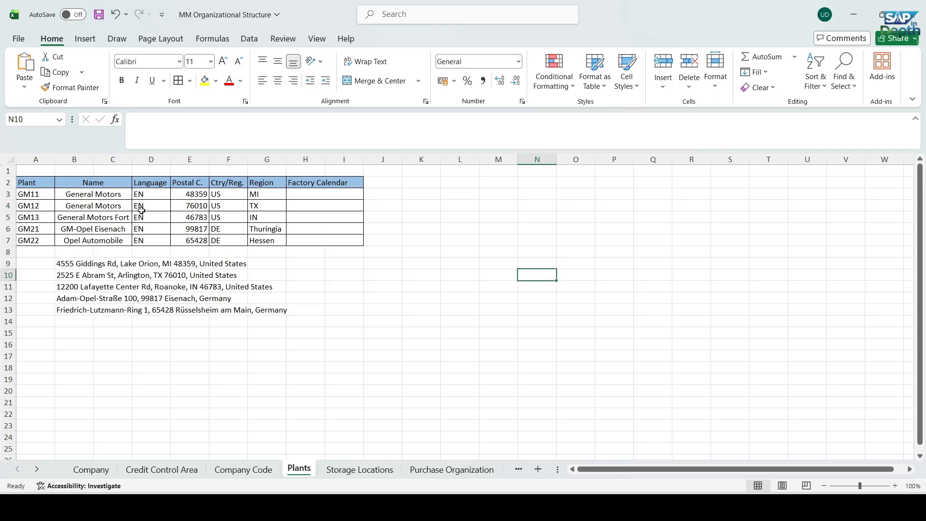
drag(94, 193, 301, 223)
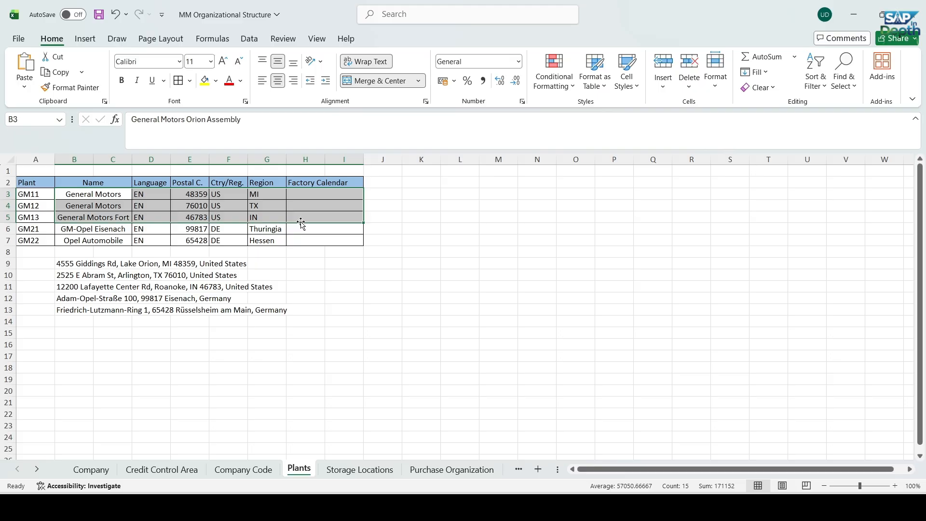
click(663, 508)
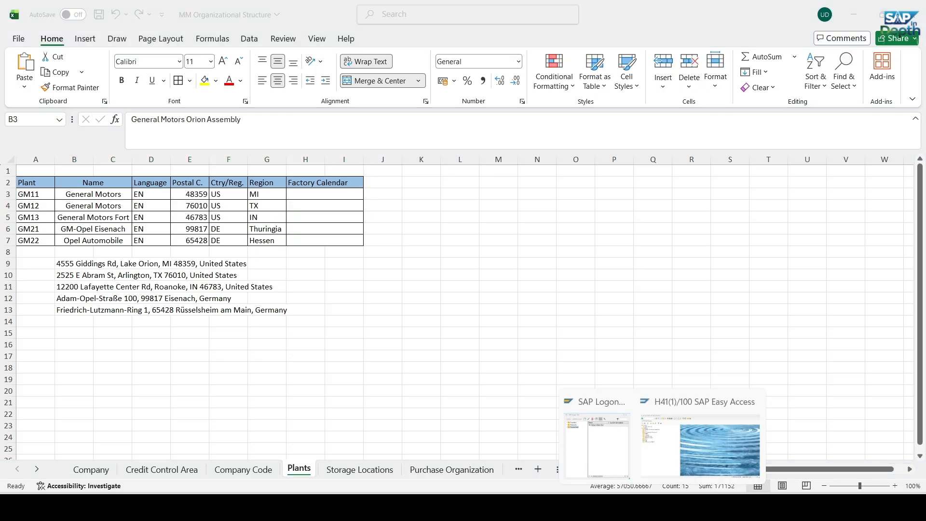
click(673, 453)
click(51, 31)
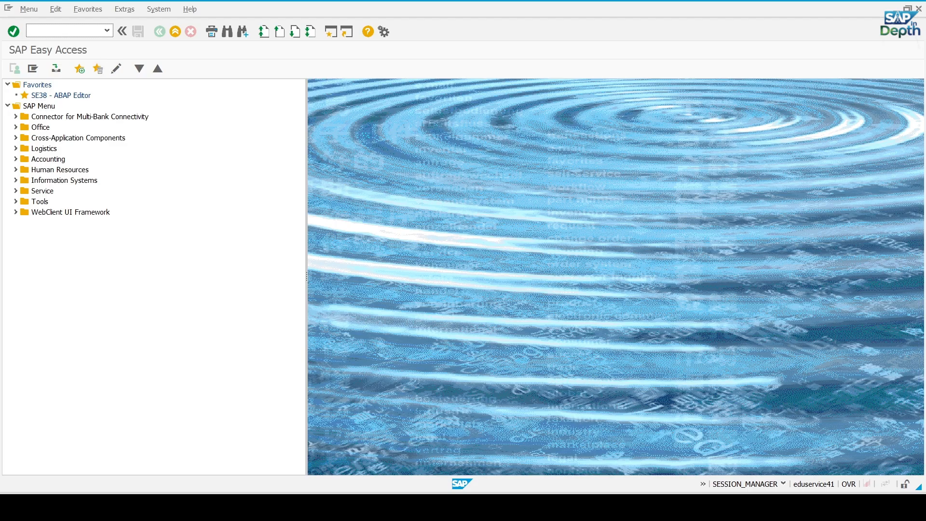
Look up the plant maintenance transaction code in the Word document and open transaction OX10 in SAP
click(637, 507)
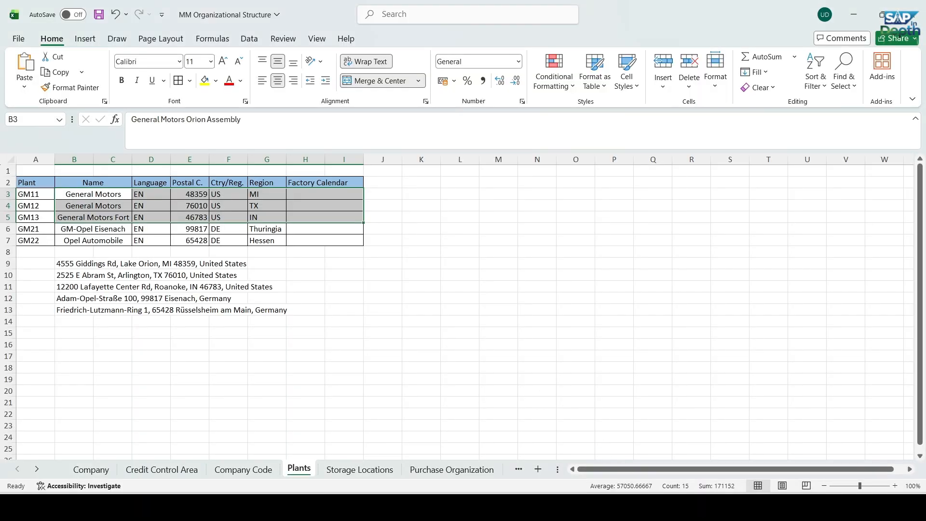
click(611, 508)
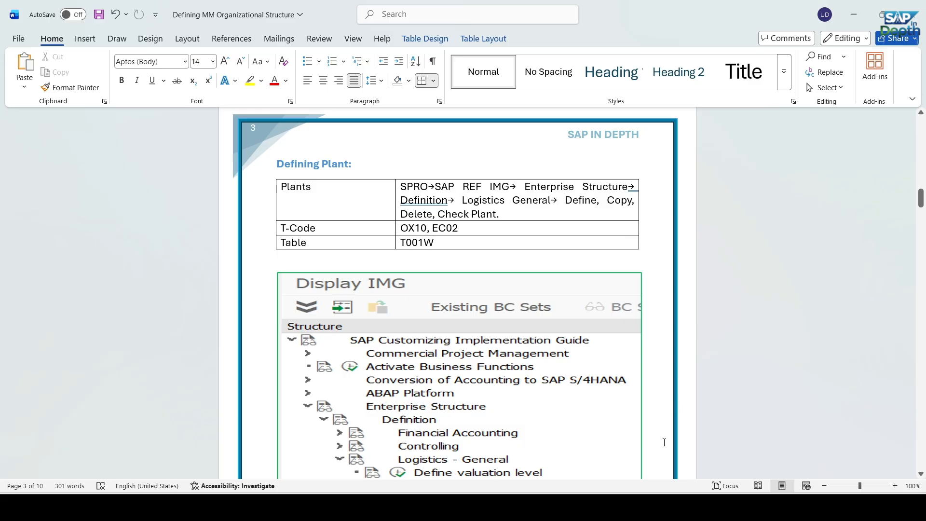
click(664, 508)
click(685, 444)
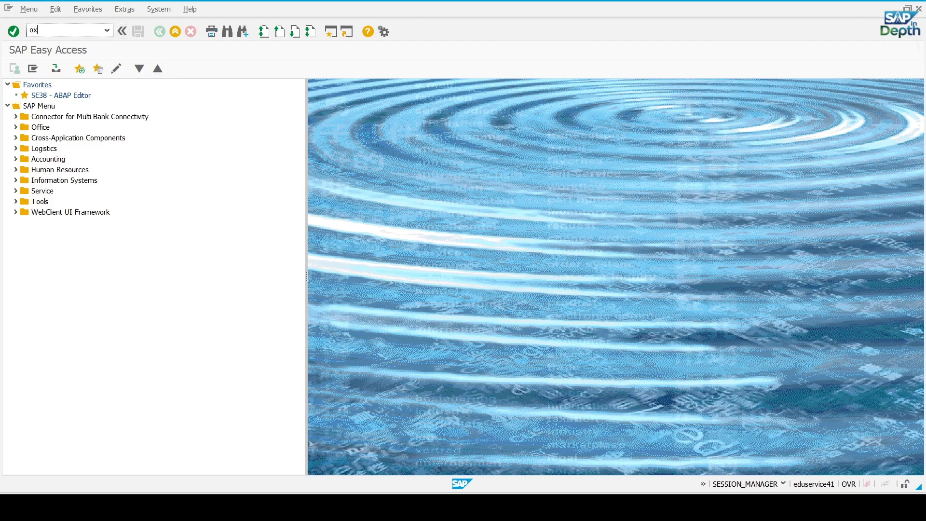
key(Return)
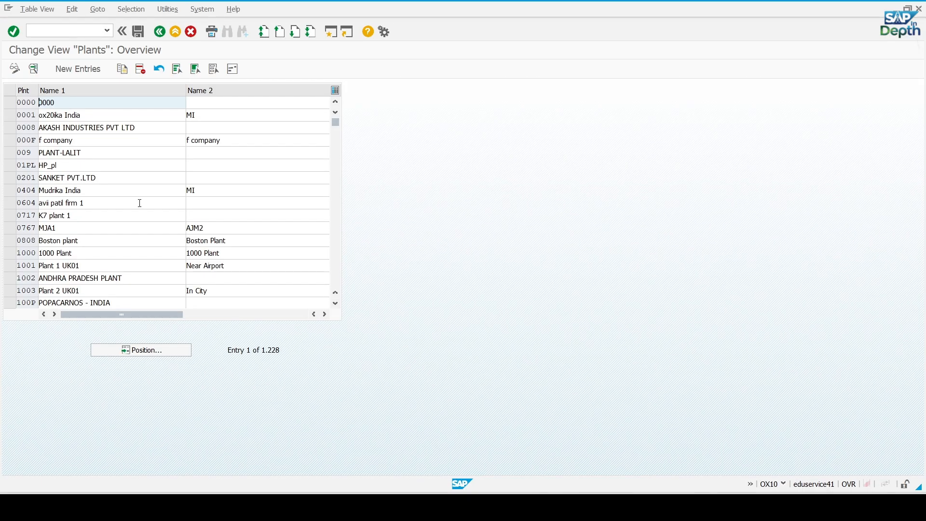
Position the plant list at plant GM11
click(144, 350)
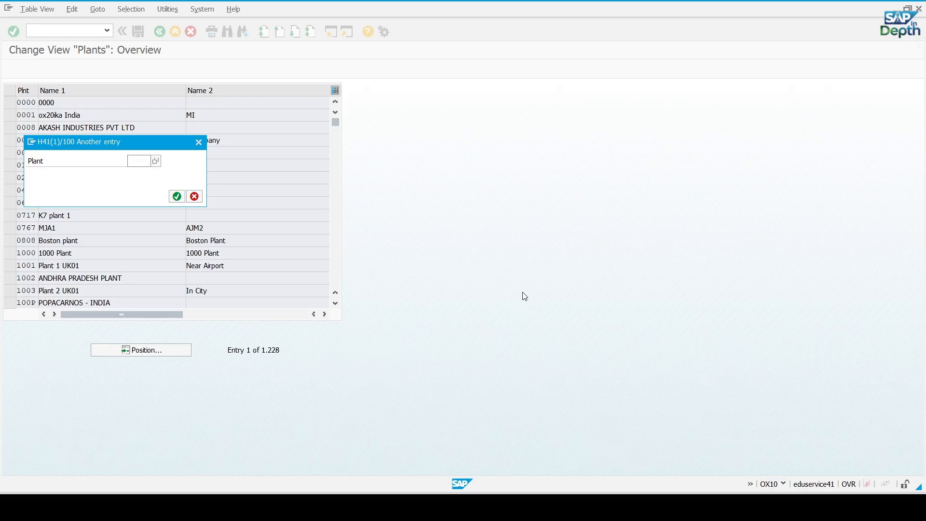
text(GM)
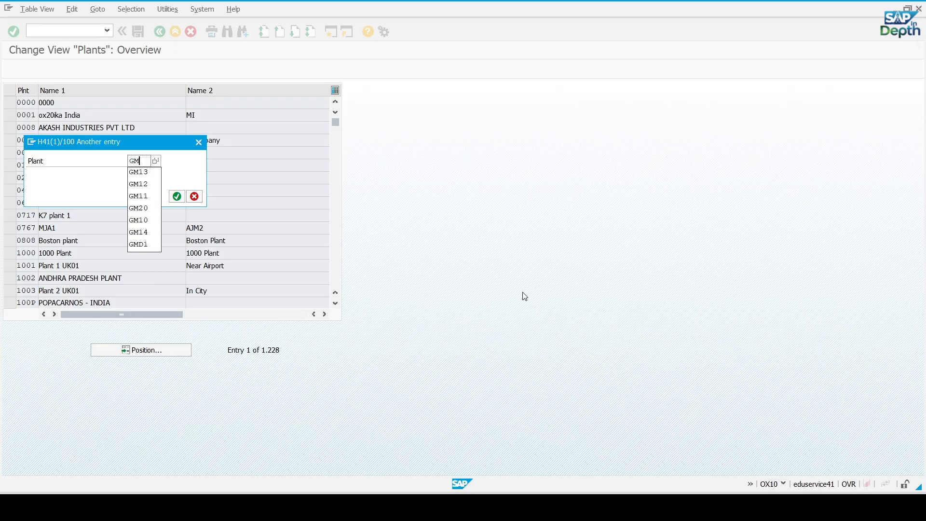
text(11)
key(Return)
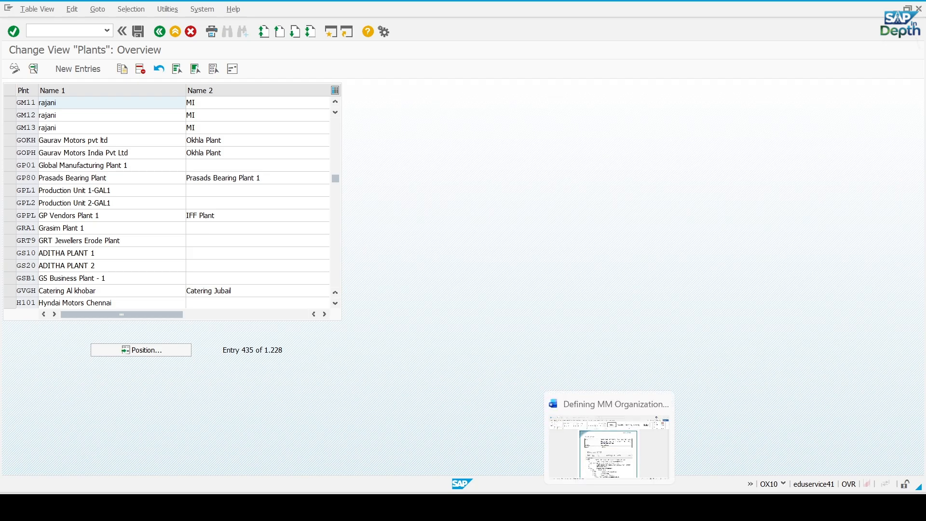
Copy the GM11 name from the Excel plant list and set GM11's Name 1 and Name 2 in SAP to General Motors Orion Assembly
click(637, 507)
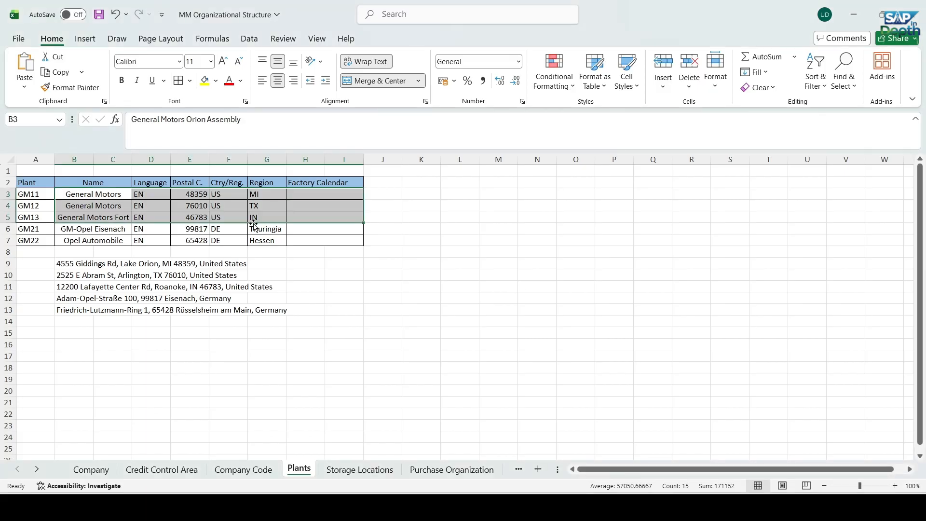
click(94, 194)
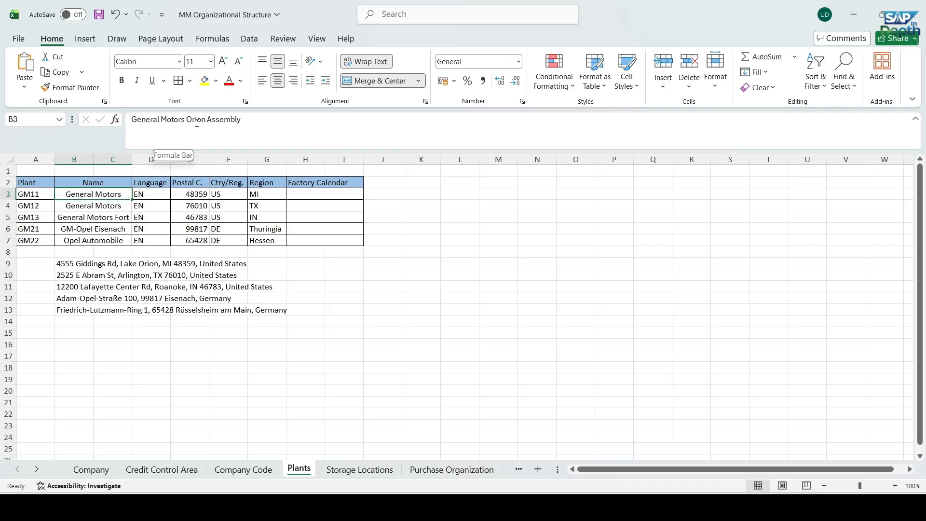
triple_click(174, 123)
key(ctrl+c)
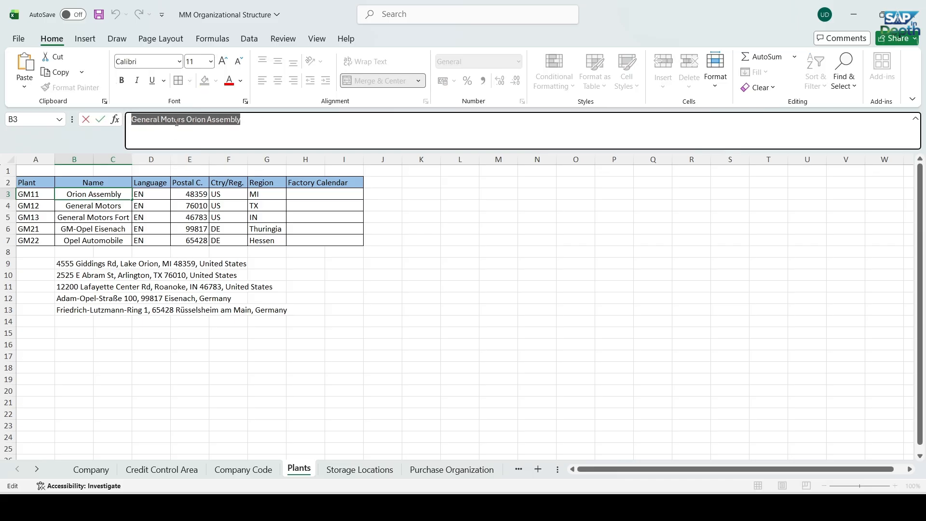
key(Escape)
key(alt+Tab)
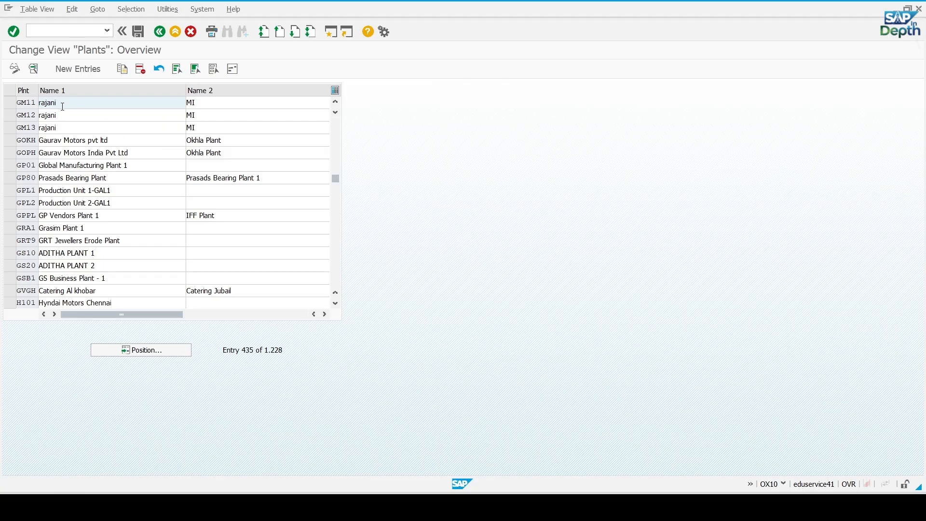
double_click(63, 106)
key(ctrl+v)
double_click(192, 105)
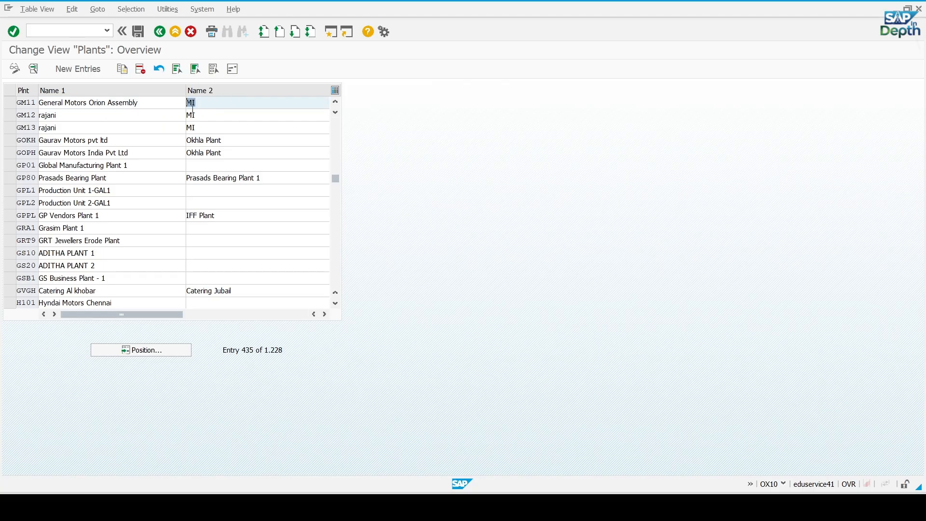
key(ctrl+v)
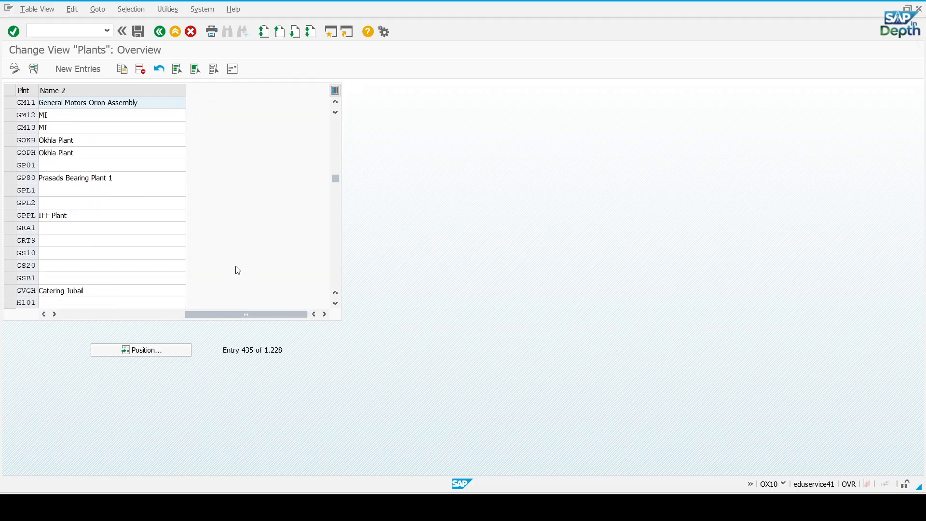
drag(240, 315, 114, 314)
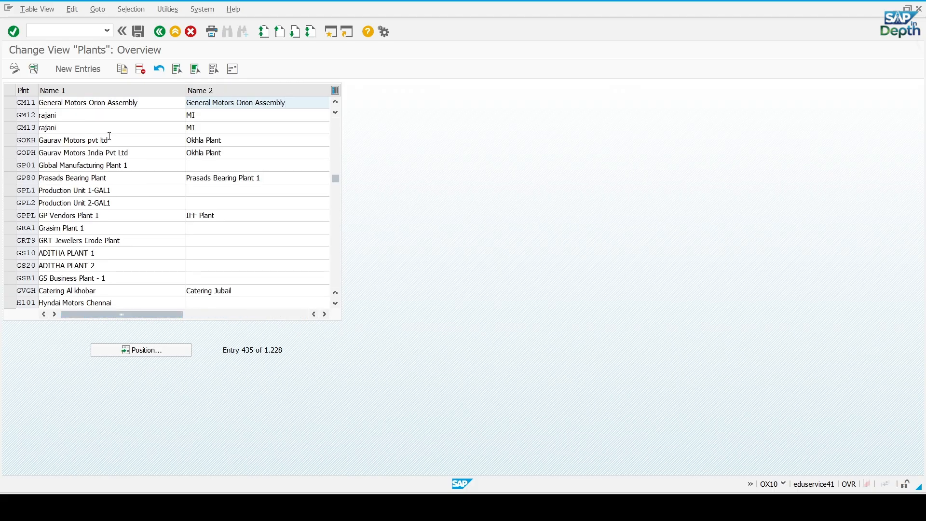
Copy the GM12 name from Excel and fill plant GM12's Name 1 and Name 2 in SAP with General Motors Arlington Assem
key(alt+Tab)
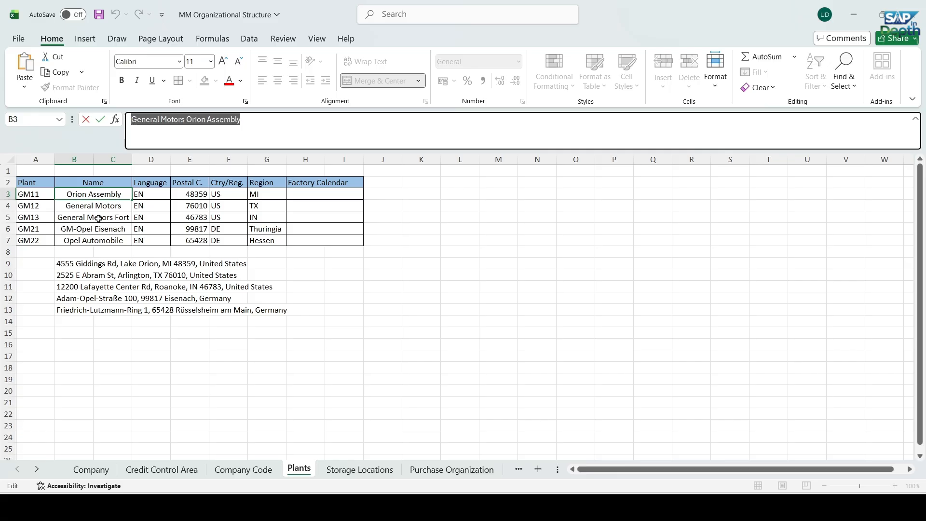
click(110, 207)
drag(279, 119, 130, 120)
key(alt+Tab)
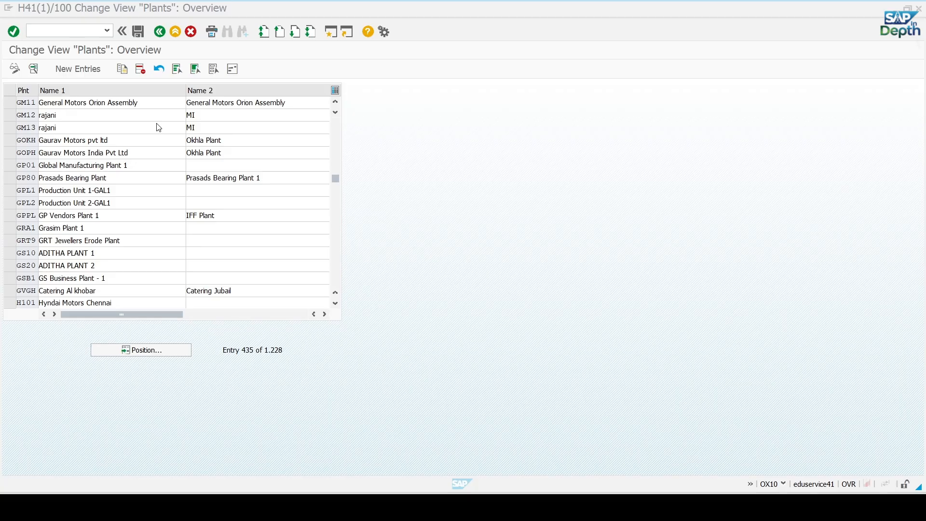
drag(218, 313, 76, 308)
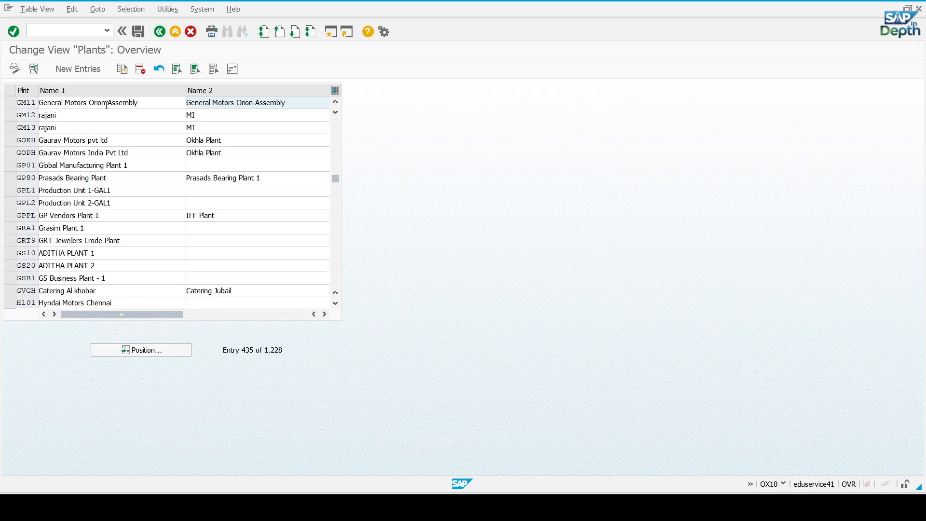
double_click(85, 116)
text(General Motors Arlington Assem)
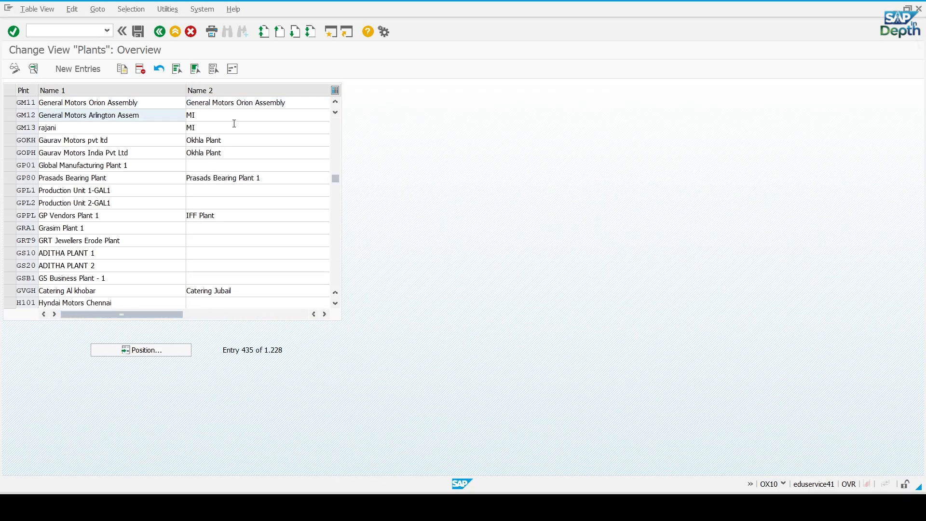
key(Tab)
text(General Motors Arlington Assem)
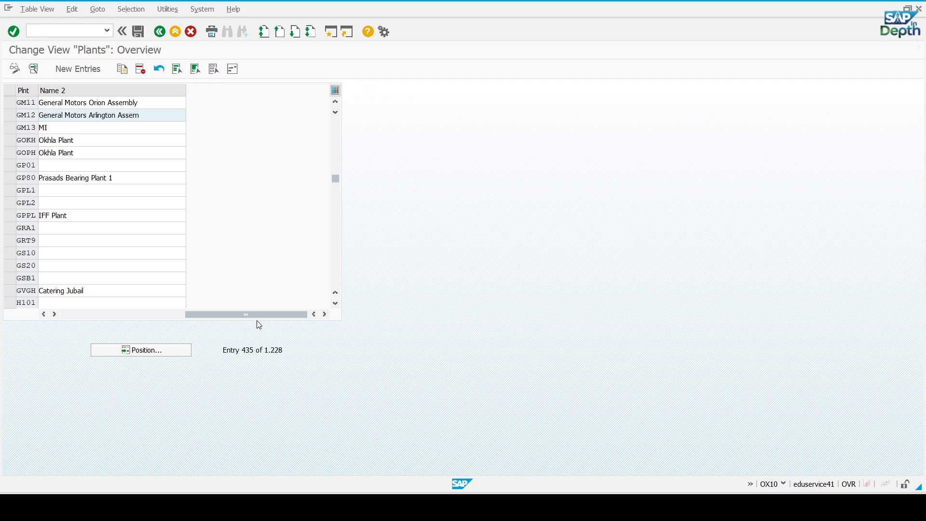
drag(259, 315, 128, 306)
Copy the GM13 name from Excel and fill plant GM13's Name 1 and Name 2 in SAP with General Motors Fort Wayne Asse
click(87, 128)
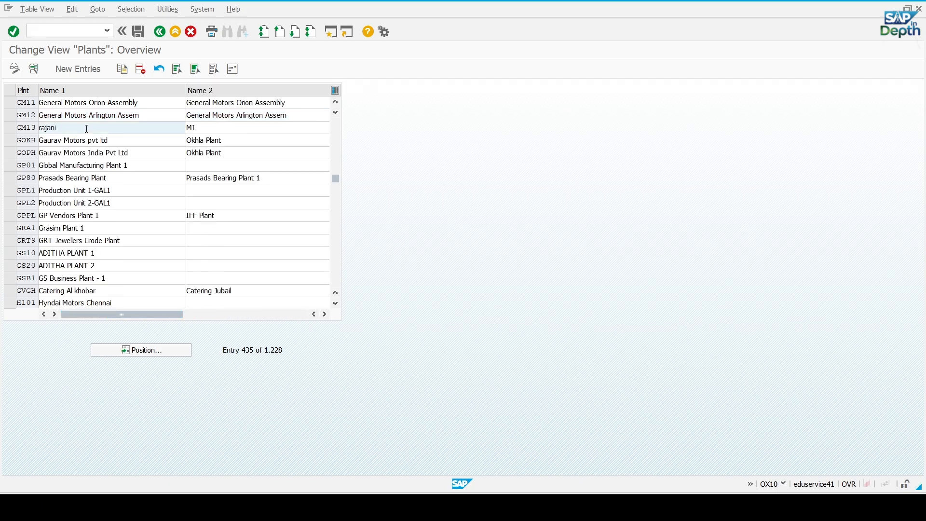
key(alt+Tab)
click(113, 219)
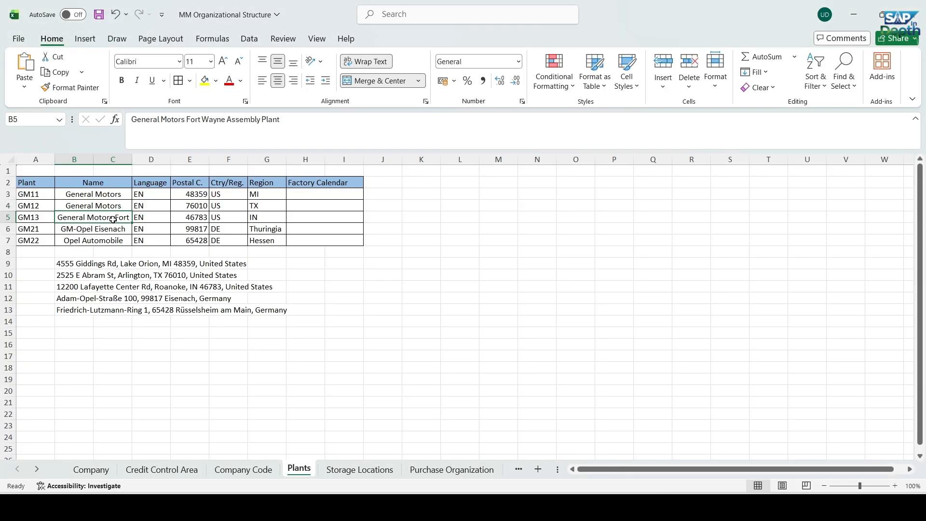
drag(286, 119, 131, 119)
key(ctrl+c)
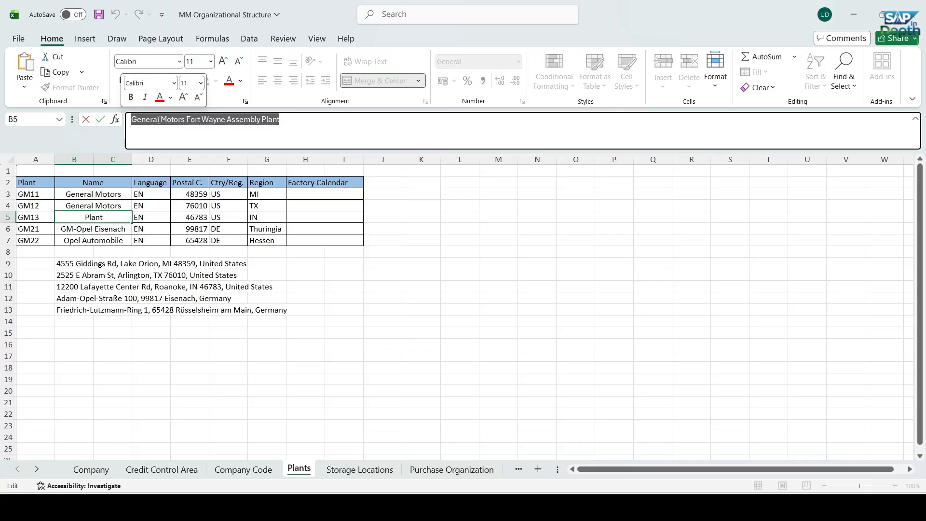
key(alt+Tab)
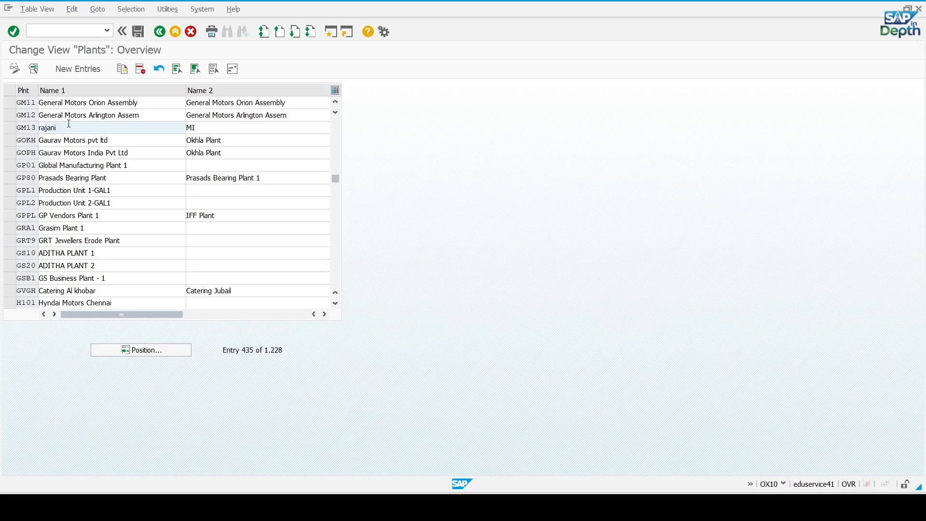
drag(69, 124, 5, 130)
text(General Motors Fort Wayne Asse)
key(Tab)
text(General Motors Fort Wayne Asse)
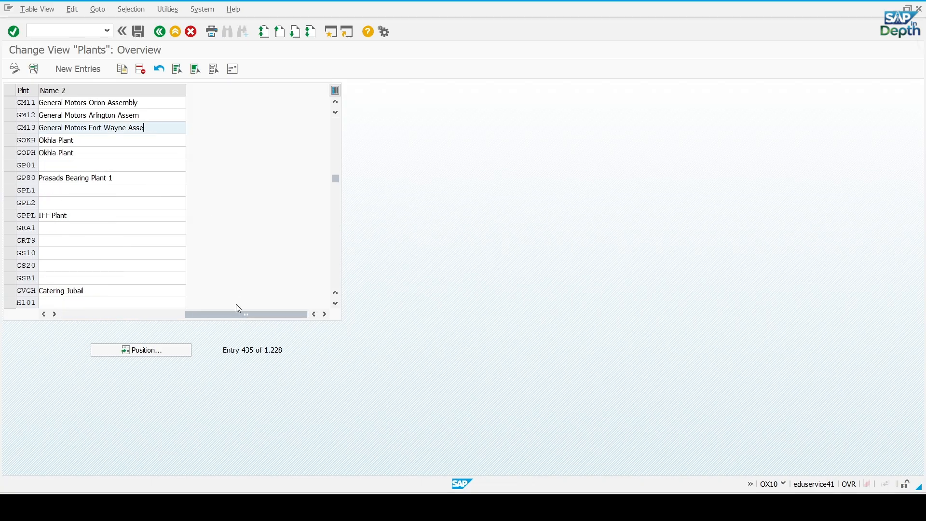
drag(238, 313, 113, 313)
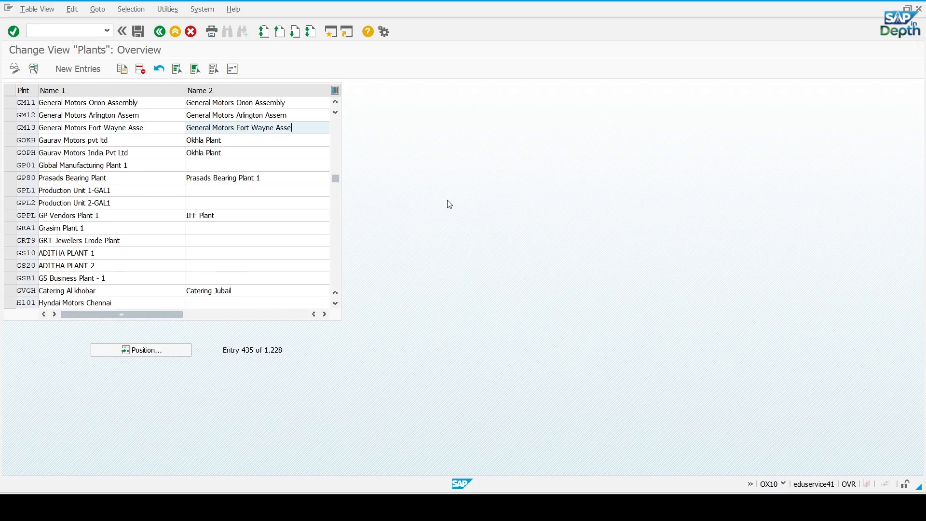
Save the new plant names and record them in the customizing request "Define Plants for General Motors"
key(Return)
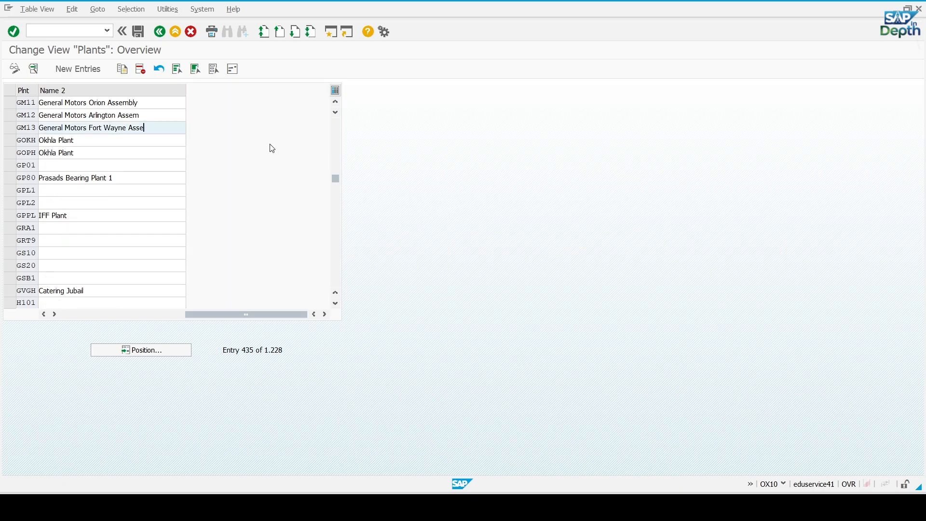
click(140, 33)
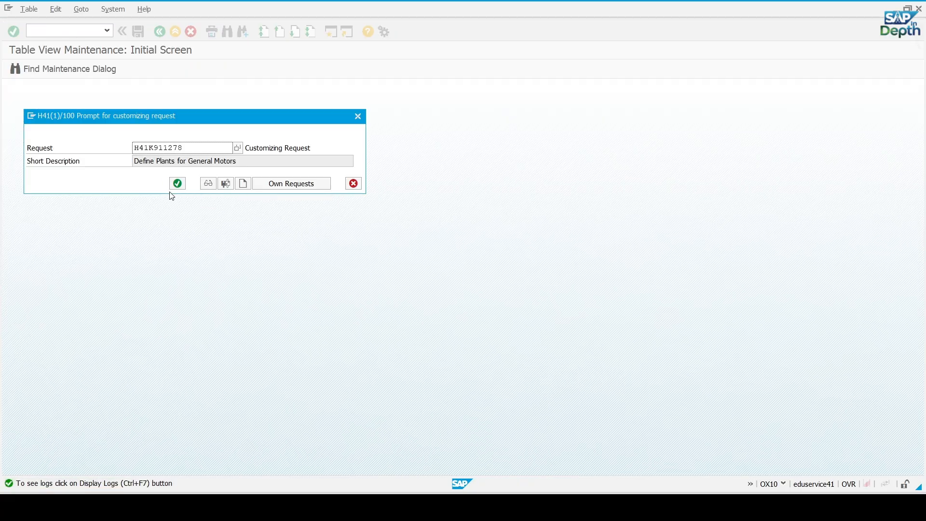
click(178, 184)
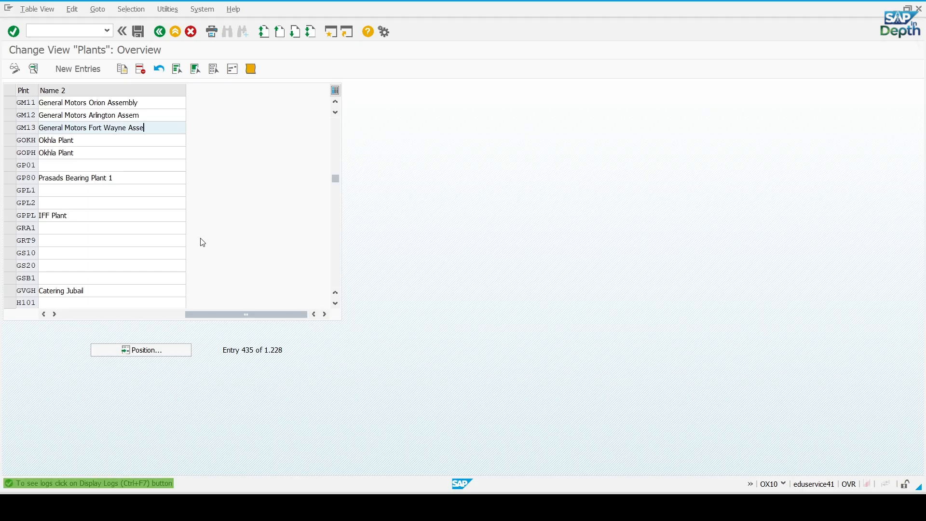
drag(242, 315, 117, 314)
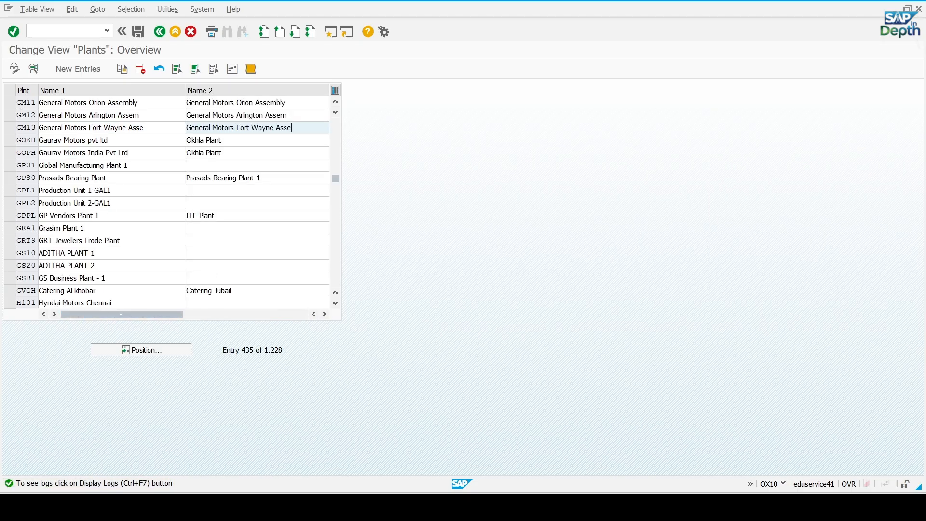
Open the address data of plant GM11 and keep Company as its title
click(10, 103)
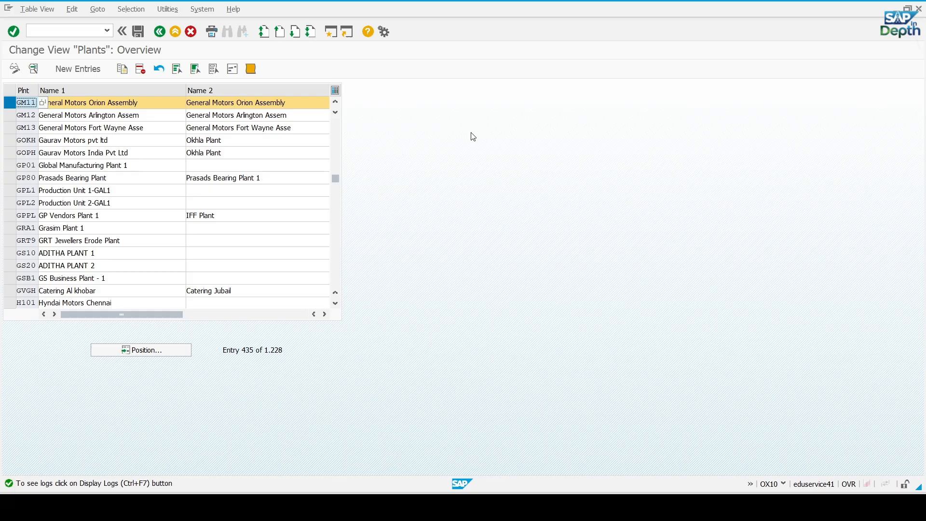
click(12, 107)
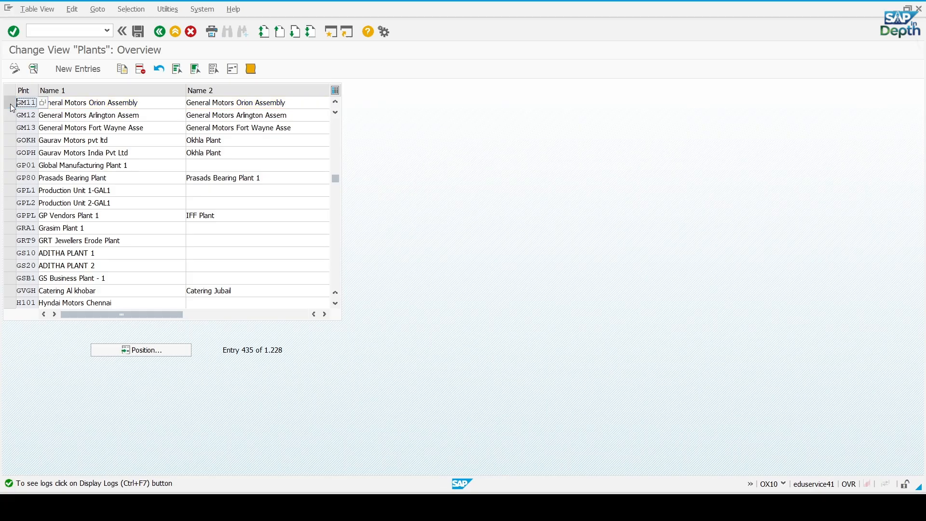
click(12, 107)
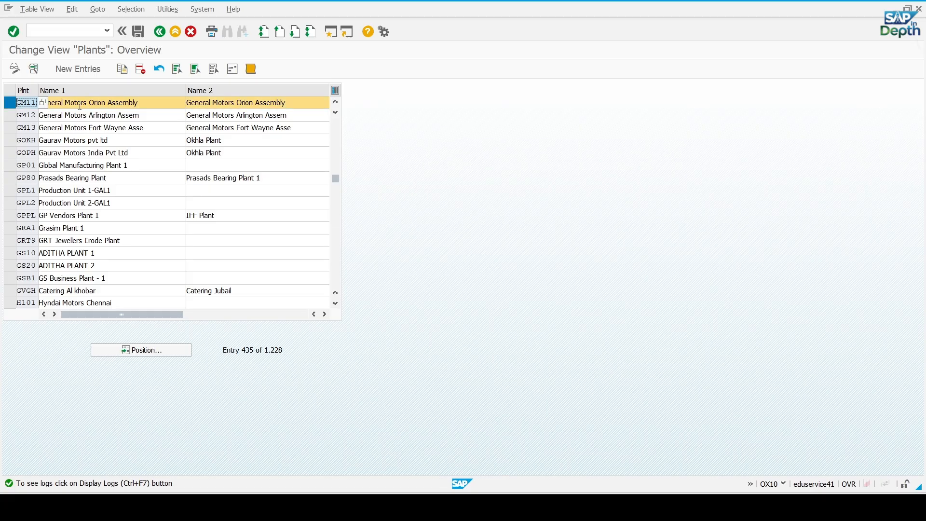
click(232, 70)
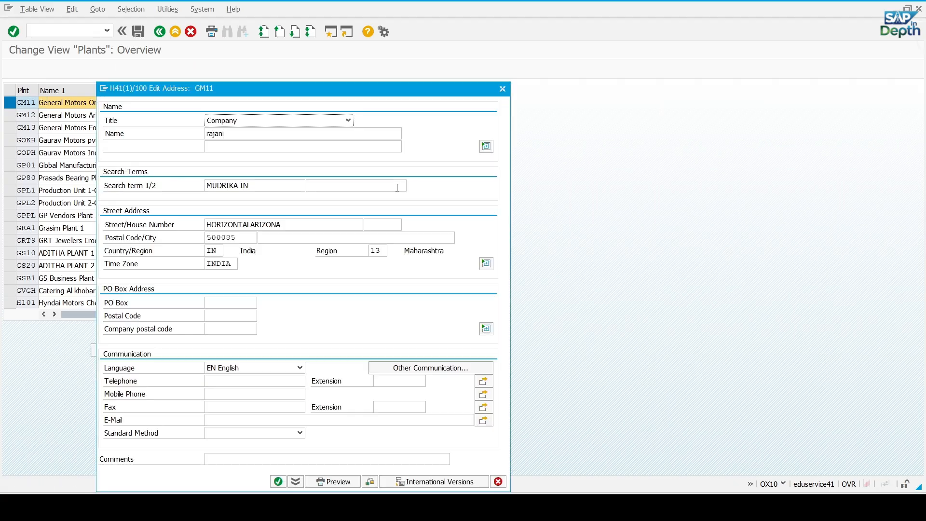
click(349, 121)
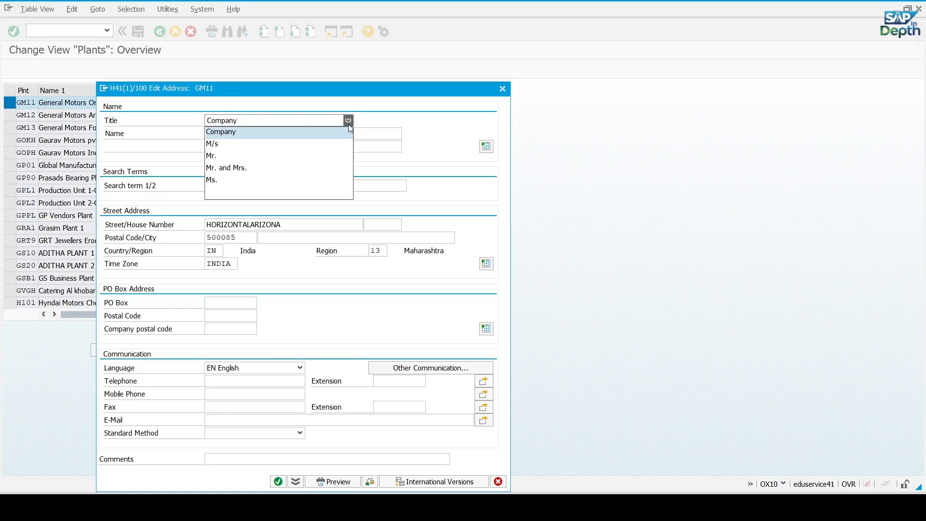
click(349, 124)
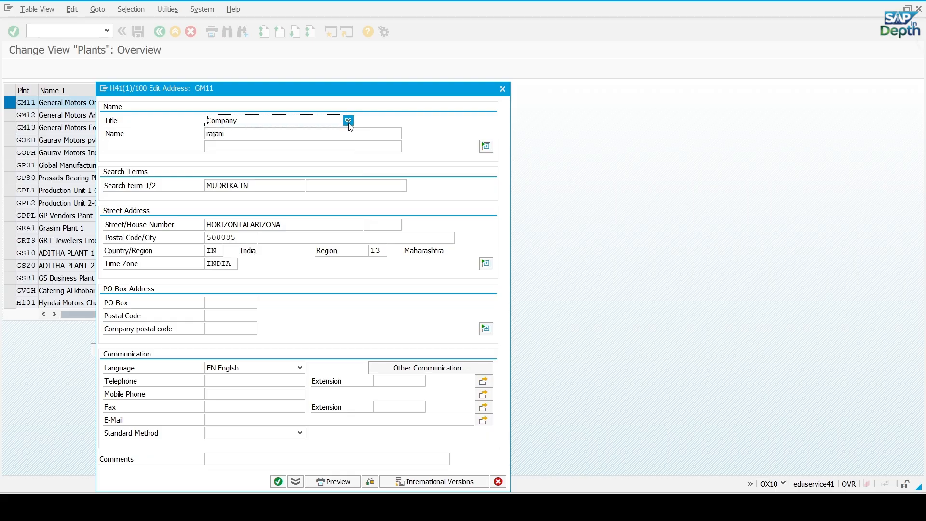
Clear the name in plant GM11's address data
key(Tab)
key(BackSpace)
key(ctrl+v)
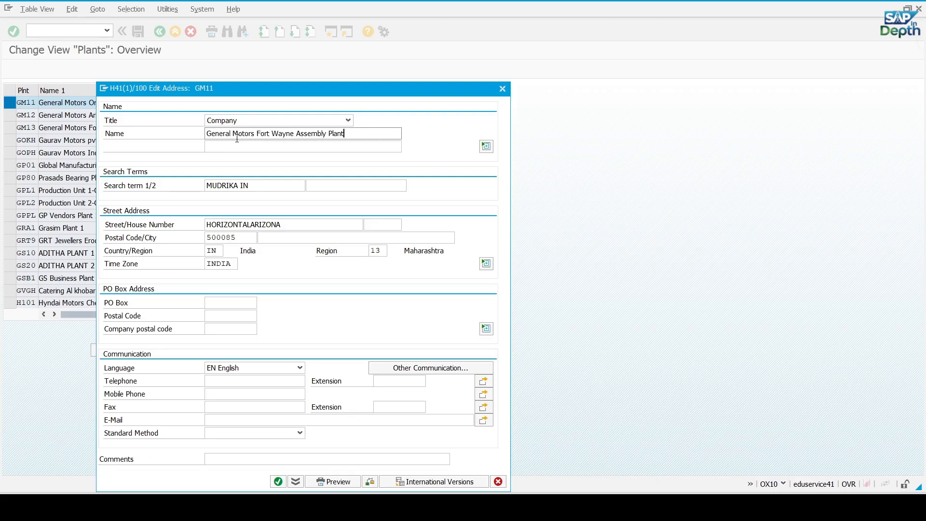
key(shift+Home)
key(BackSpace)
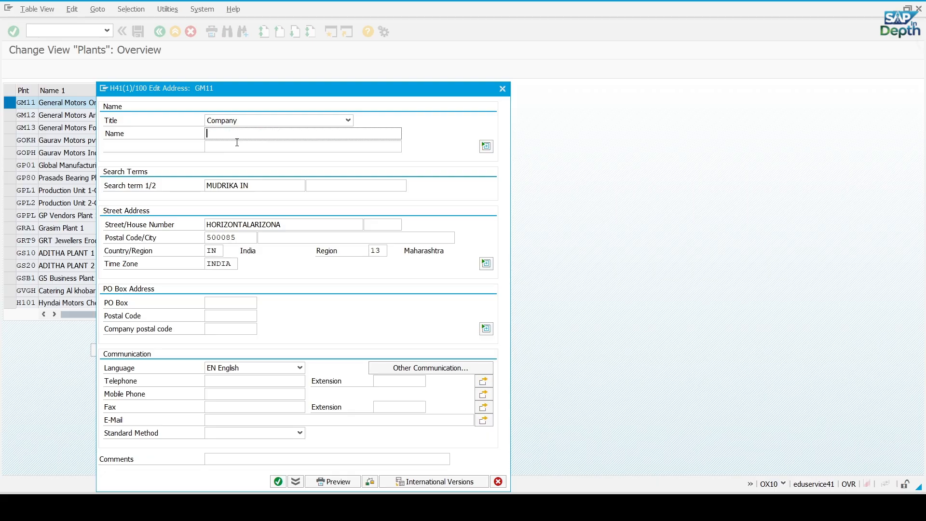
Copy the full GM11 plant name from Excel and enter General Motors Orion Assembly as the name in plant GM11's SAP address
key(alt+Tab)
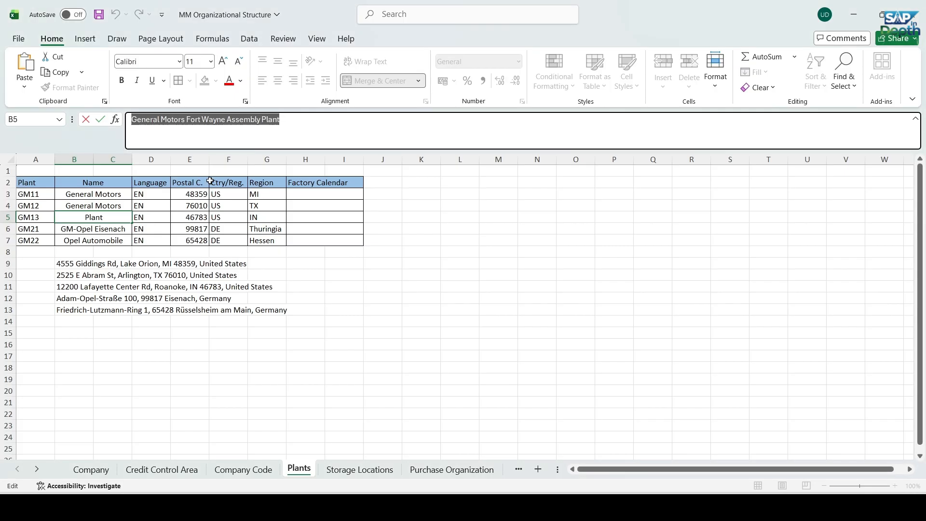
click(73, 193)
drag(243, 124, 127, 123)
key(ctrl+c)
key(alt+Tab)
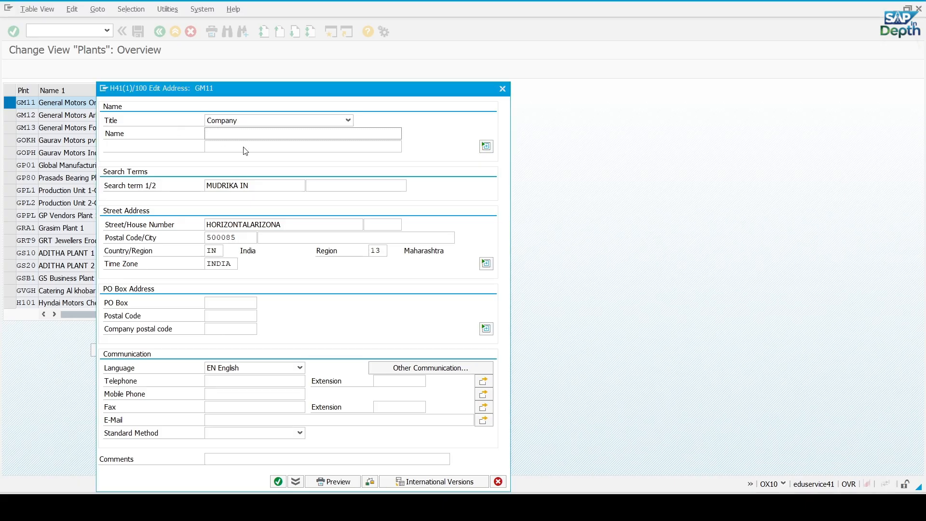
key(ctrl+v)
Set both search terms of plant GM11's address to General Motors Orion
drag(206, 186, 255, 186)
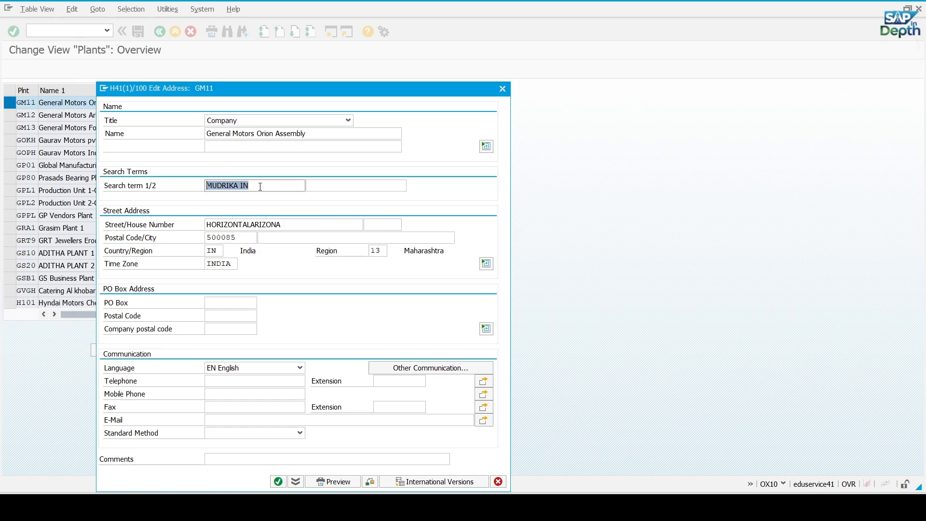
key(ctrl+v)
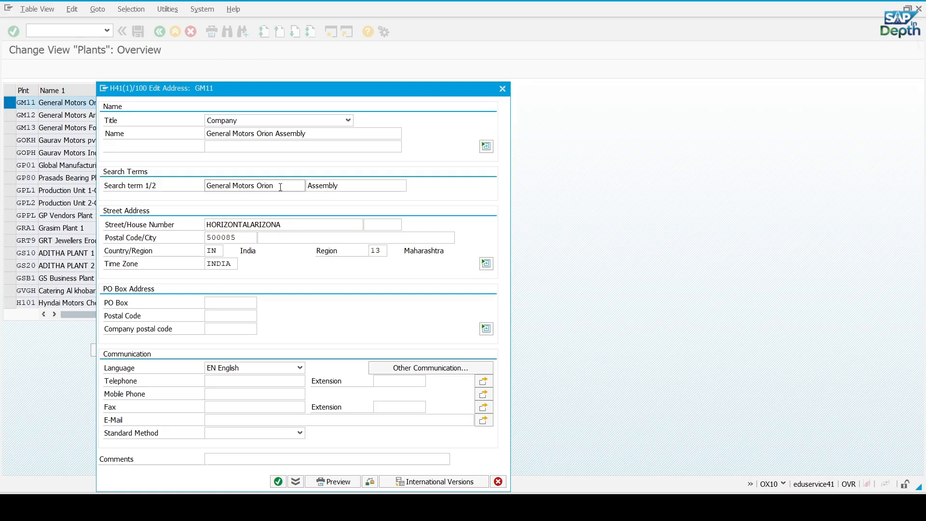
drag(339, 186, 307, 185)
text(General Motors Orion)
Fill plant GM11's street and house number in SAP from the first address line in the Excel list
key(alt+Tab)
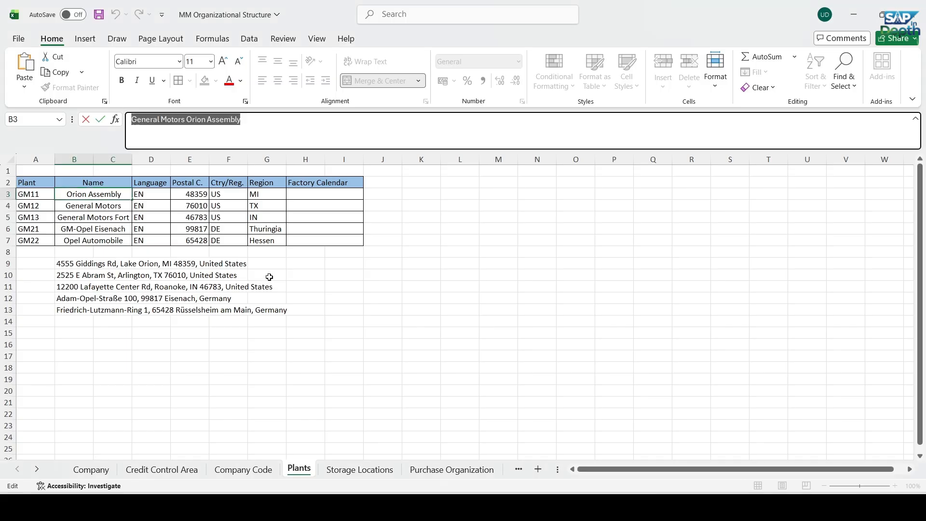
click(356, 346)
click(69, 262)
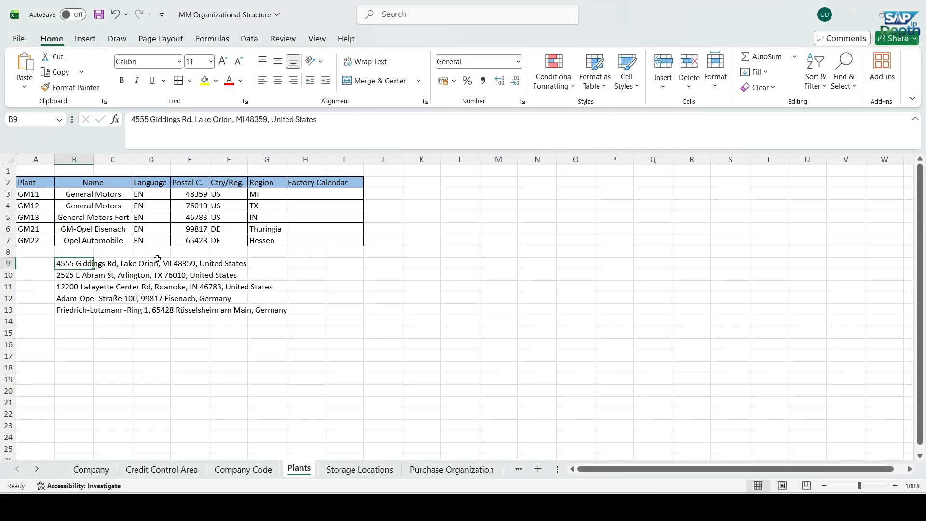
drag(151, 121, 192, 123)
key(ctrl+c)
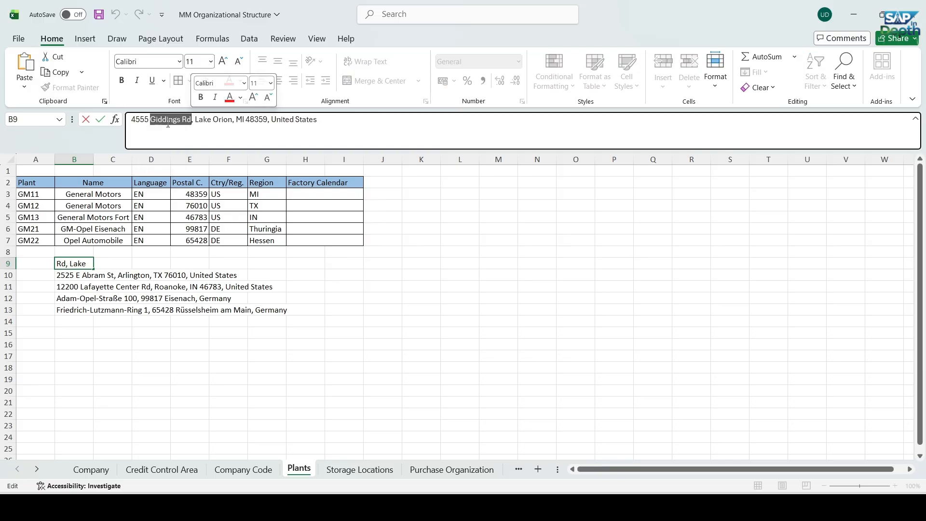
key(alt+Tab)
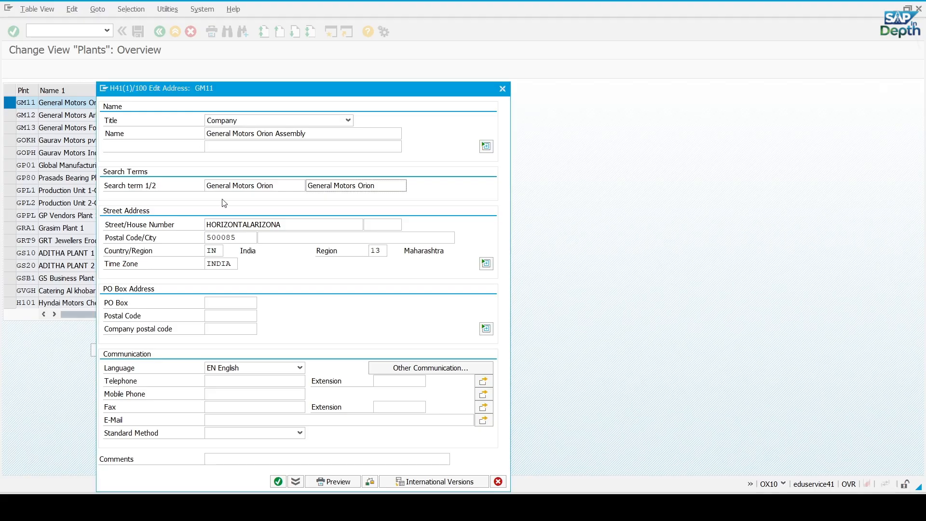
double_click(239, 222)
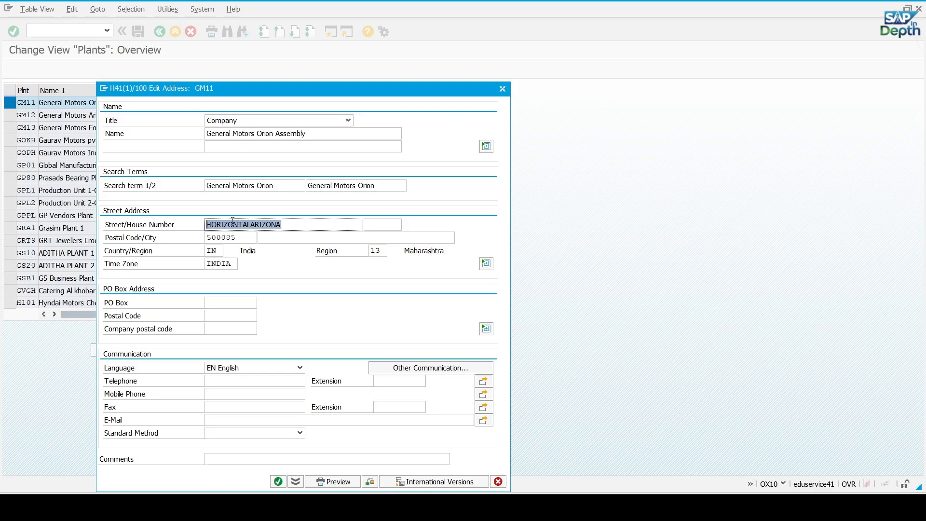
key(ctrl+v)
click(372, 226)
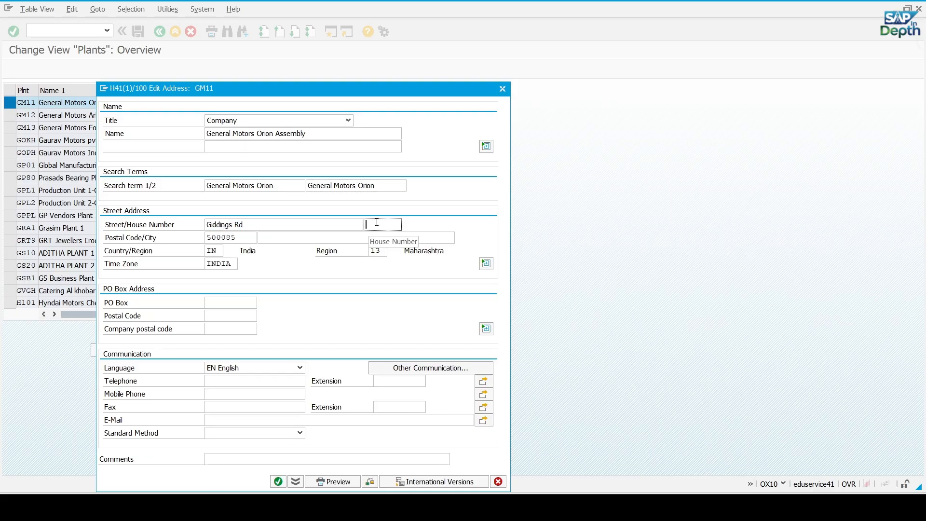
key(alt+Tab)
key(alt+Tab)
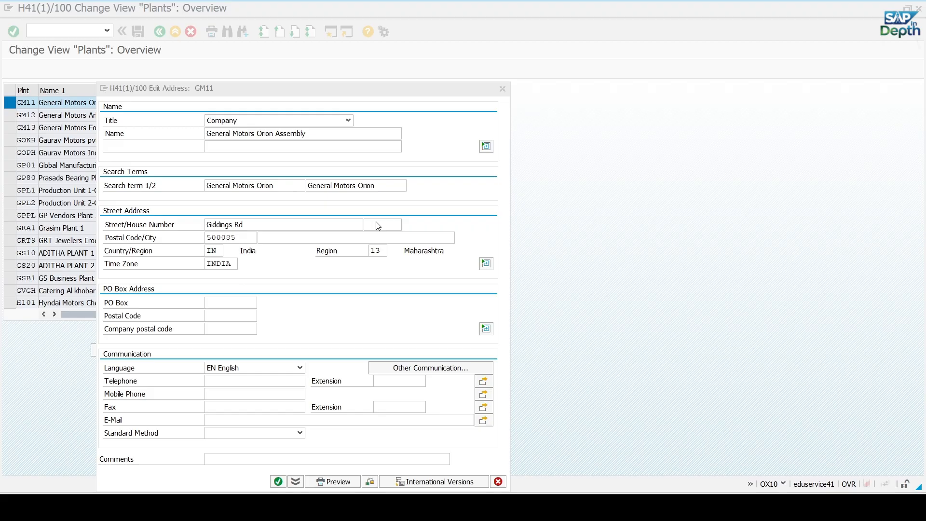
text(4555)
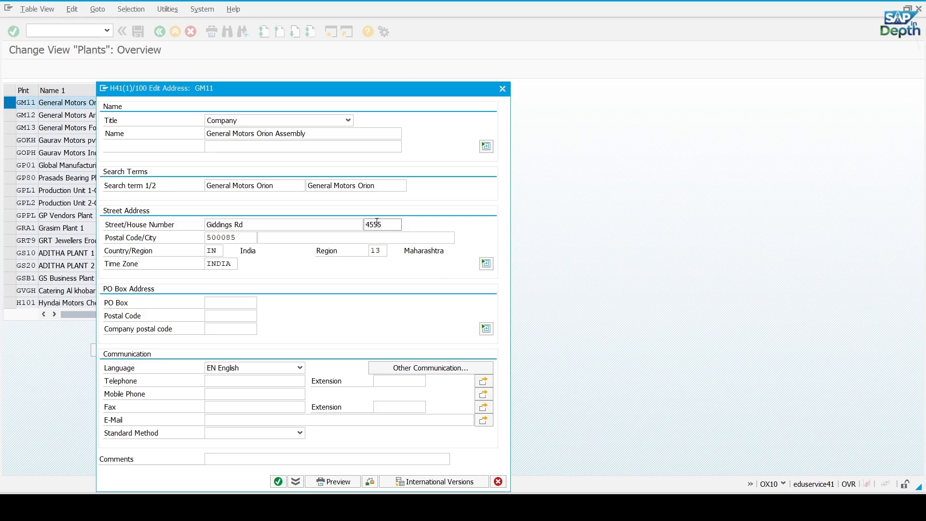
Copy the postal code from the first Excel address line and replace plant GM11's postal code in SAP with it
key(alt+Tab)
drag(246, 120, 267, 123)
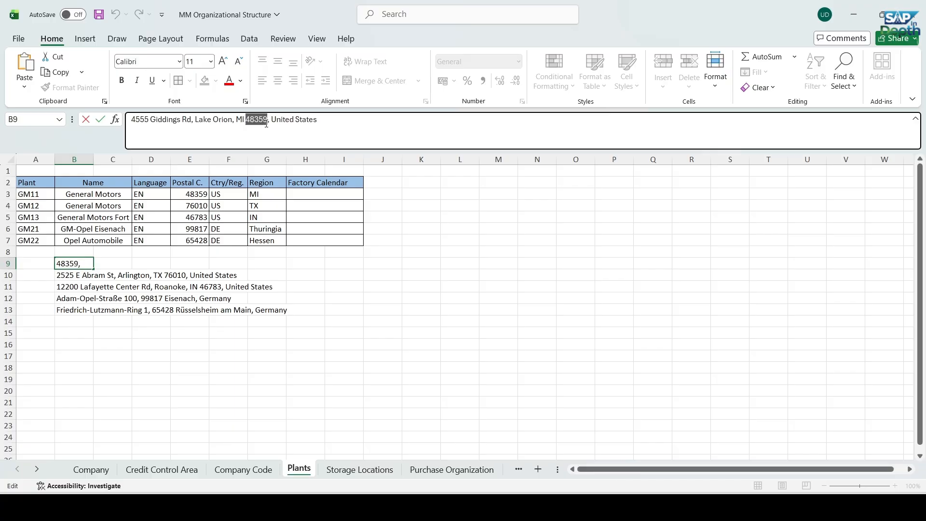
key(alt+Tab)
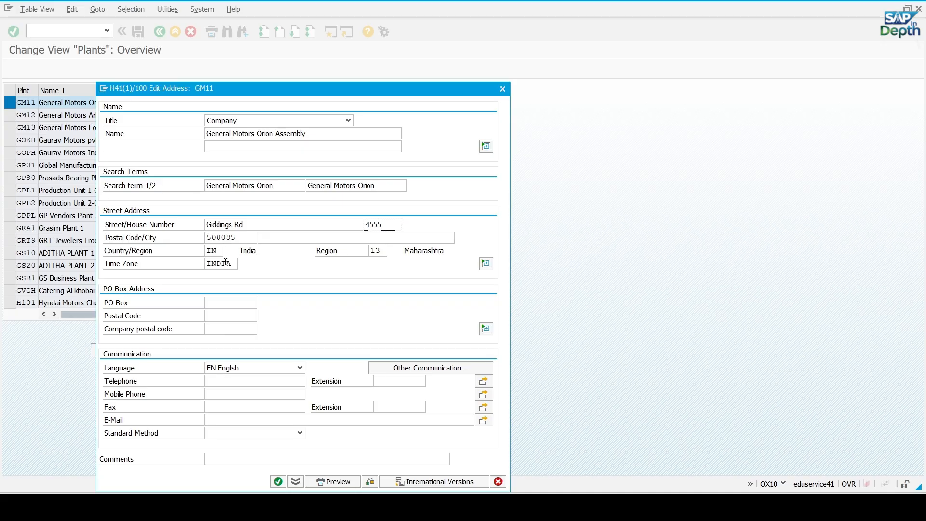
drag(244, 241, 145, 229)
key(alt+Tab)
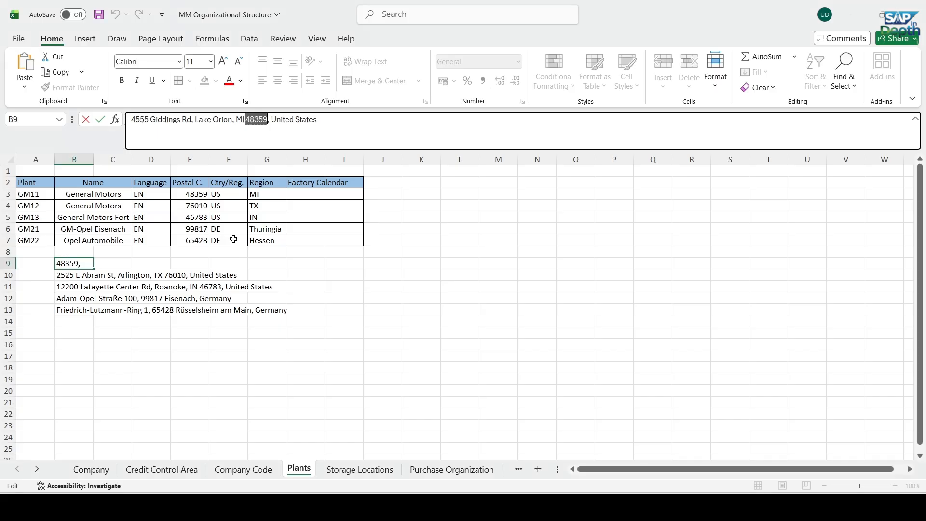
click(246, 119)
drag(247, 120, 268, 120)
key(ctrl+c)
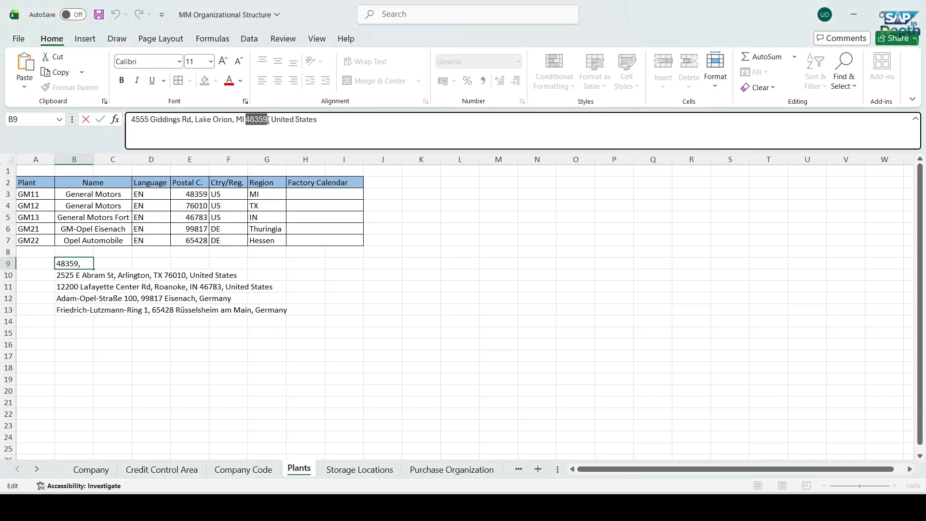
key(alt+Tab)
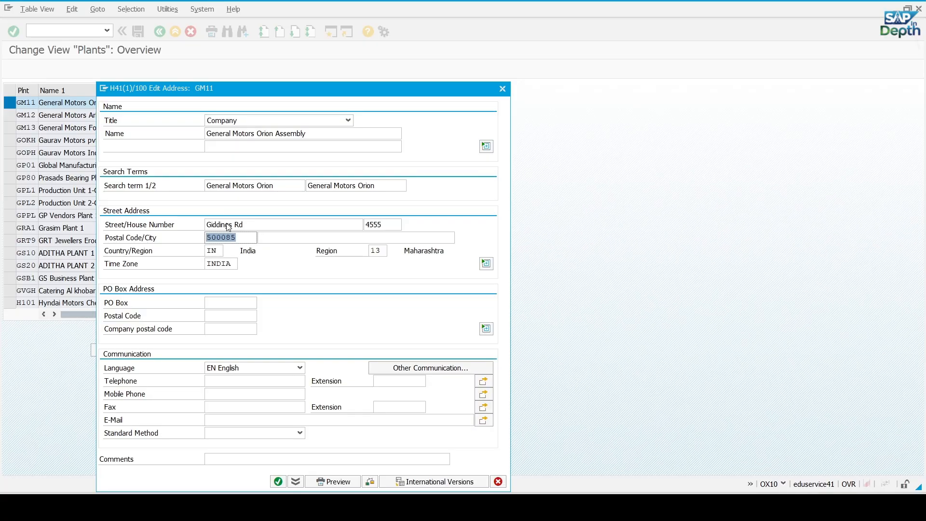
click(242, 237)
drag(243, 237, 200, 240)
key(ctrl+v)
Copy the city from the first Excel address line into the city of plant GM11's SAP address
key(alt+Tab)
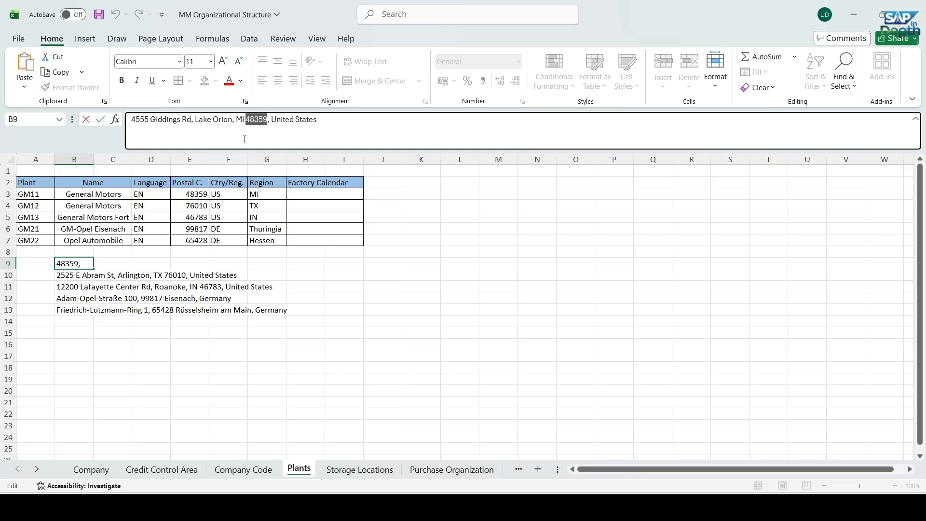
click(327, 319)
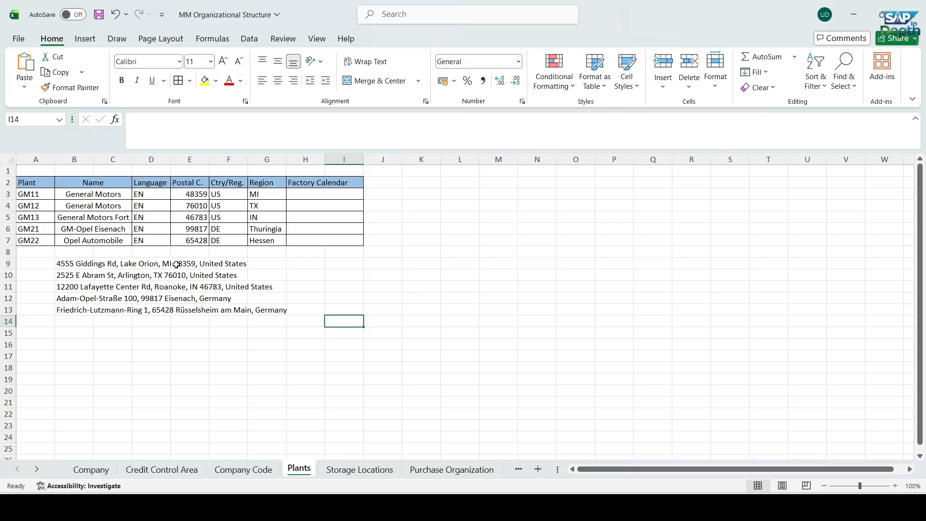
click(68, 265)
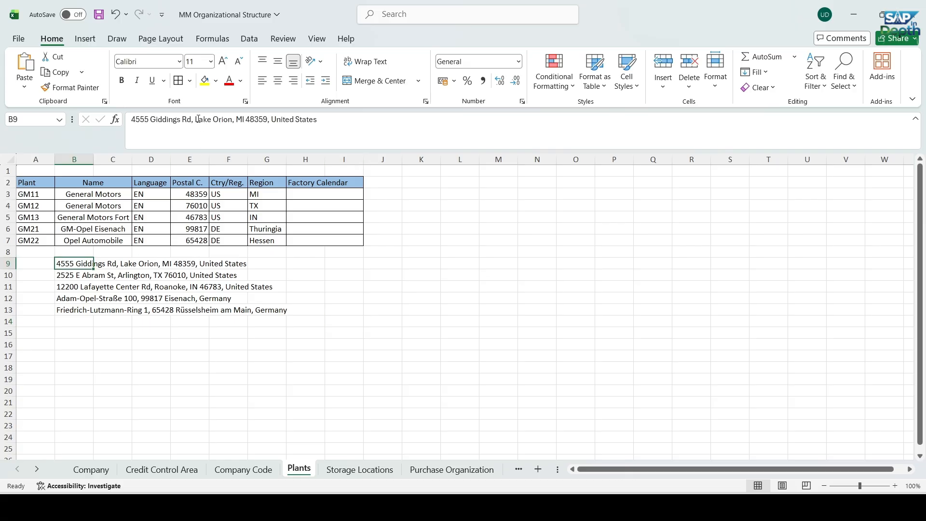
drag(195, 120, 235, 122)
key(ctrl+c)
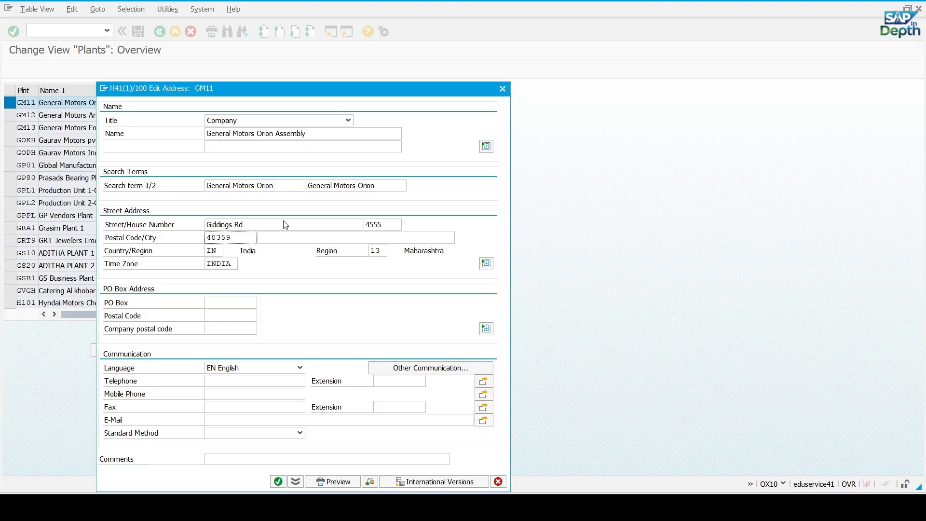
click(271, 239)
key(ctrl+v)
Set the country of plant GM11's address to US (USA)
click(216, 251)
double_click(215, 250)
text(US)
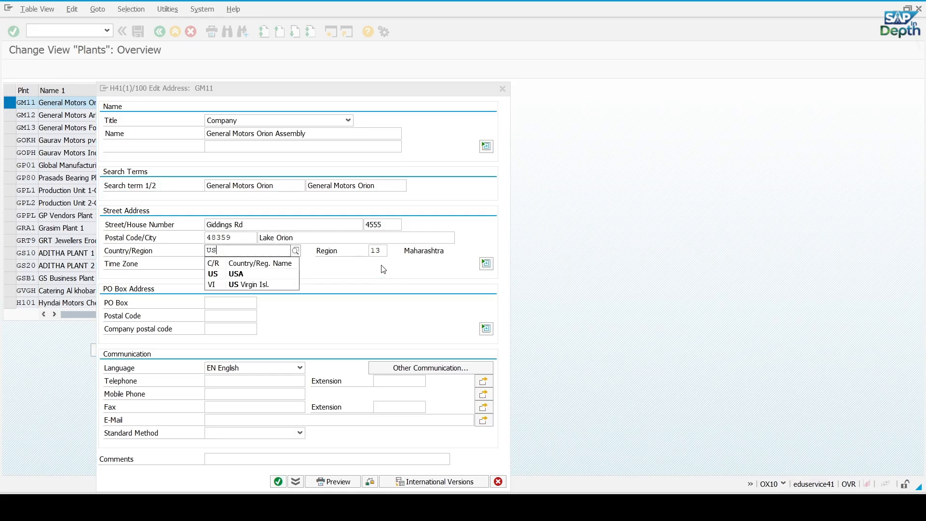
click(278, 274)
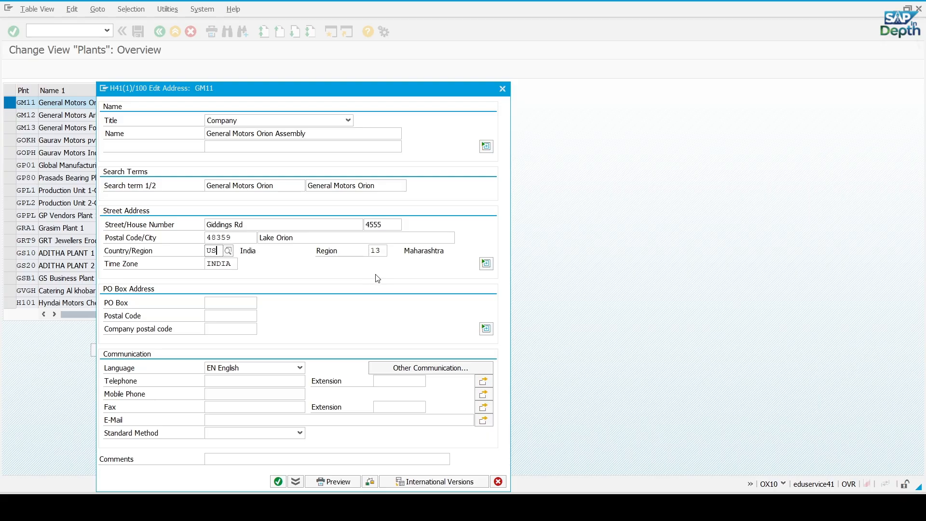
Check the state in the Excel address line and set plant GM11's region to MI (Michigan) from the possible entries
key(alt+Tab)
click(339, 342)
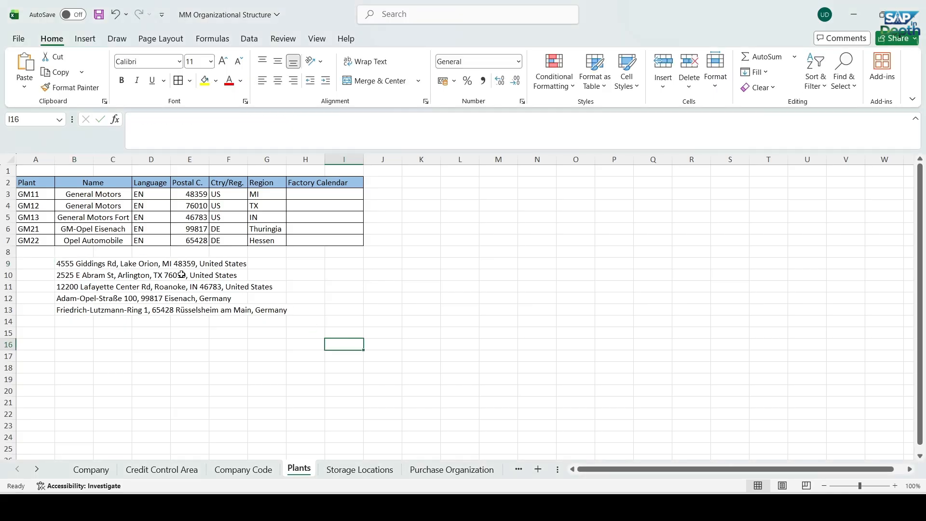
click(66, 263)
key(alt+Tab)
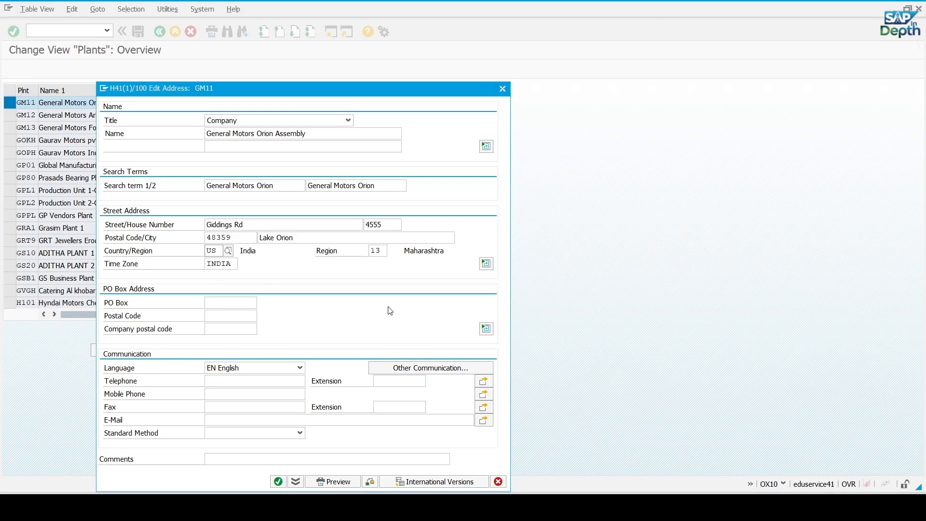
key(Tab)
key(Delete)
click(392, 251)
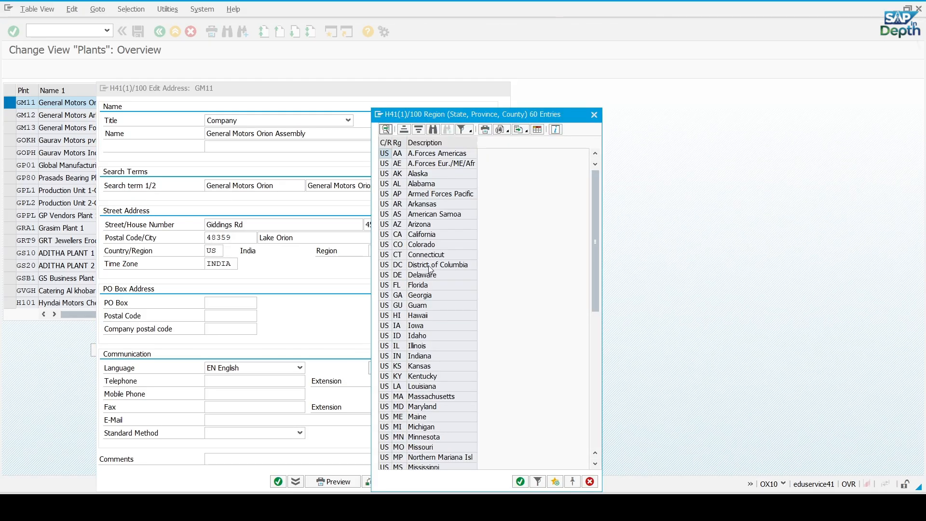
scroll(424, 273, down, 8)
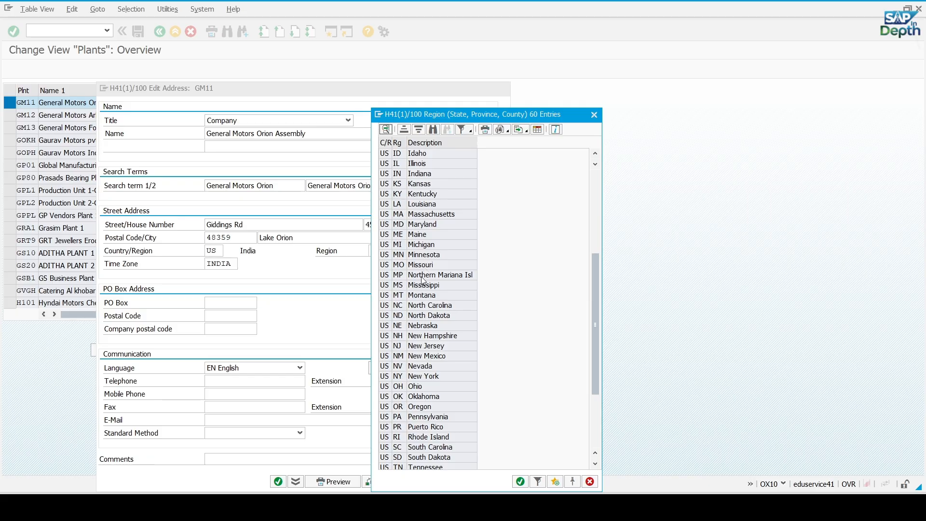
double_click(418, 244)
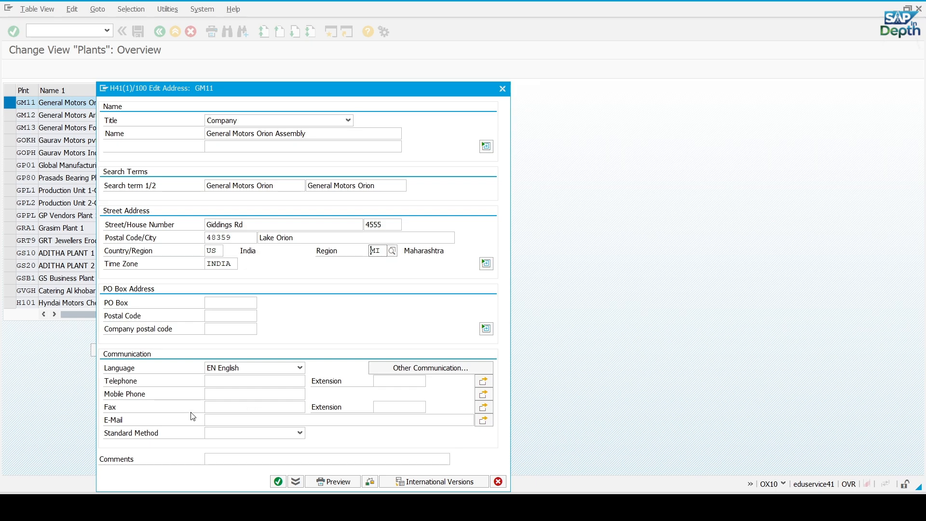
Enter the plant's contact e-mail address in the communication data of plant GM11
click(226, 419)
text(PLAN)
key(BackSpace)
key(BackSpace)
key(BackSpace)
key(BackSpace)
key(BackSpace)
click(231, 393)
Run the address check for plant GM11 and accept the time zone warning
drag(371, 94, 429, 69)
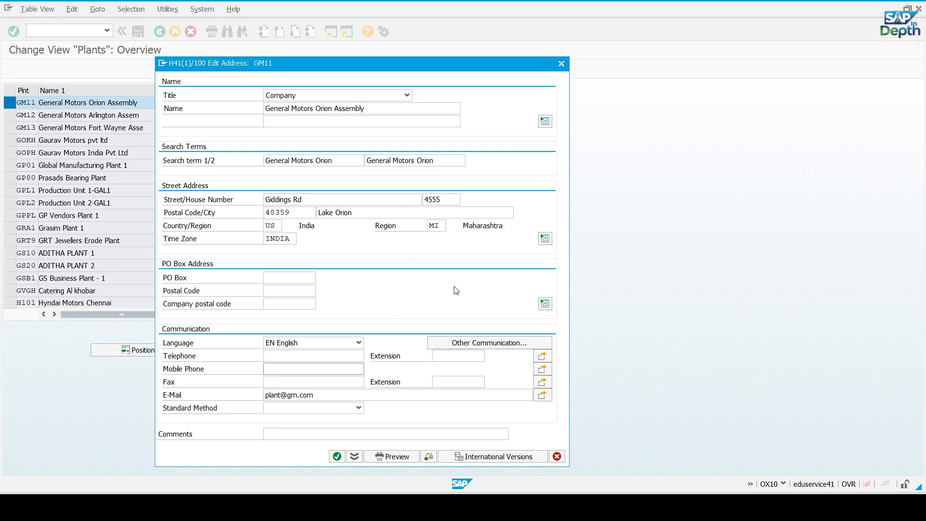
click(429, 457)
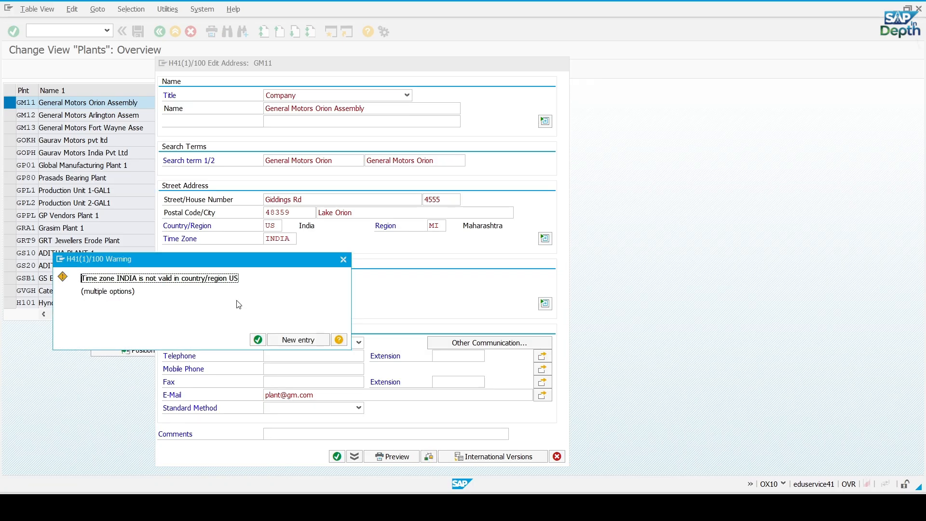
click(258, 340)
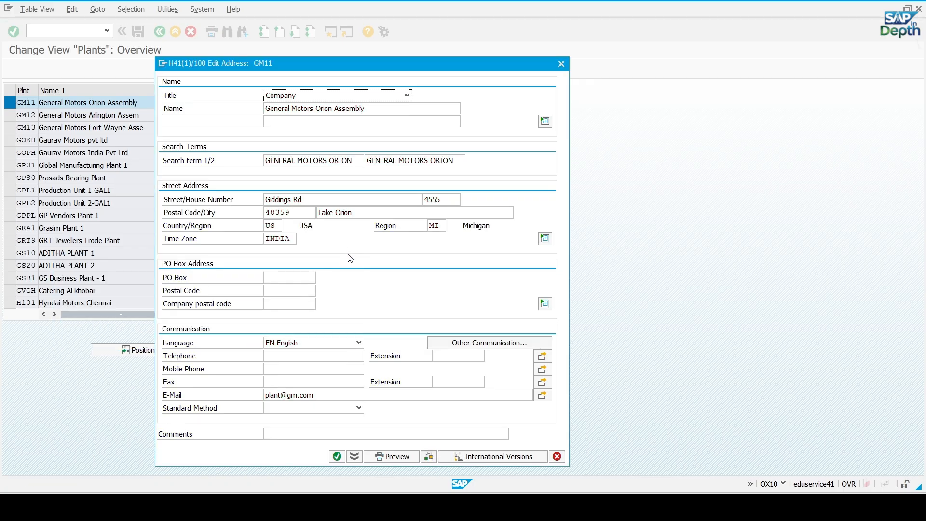
Set plant GM11's time zone to EST (Eastern Time, New York) from the possible entries, accept the address and save
click(291, 240)
key(F4)
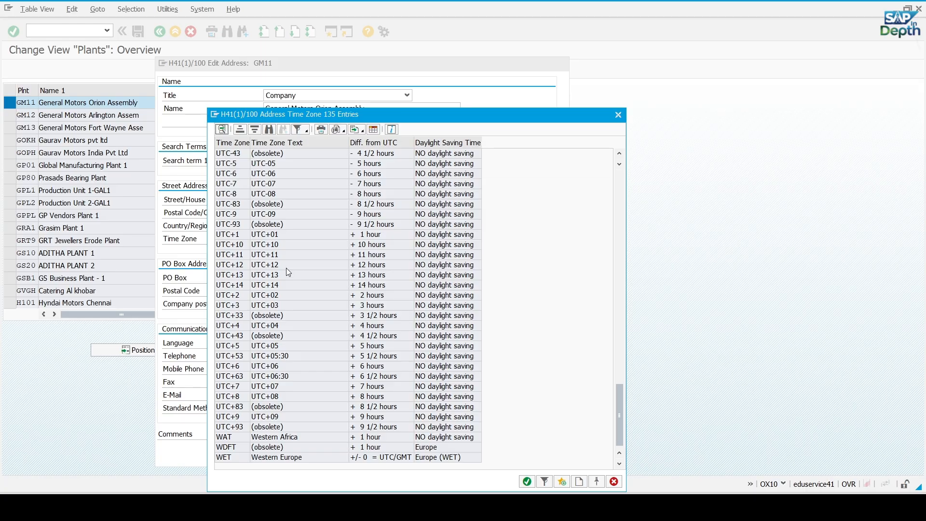
scroll(288, 272, up, 20)
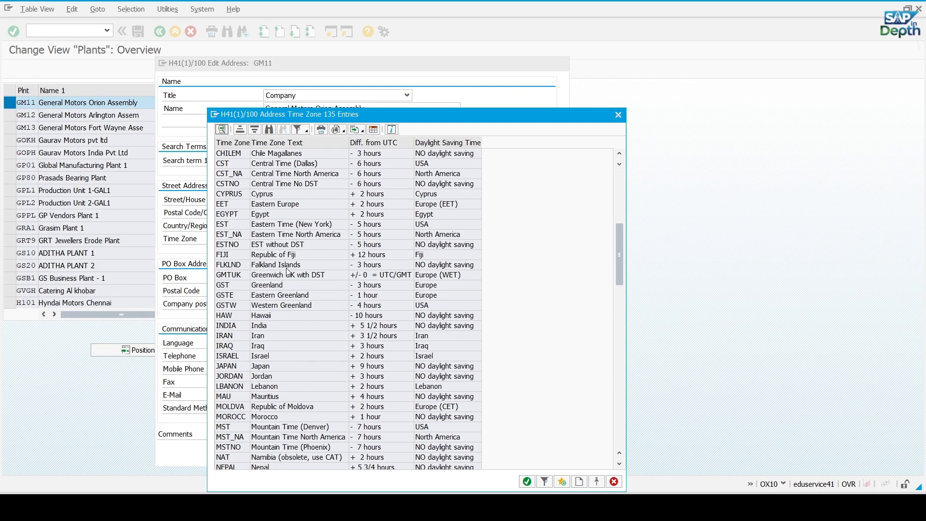
scroll(288, 271, up, 8)
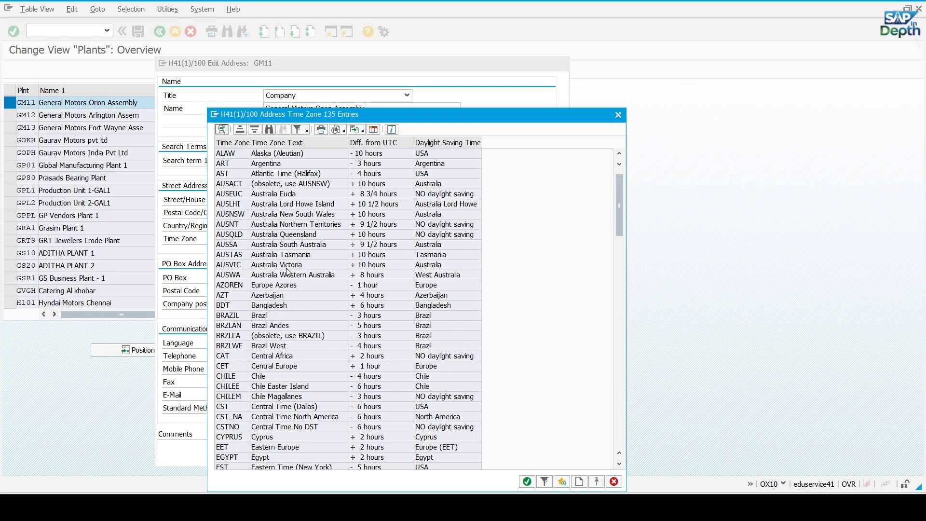
scroll(288, 272, down, 4)
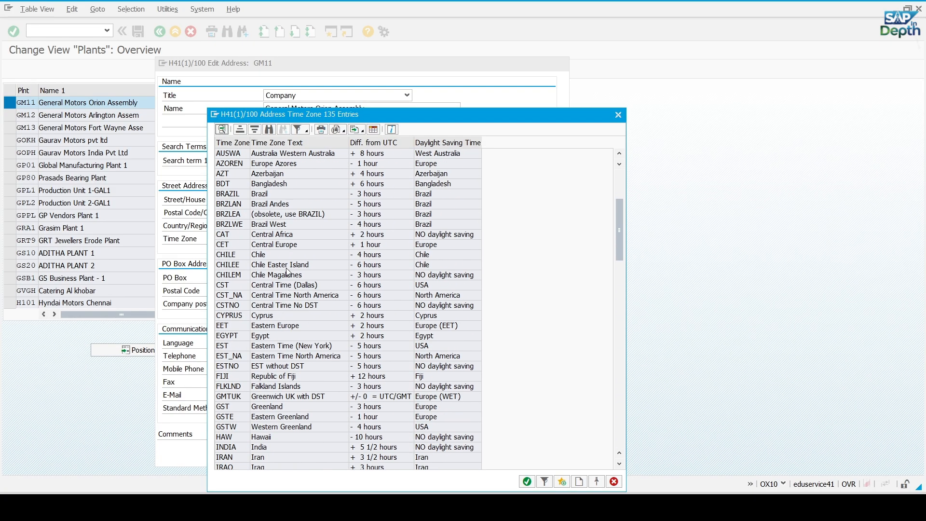
double_click(313, 277)
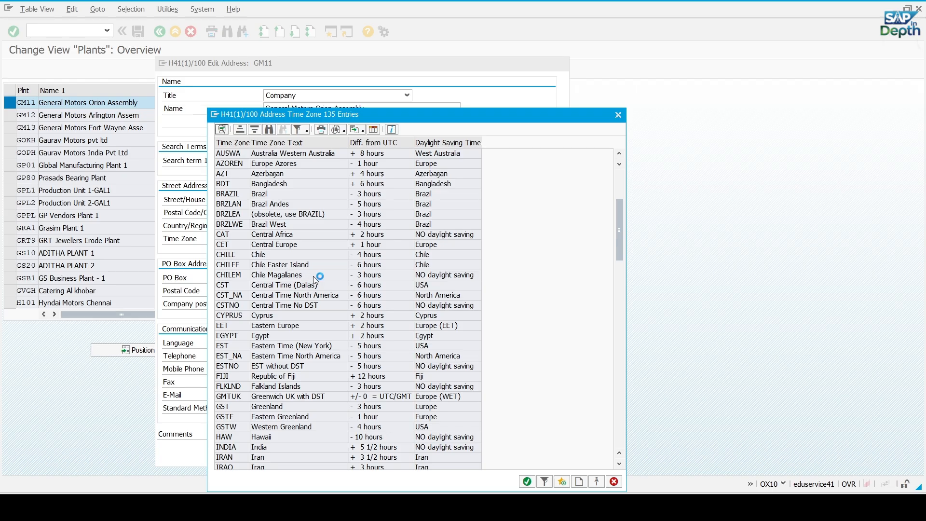
double_click(293, 349)
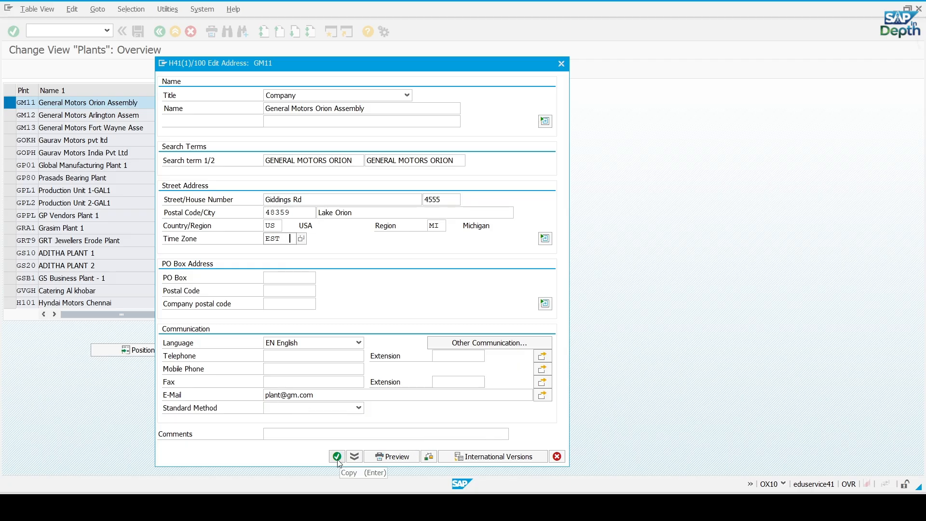
click(337, 457)
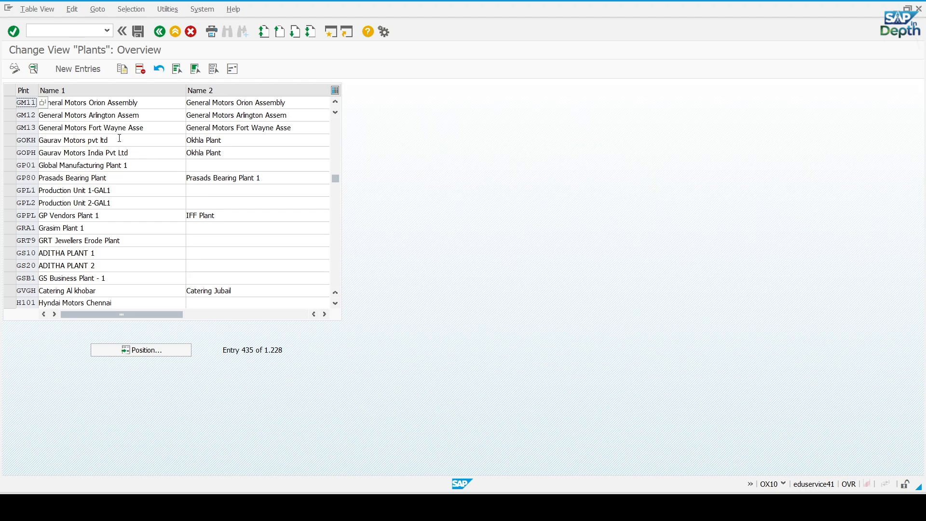
click(138, 31)
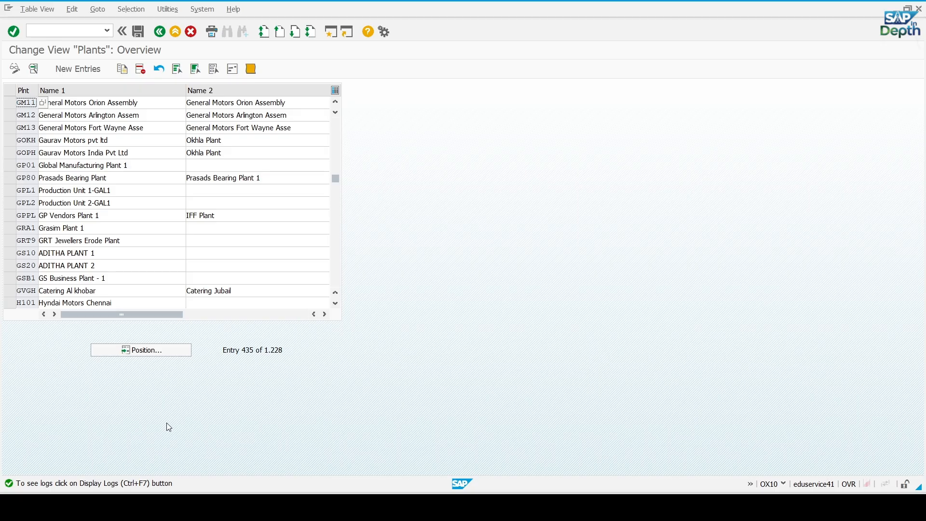
Leave the plants overview for the SAP Easy Access screen and restart transaction OX10
click(160, 32)
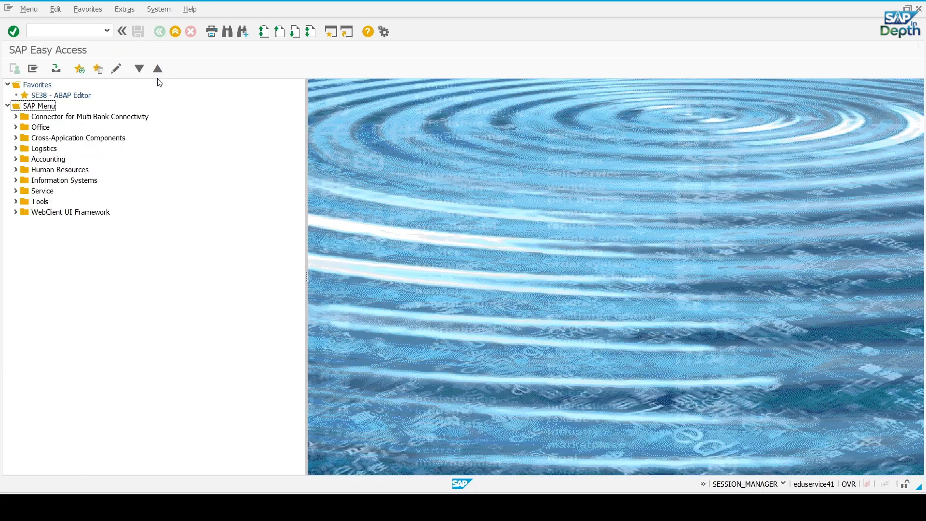
click(62, 32)
text(ox10)
key(Return)
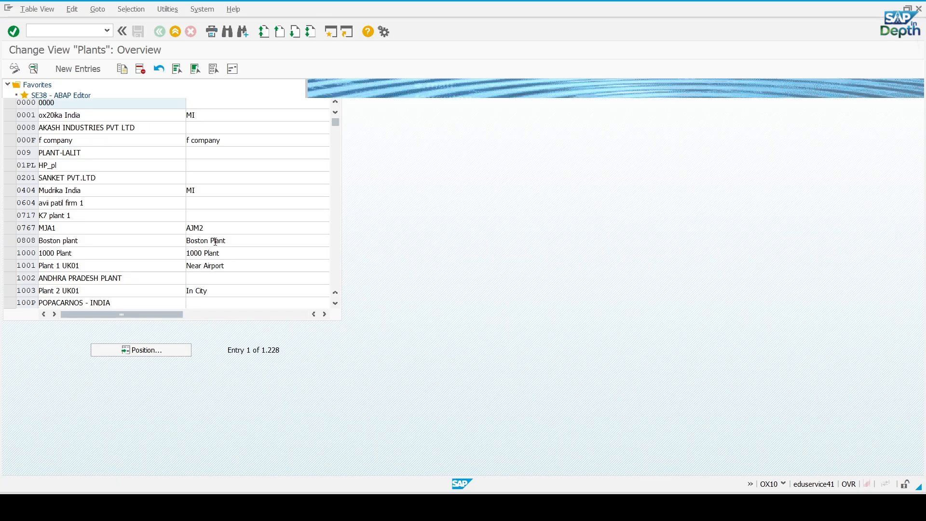
Position the plants overview at plant GM11 and open its details
click(159, 353)
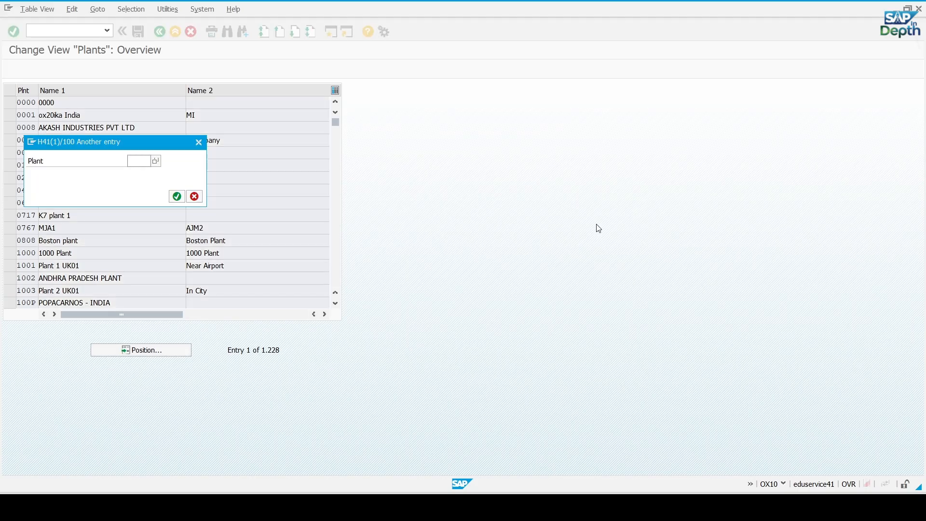
text(gm)
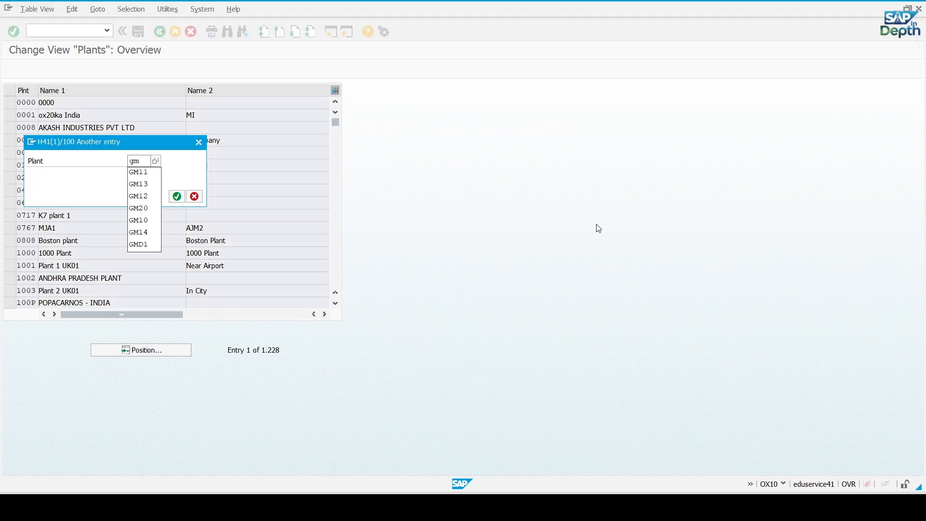
text(11)
key(Return)
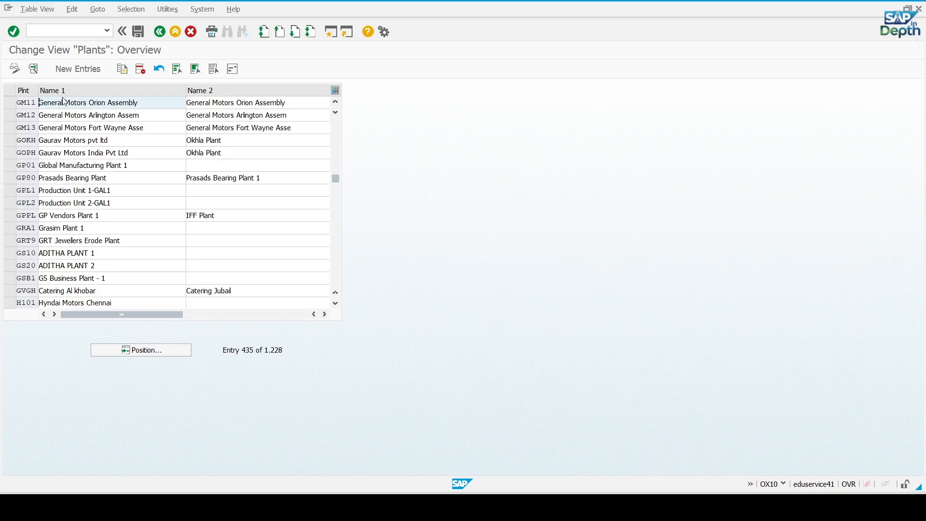
double_click(29, 103)
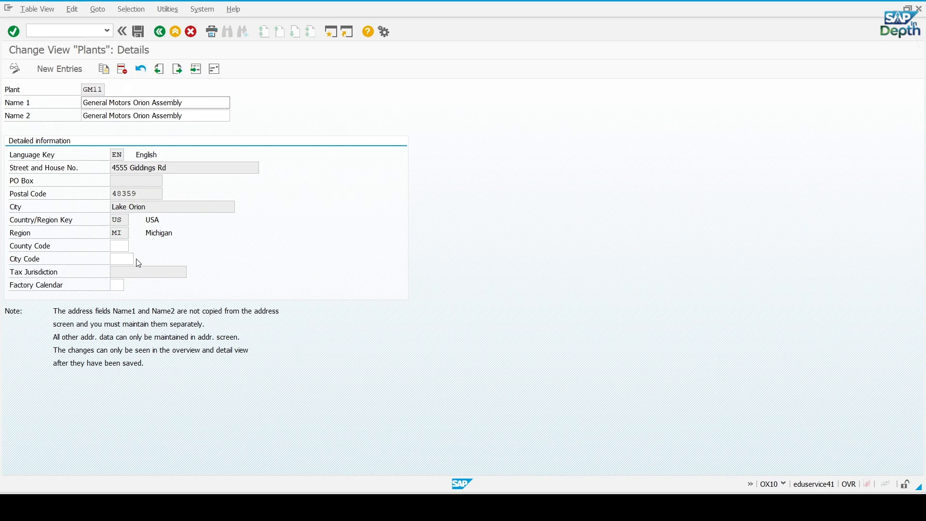
Set plant GM11's factory calendar to US (USA) and save it in the customizing request "Define Plants for General Motors"
click(127, 285)
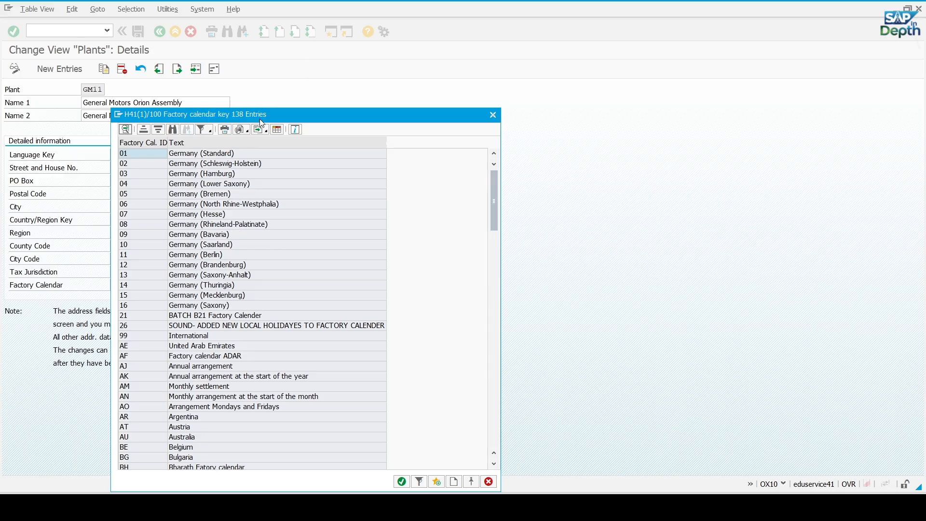
drag(260, 118, 340, 76)
scroll(334, 217, down, 3)
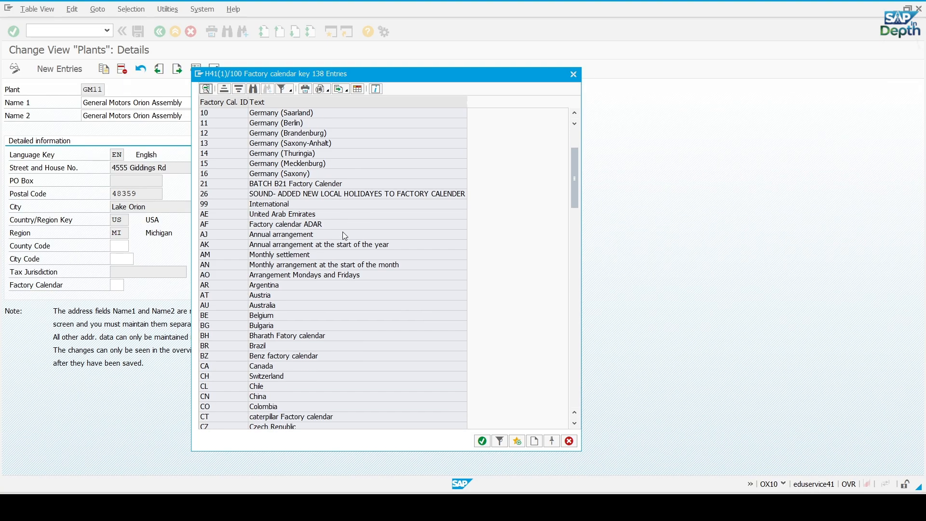
scroll(356, 271, down, 4)
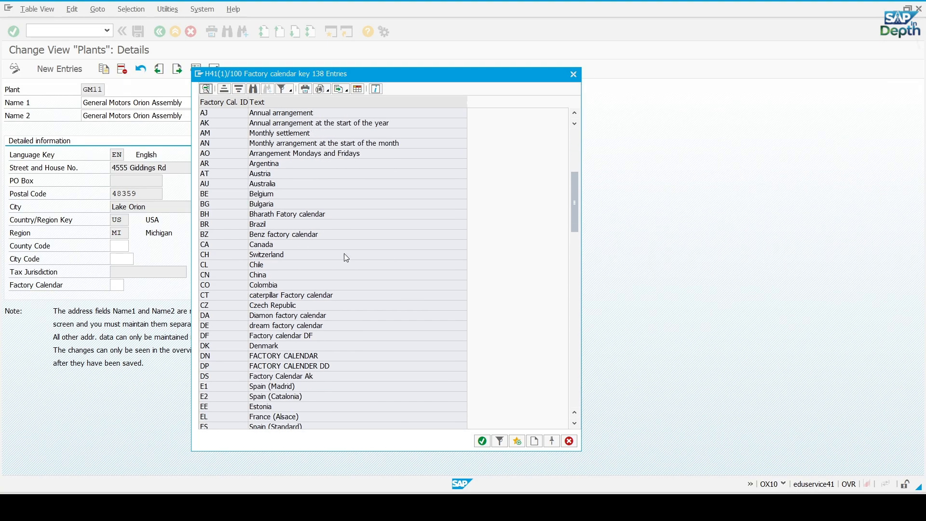
scroll(348, 256, down, 6)
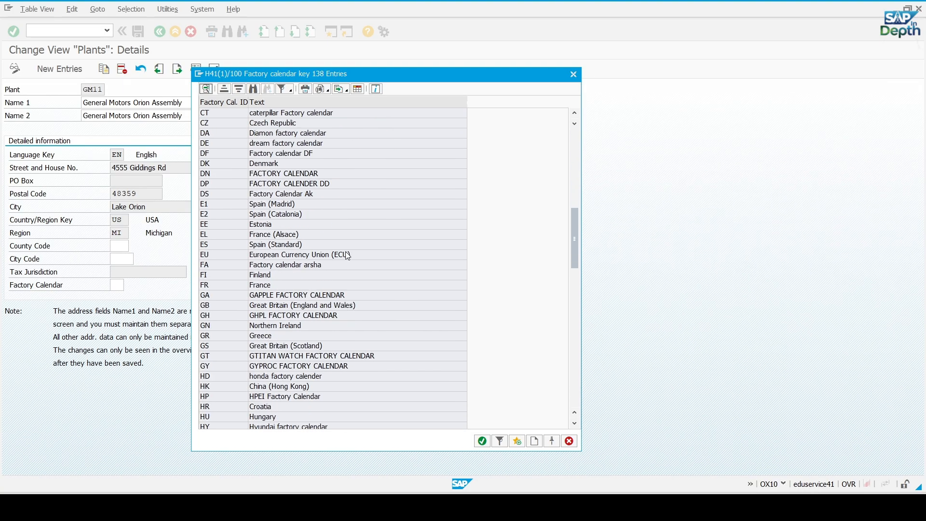
scroll(347, 255, down, 9)
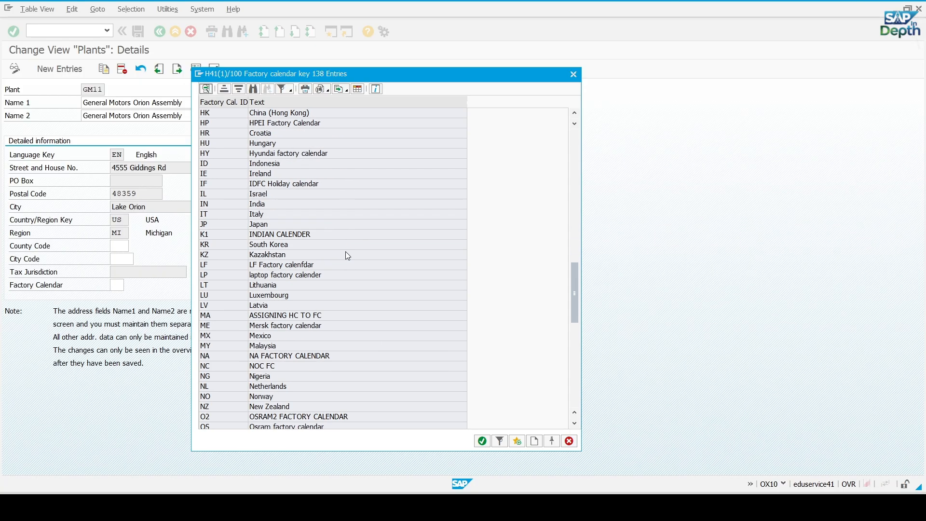
scroll(333, 227, down, 10)
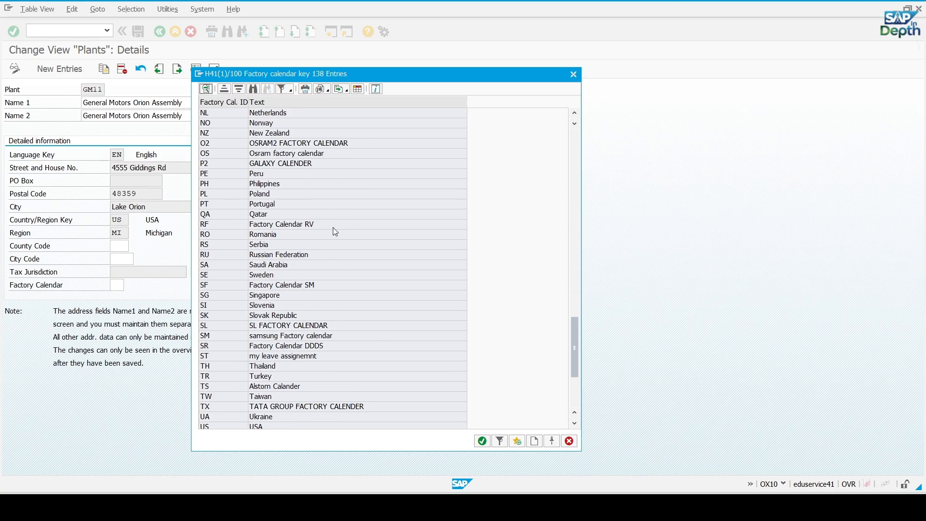
scroll(333, 228, down, 4)
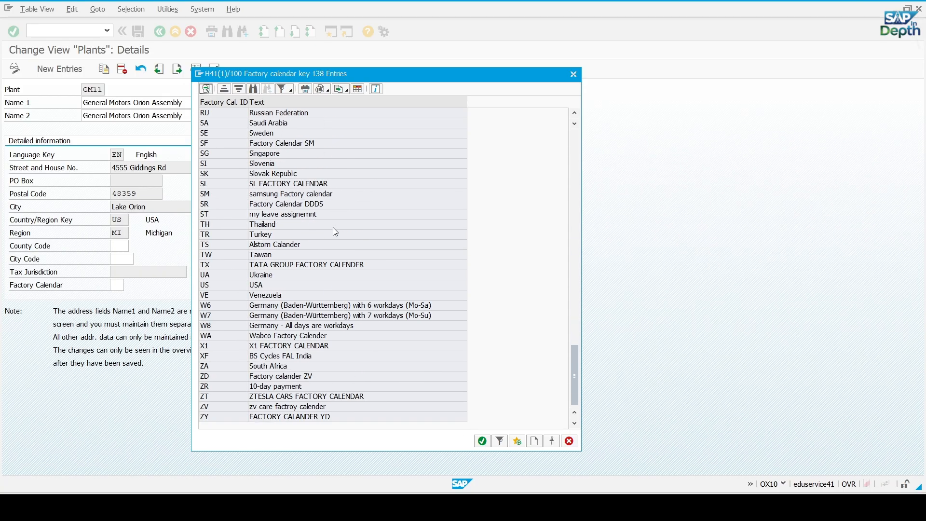
double_click(266, 284)
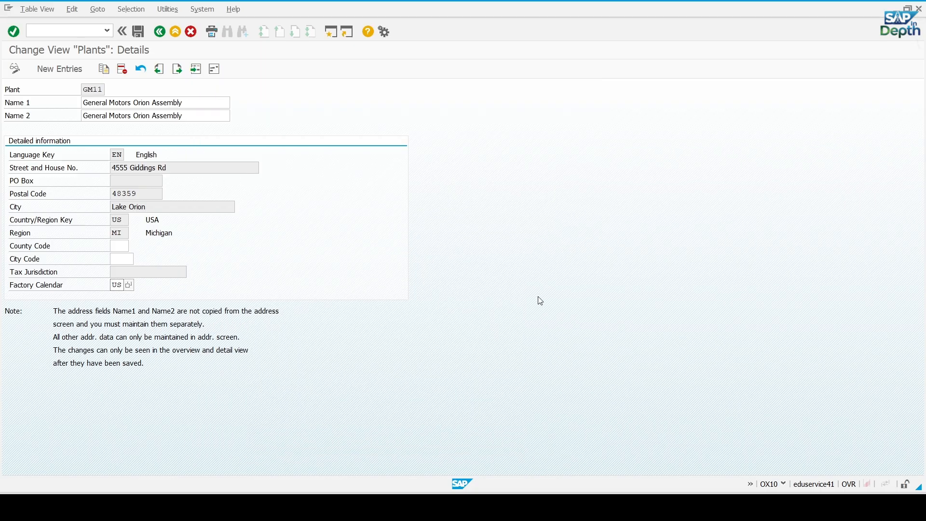
key(Return)
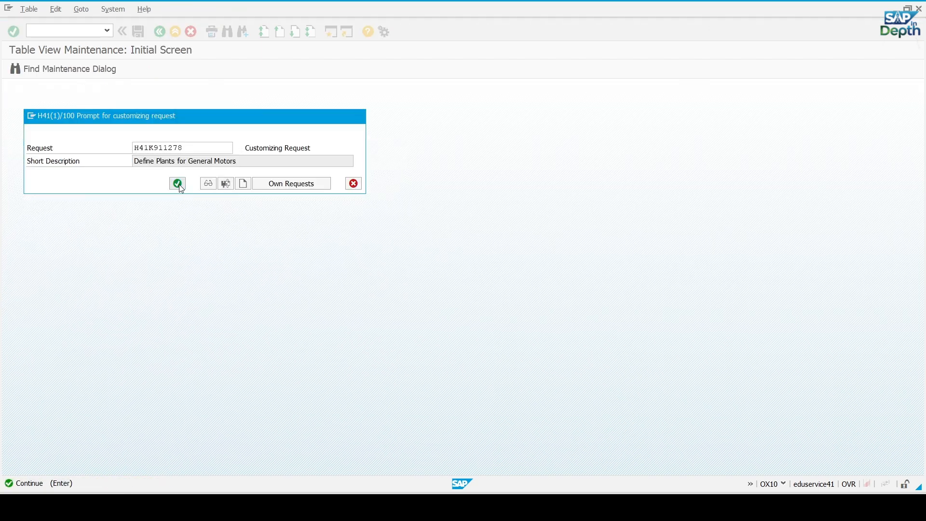
click(176, 183)
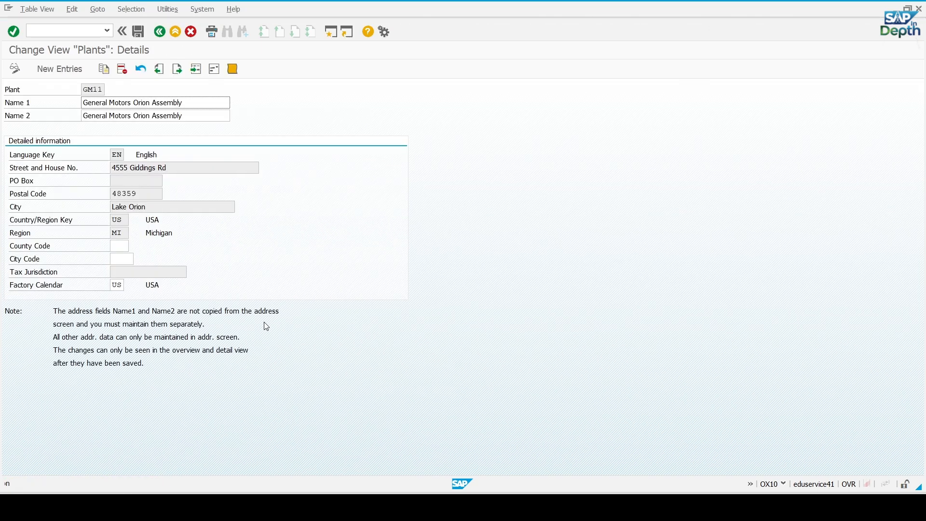
Return to the plants overview, open the details of plant GM12 and bring up its address for editing
click(160, 31)
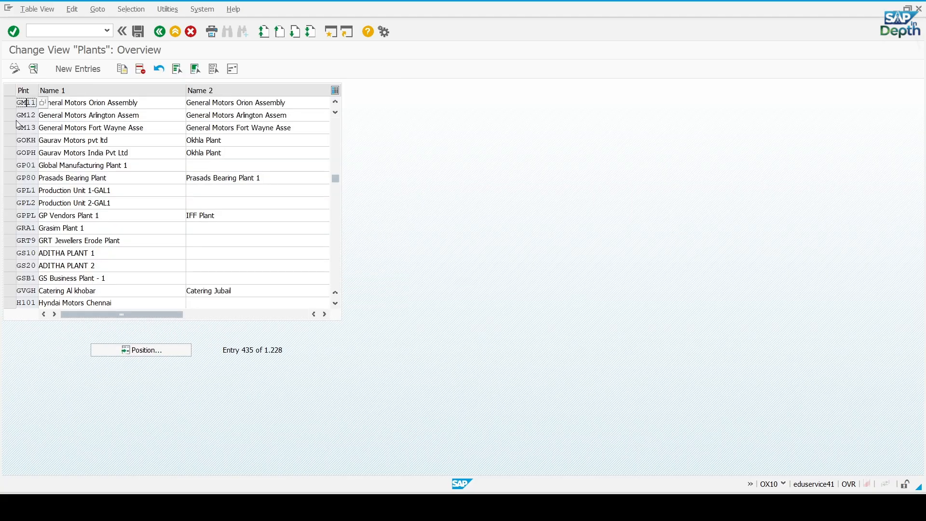
click(67, 115)
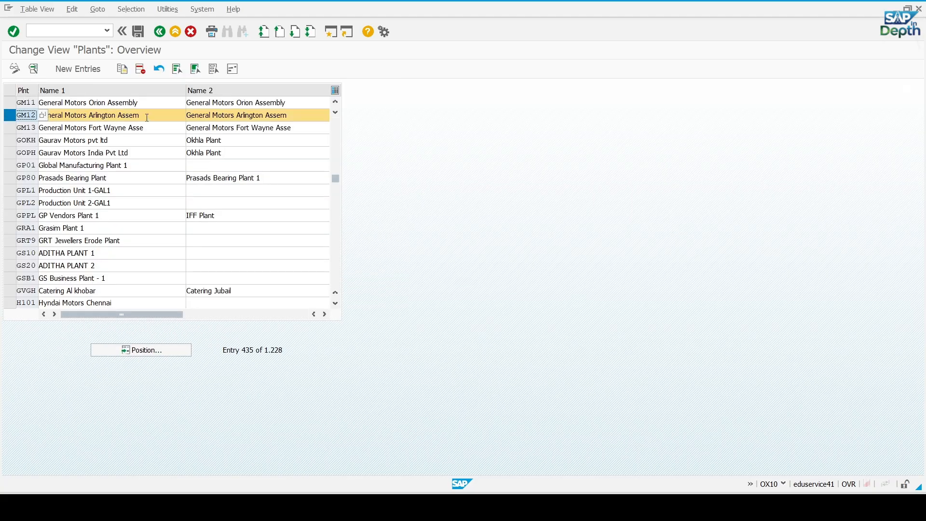
double_click(24, 117)
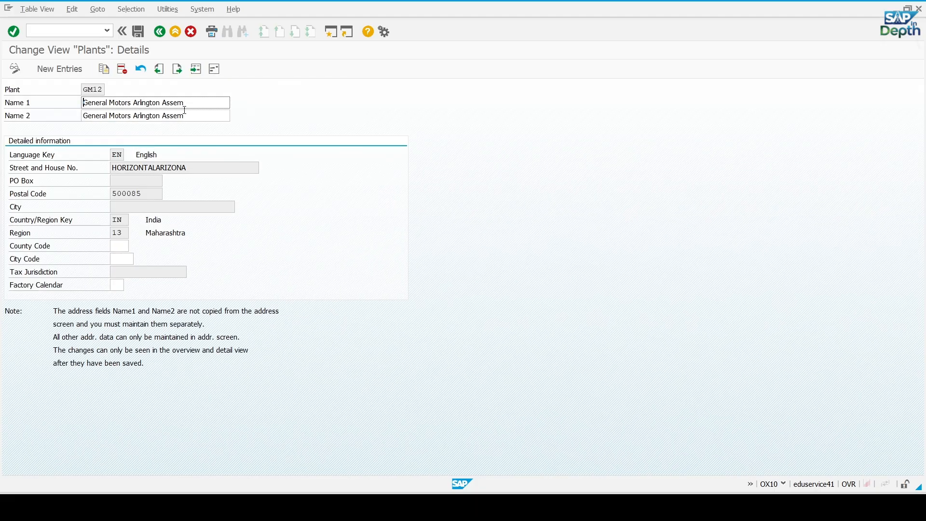
click(216, 69)
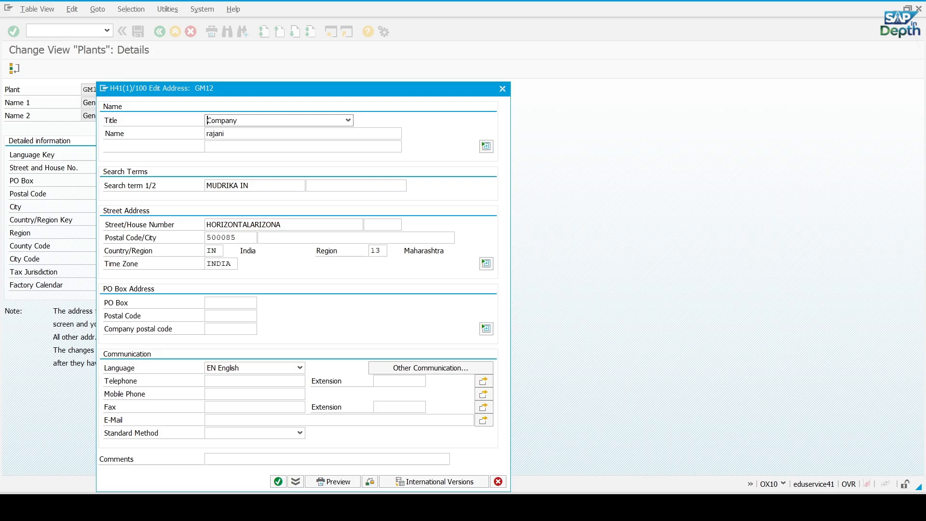
Copy "General Motors Arlington Assembly Plant" from the Excel plant list and paste it as the name in plant GM12's address
mouse_move(609, 506)
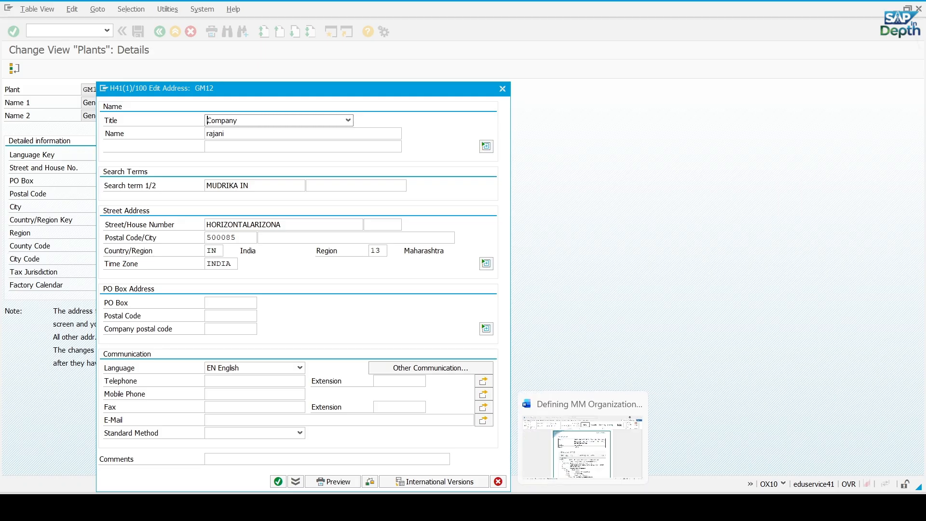
click(609, 506)
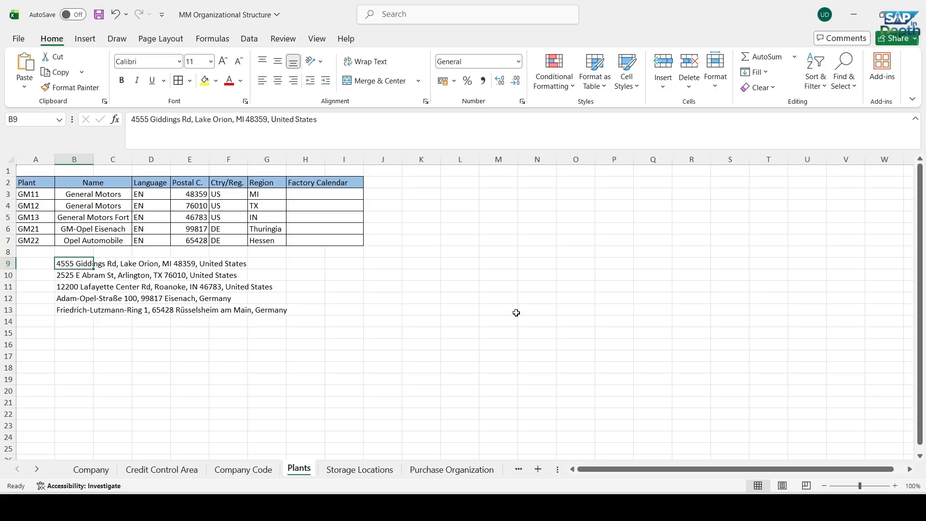
click(503, 300)
click(120, 206)
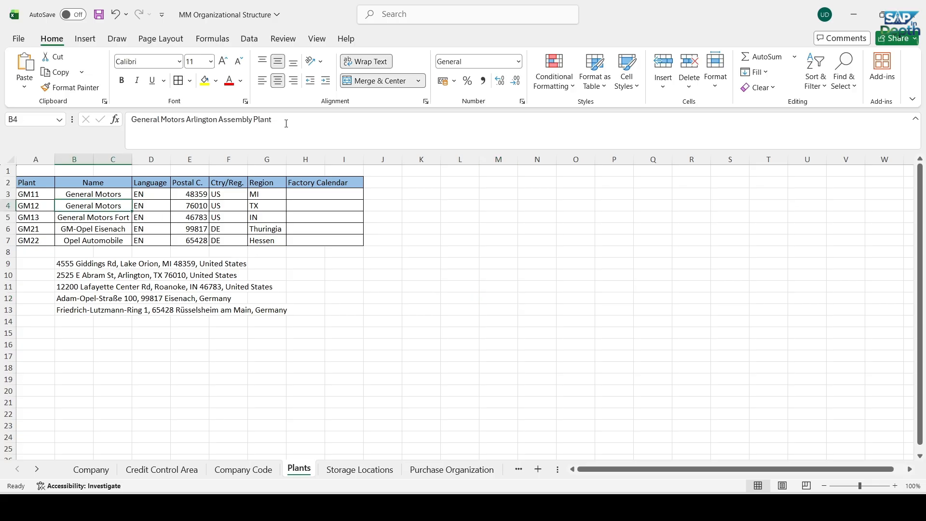
drag(286, 123, 131, 118)
key(ctrl+c)
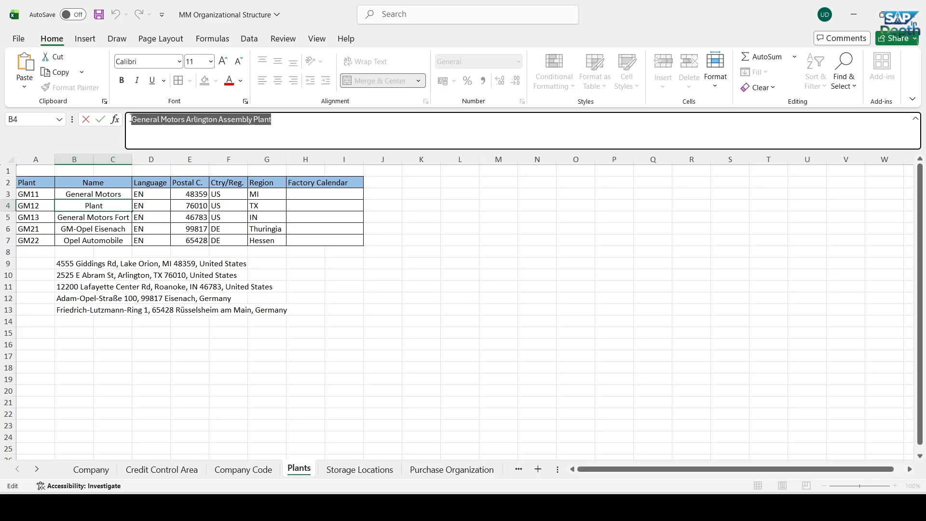
key(alt+Tab)
drag(229, 134, 151, 132)
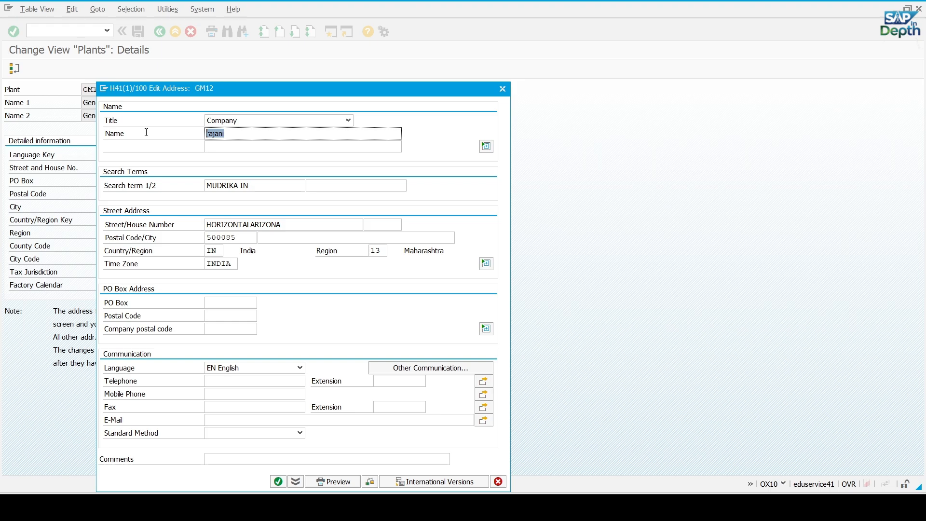
key(ctrl+v)
Replace both search terms in plant GM12's address with the copied plant name and switch back to the Excel plant list
click(255, 188)
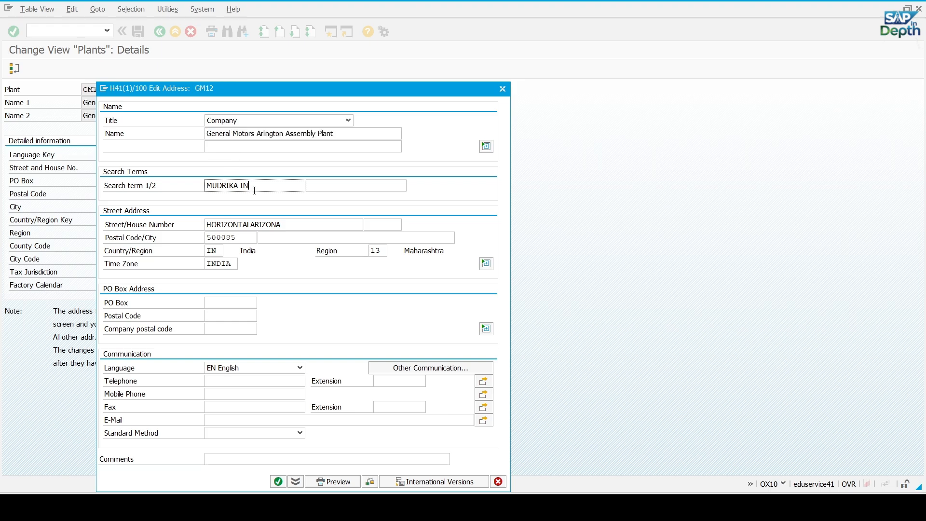
drag(255, 188, 174, 193)
text(General Motors Arlin	ton Assembly Plant)
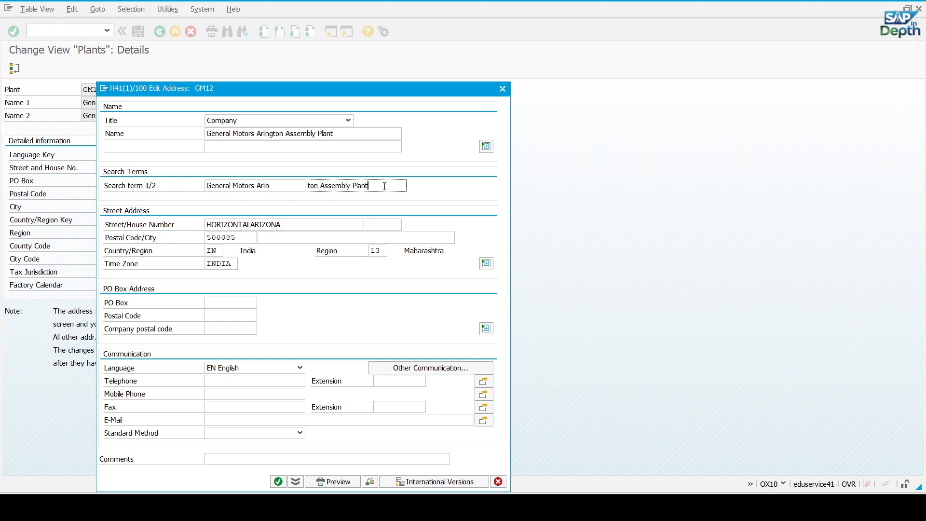
drag(385, 186, 310, 184)
text(General Motors Arlin)
key(alt+Tab)
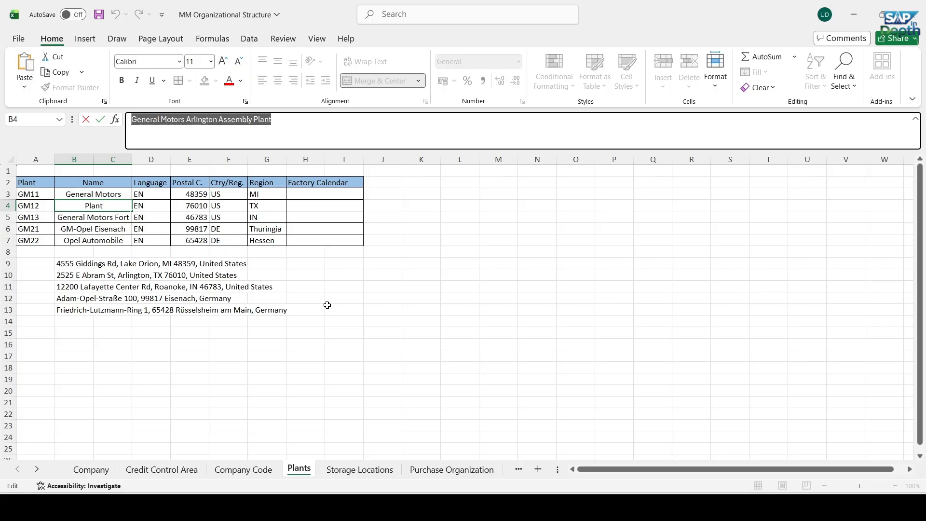
Copy the street name from the Arlington address in Excel into plant GM12's street field in SAP and enter the matching house number
click(387, 364)
click(68, 276)
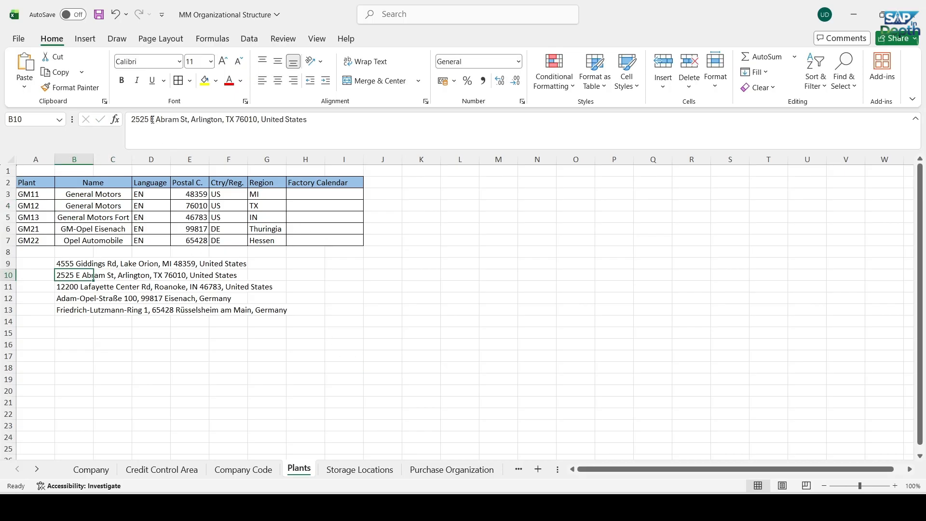
drag(153, 119, 191, 119)
key(ctrl+c)
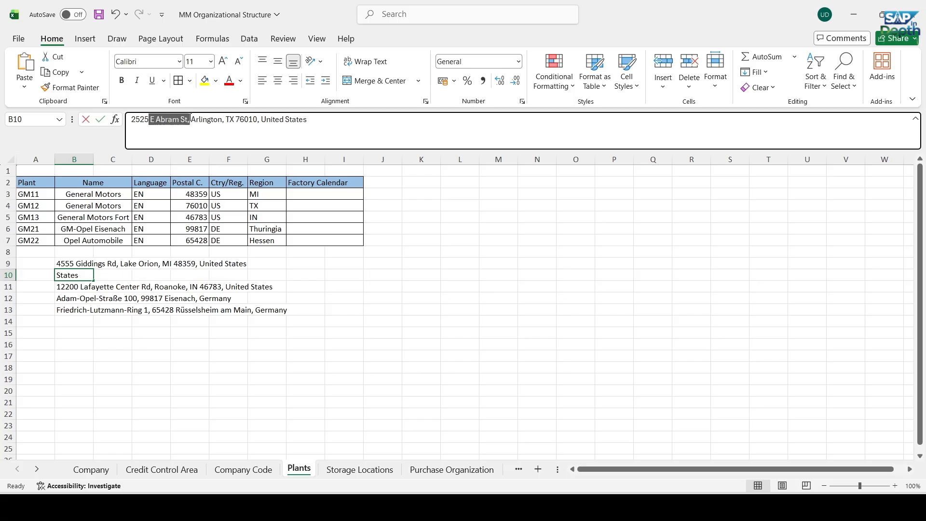
key(alt+Tab)
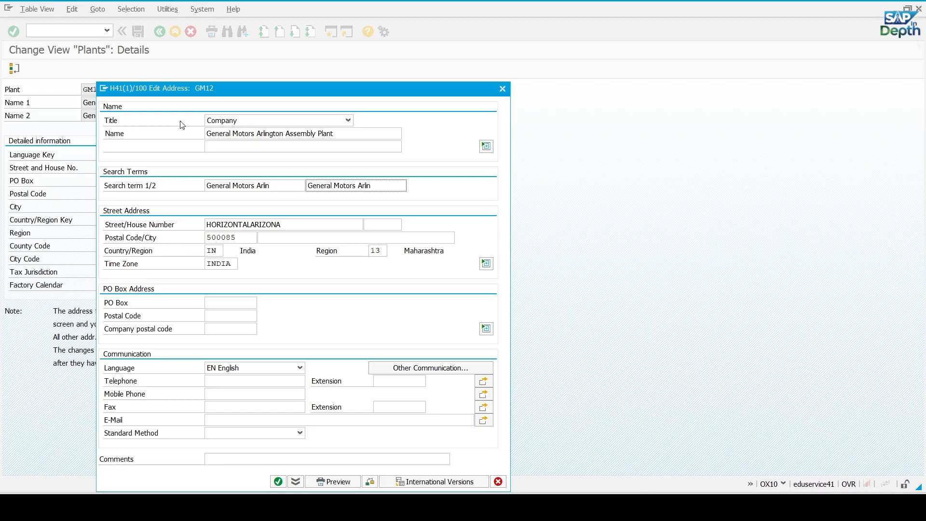
drag(293, 227, 175, 223)
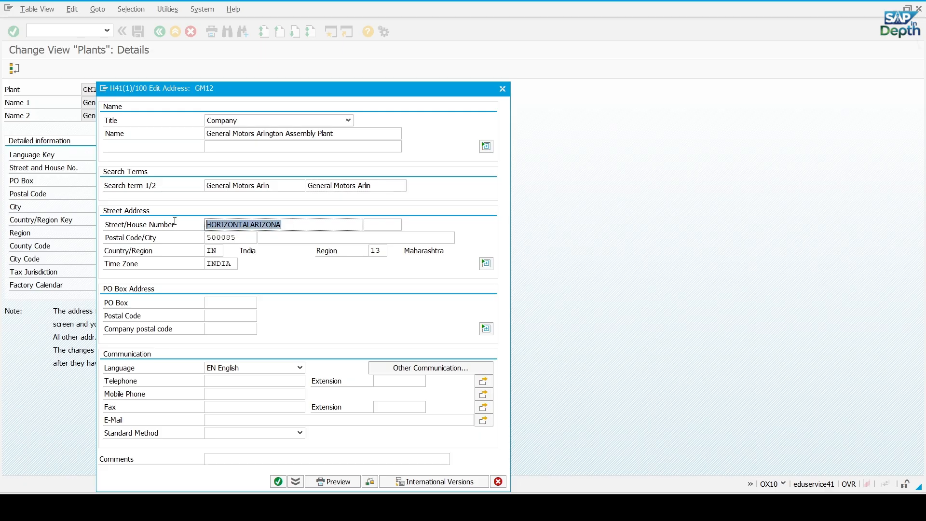
key(ctrl+v)
click(382, 226)
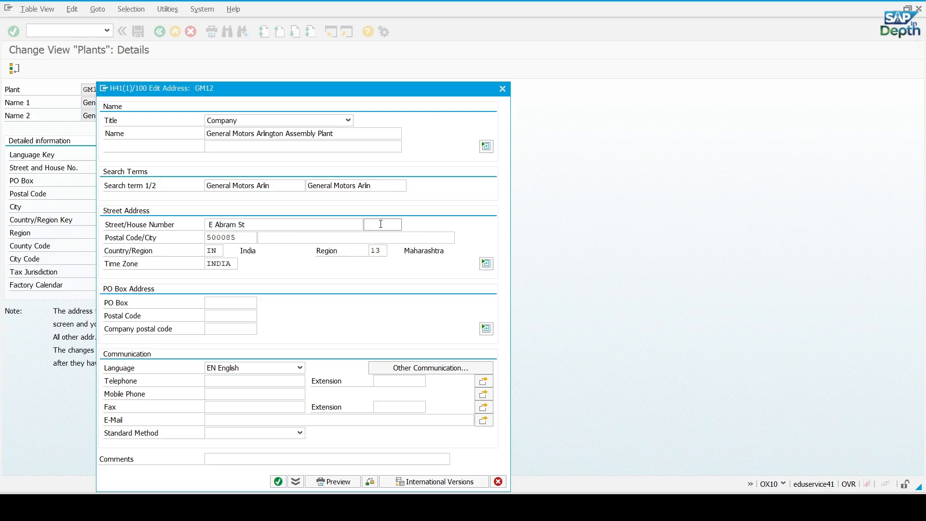
key(alt+Tab)
Copy the postal code from the Arlington address in Excel and replace plant GM12's postal code with it in SAP
key(alt+Tab)
text(2525)
key(alt+Tab)
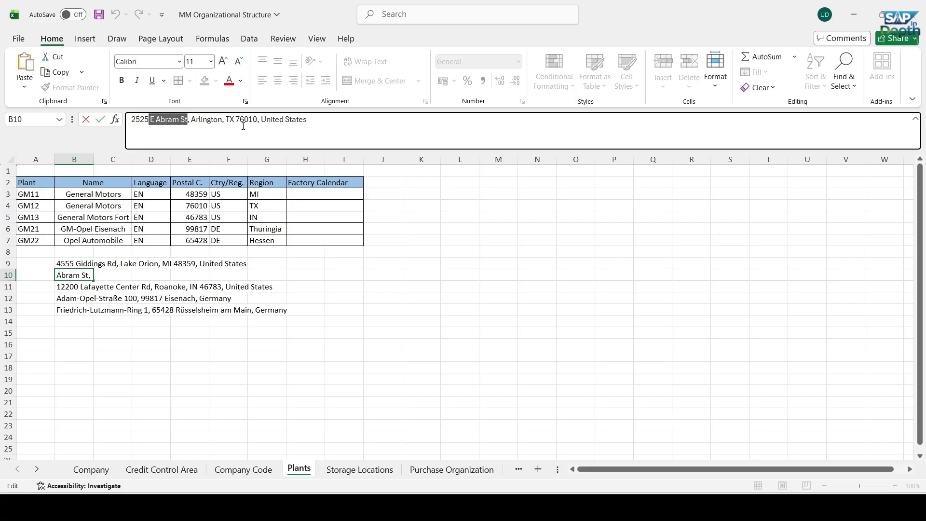
drag(236, 119, 257, 121)
key(ctrl+c)
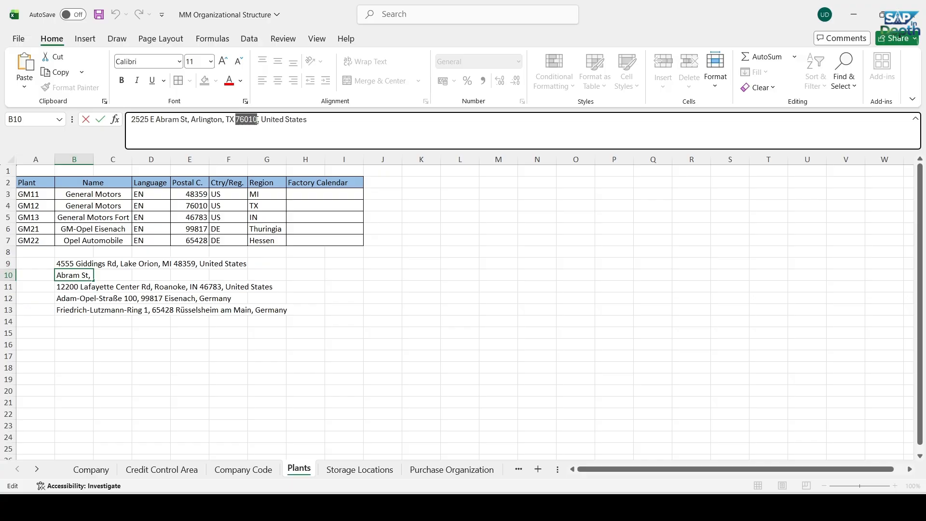
key(alt+Tab)
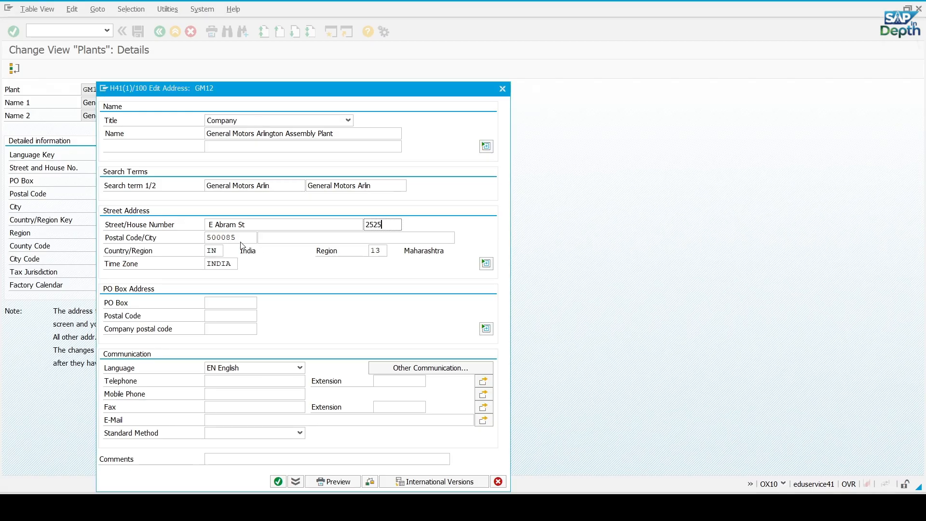
drag(241, 237, 207, 238)
key(ctrl+v)
Set the country to US and the region to TX (Texas) in plant GM12's address
double_click(219, 251)
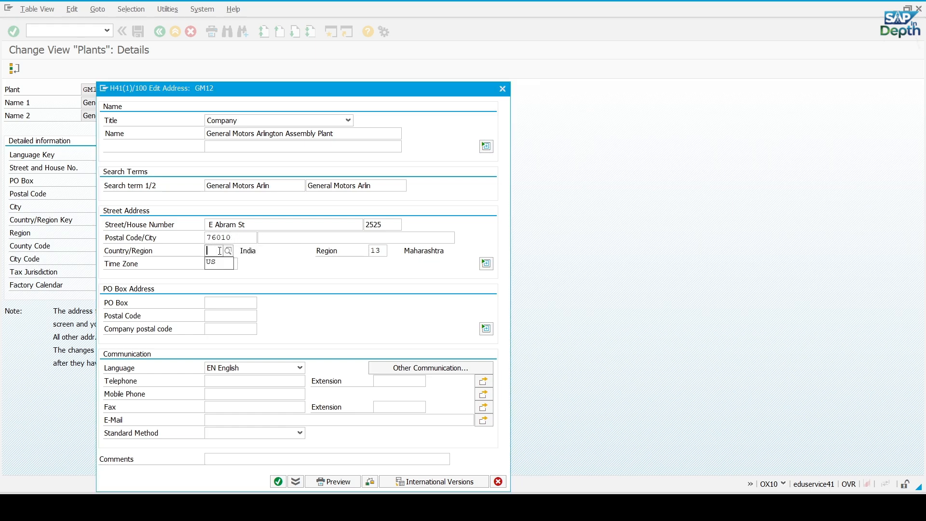
text(US)
click(386, 255)
key(BackSpace)
key(BackSpace)
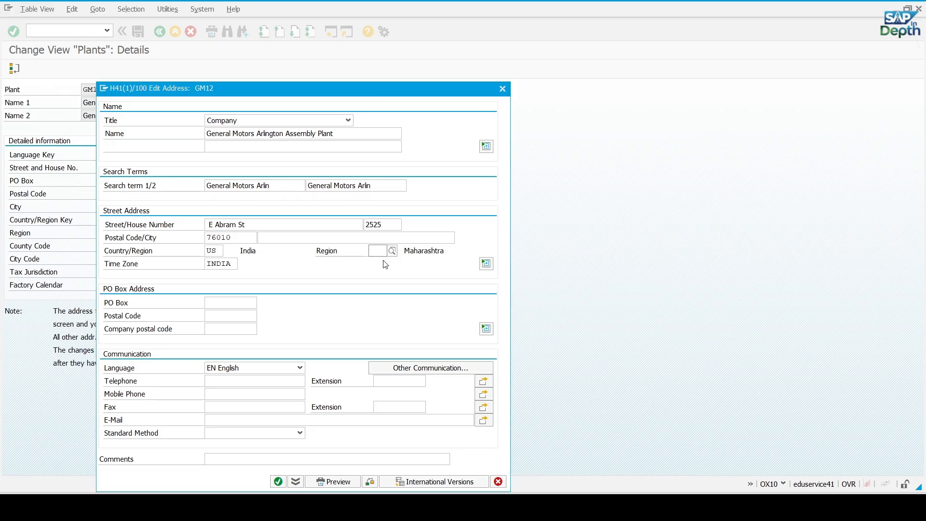
text(TX)
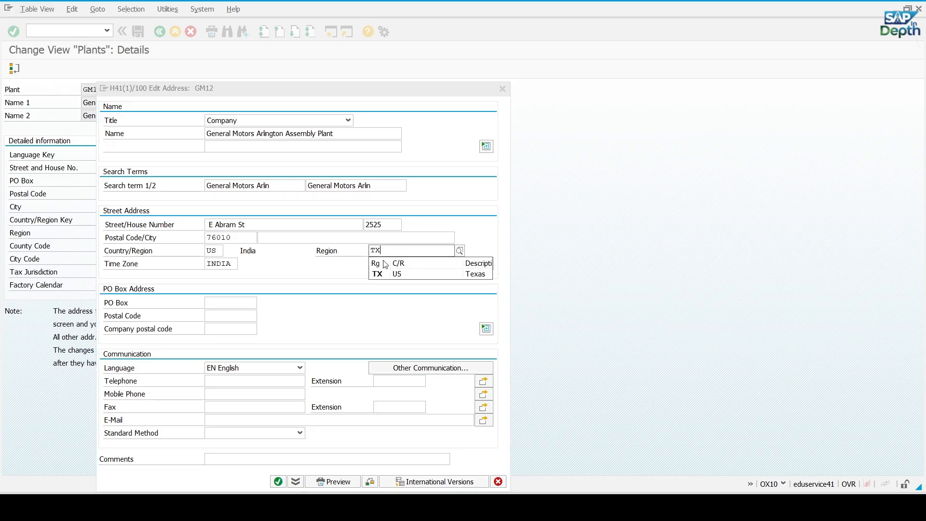
click(398, 274)
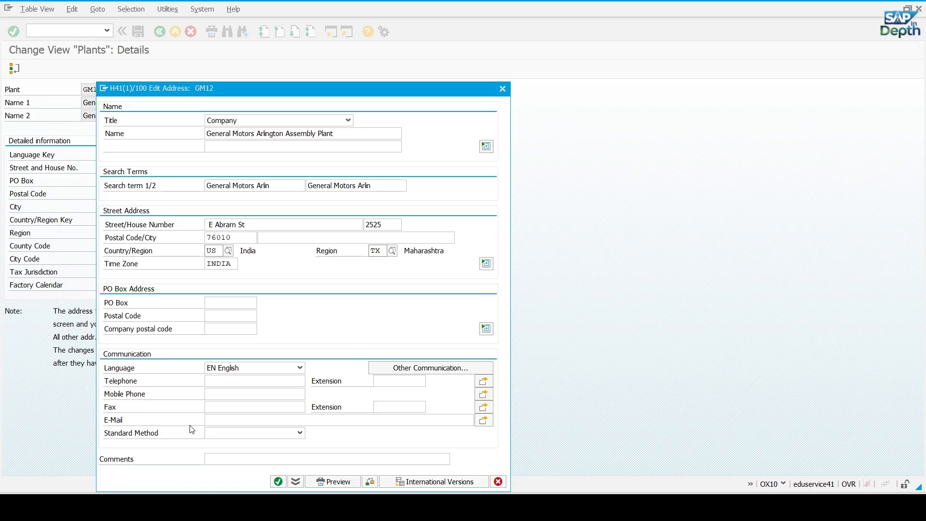
Fill in the plant's e-mail address in the communication data of GM12
click(226, 421)
key(BackSpace)
key(BackSpace)
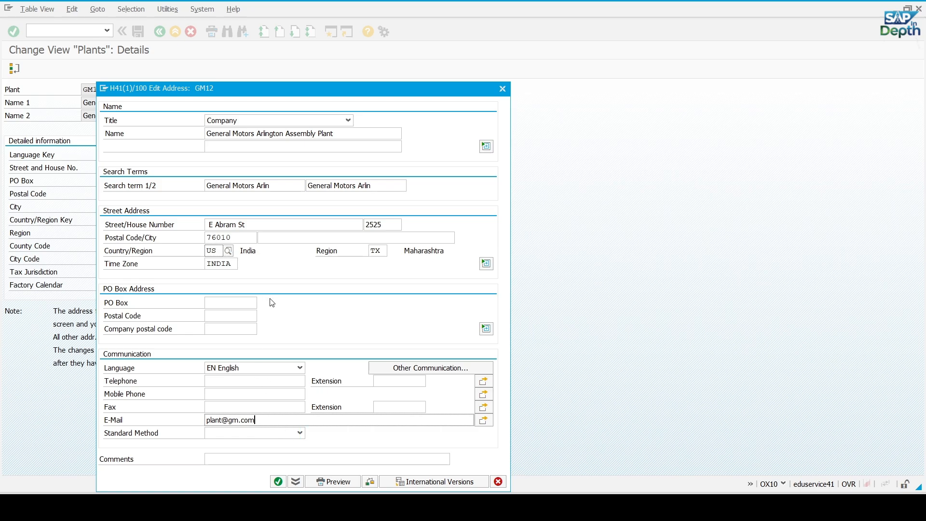
Set plant GM12's time zone to CST, Central Time (Dallas), from the list of possible values
click(233, 265)
key(Return)
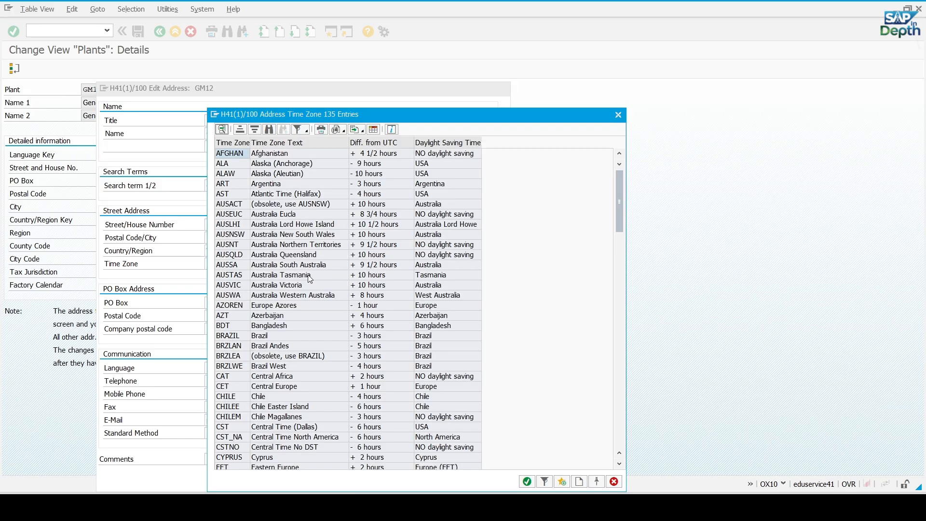
scroll(297, 235, down, 5)
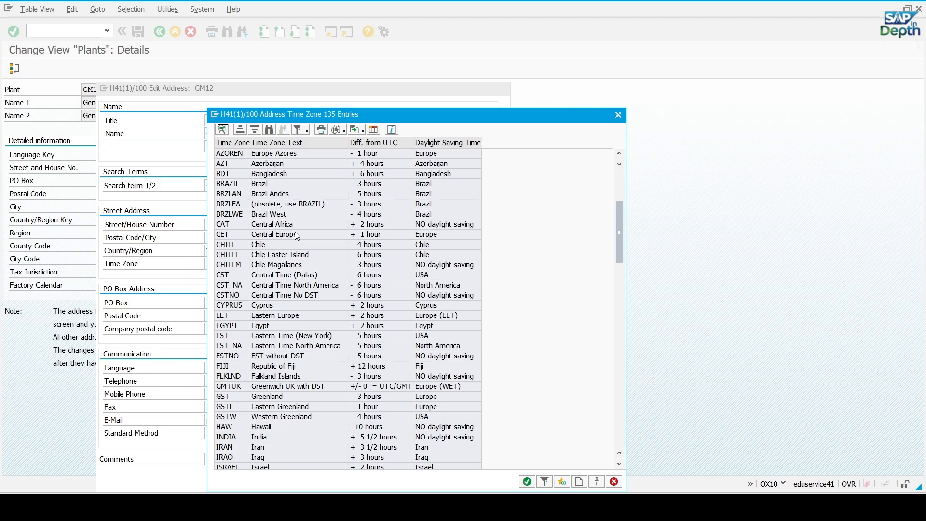
double_click(276, 279)
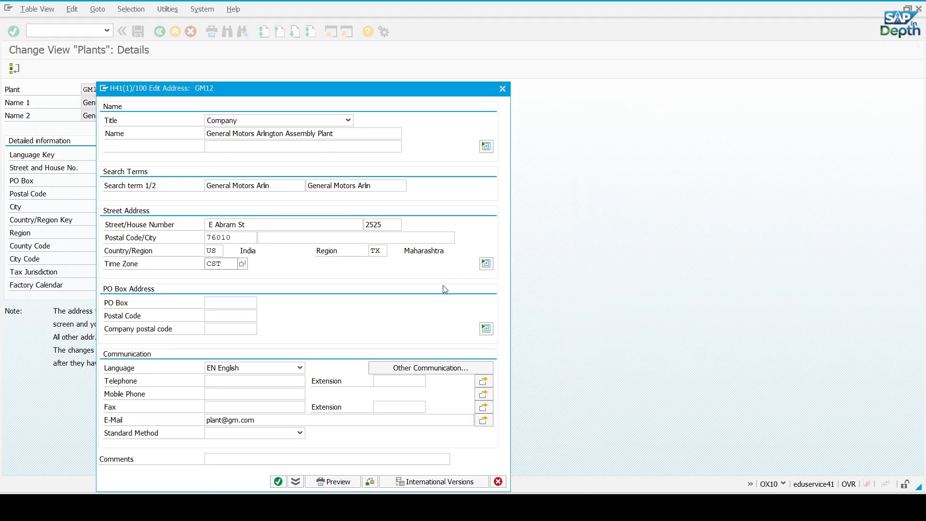
Check plant GM12's address, accept the name length warning, confirm the address and save the plant
click(370, 482)
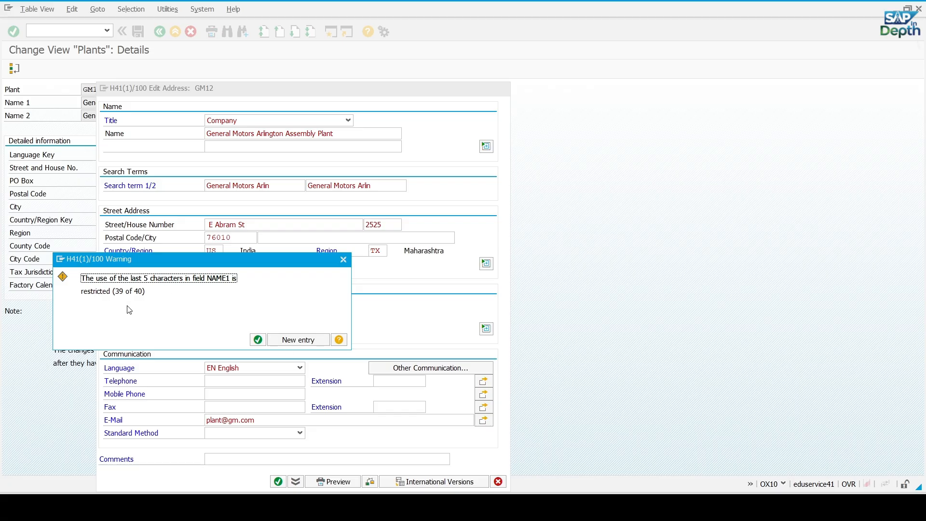
click(256, 340)
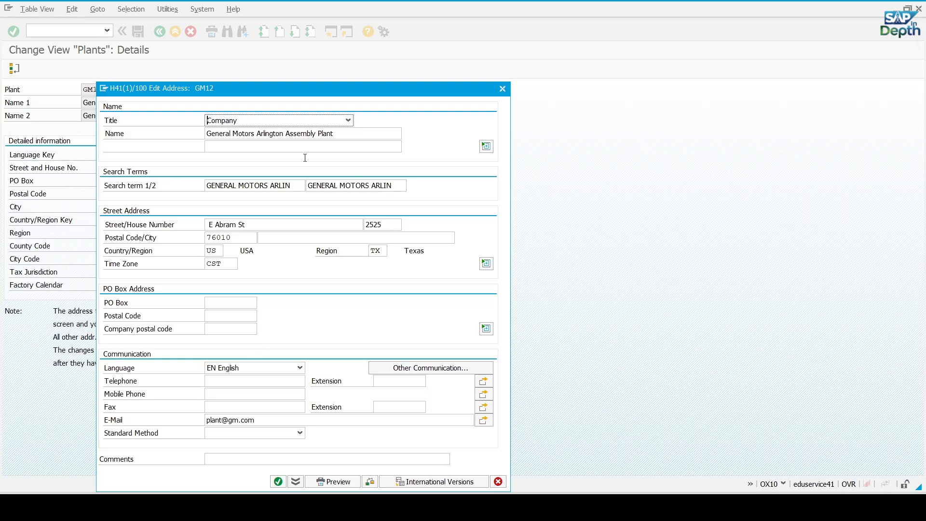
drag(292, 88, 378, 68)
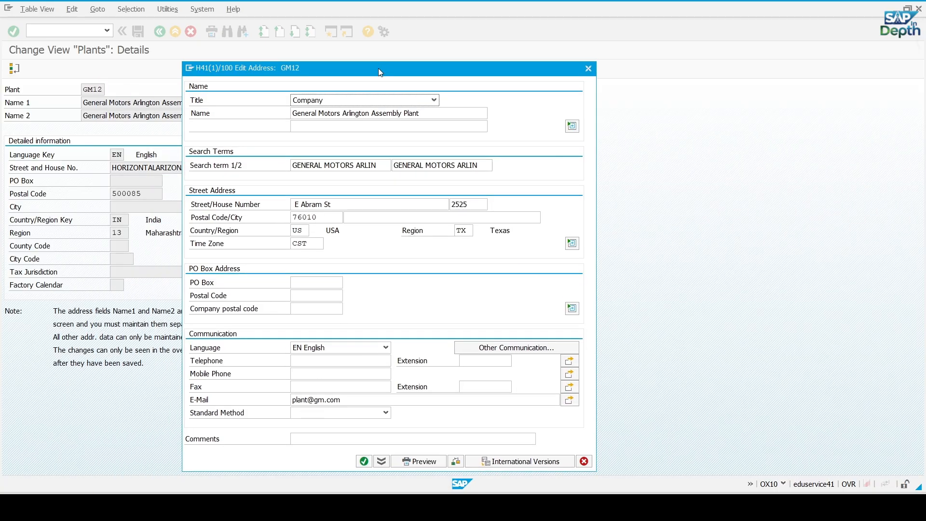
click(364, 463)
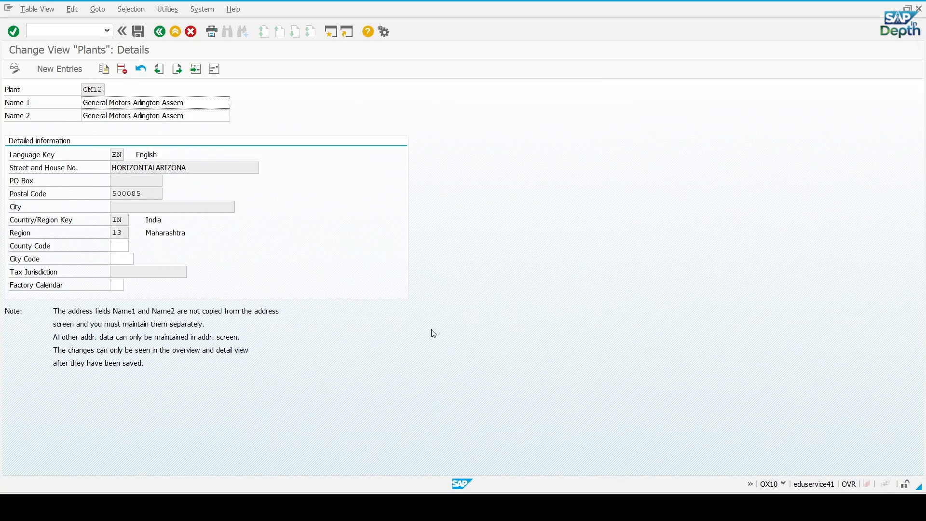
click(138, 32)
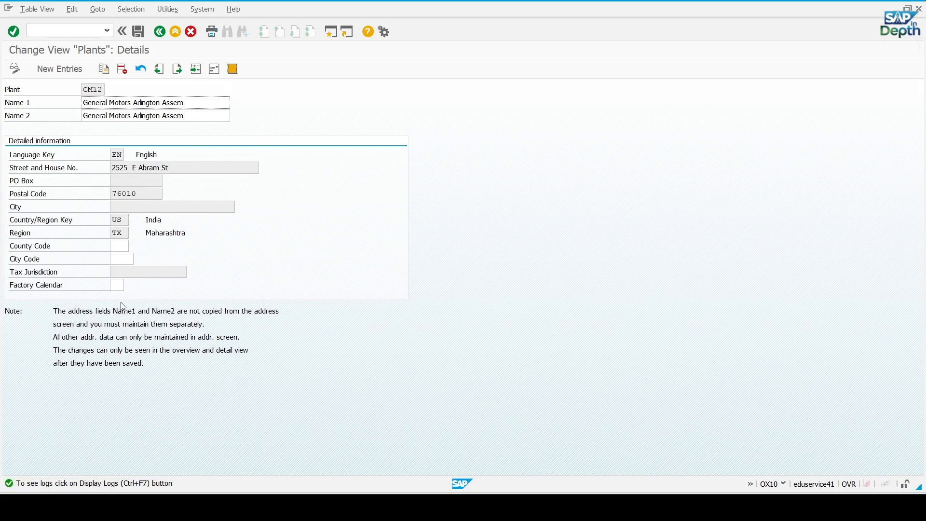
Set plant GM12's factory calendar to US (USA) and save the plant
click(120, 286)
click(129, 286)
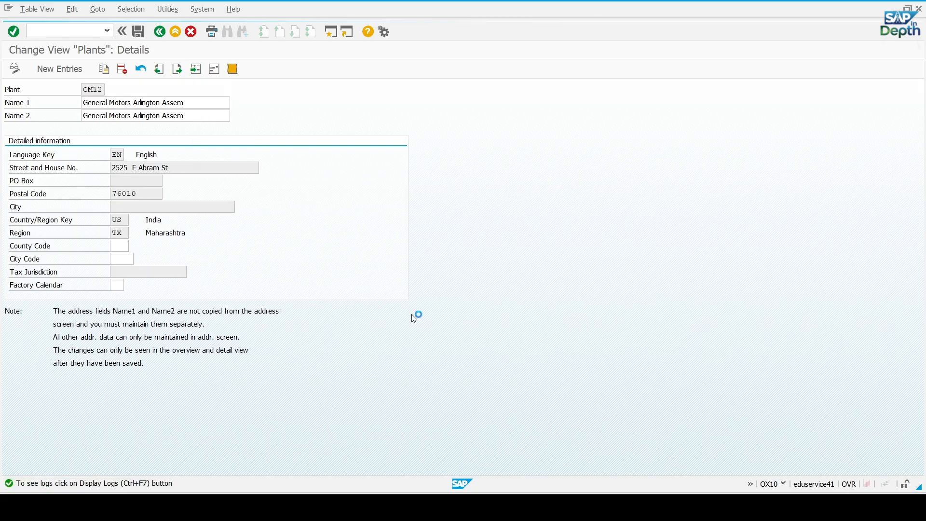
scroll(241, 285, down, 5)
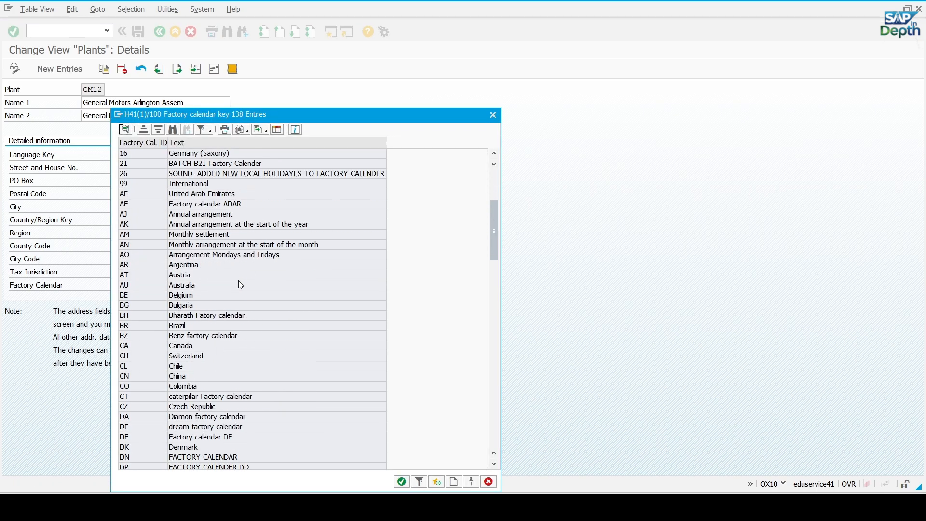
scroll(241, 285, down, 7)
scroll(241, 285, down, 7)
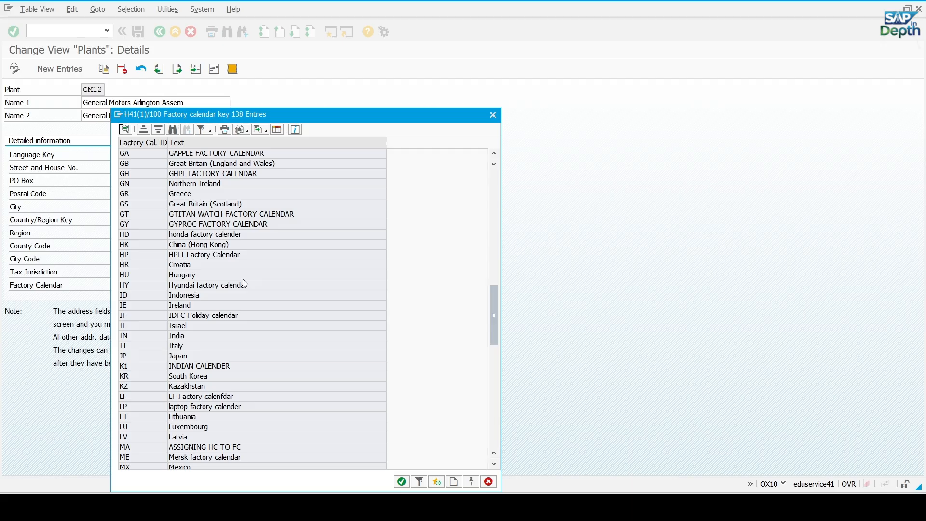
scroll(245, 283, down, 8)
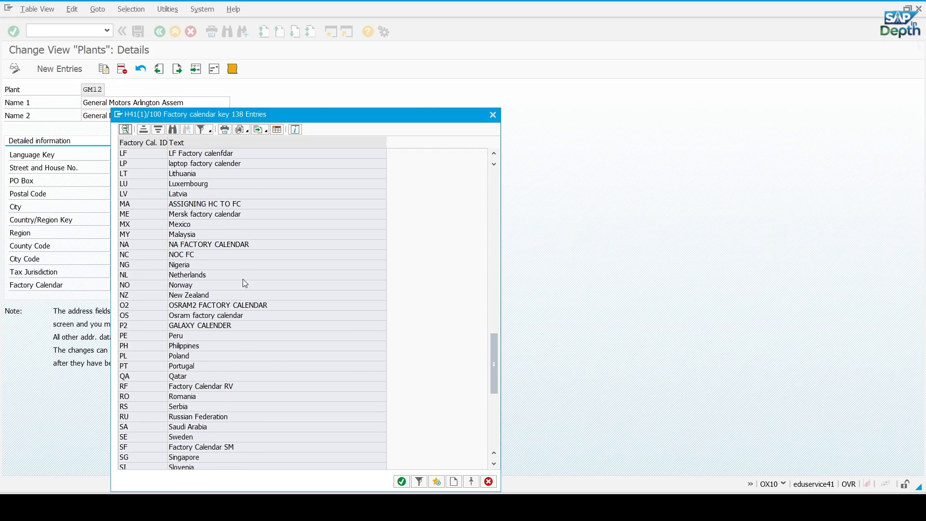
scroll(244, 284, down, 1)
scroll(213, 363, down, 4)
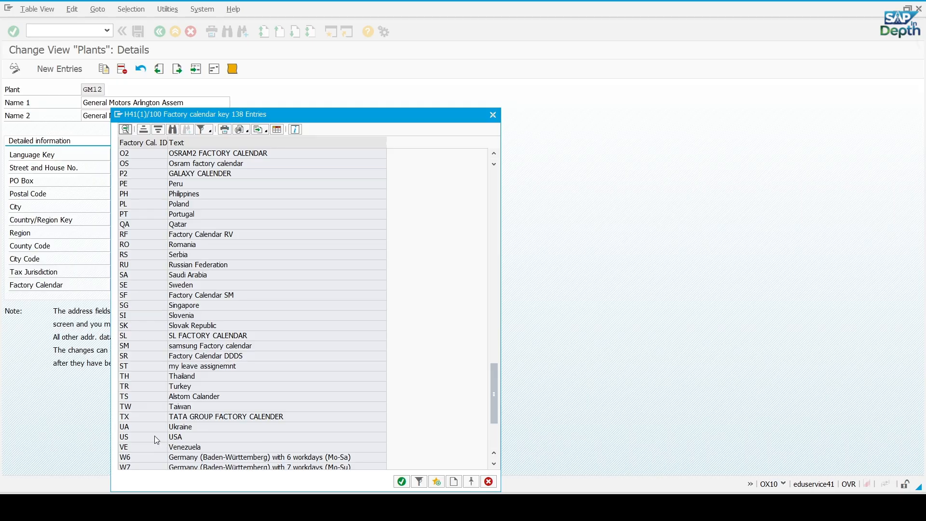
double_click(155, 435)
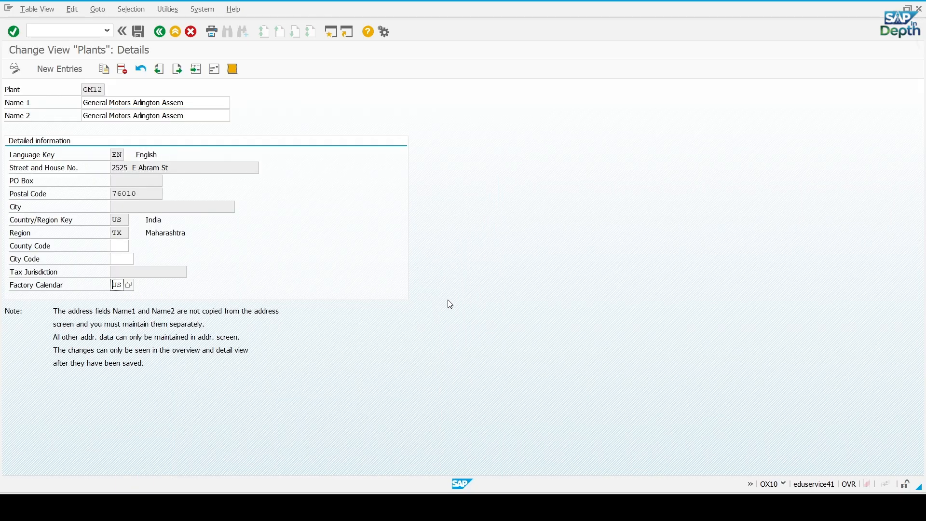
key(Return)
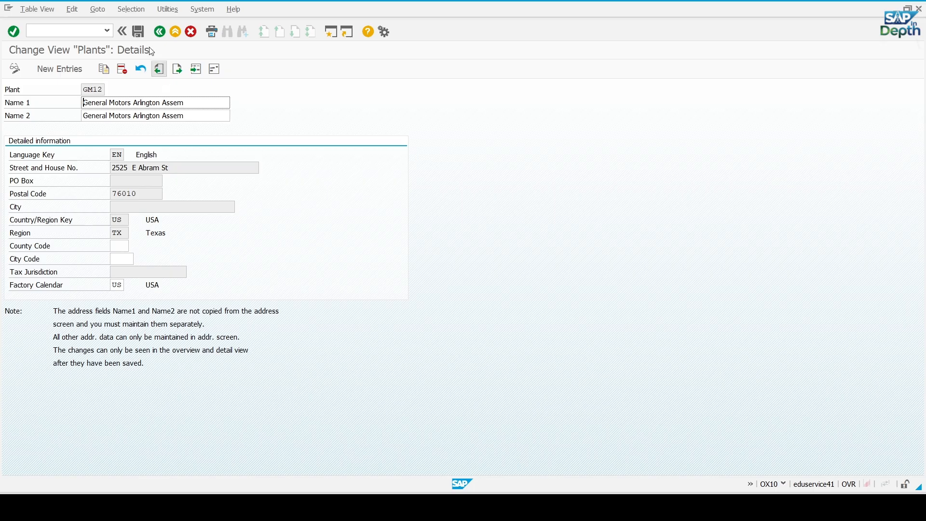
click(138, 31)
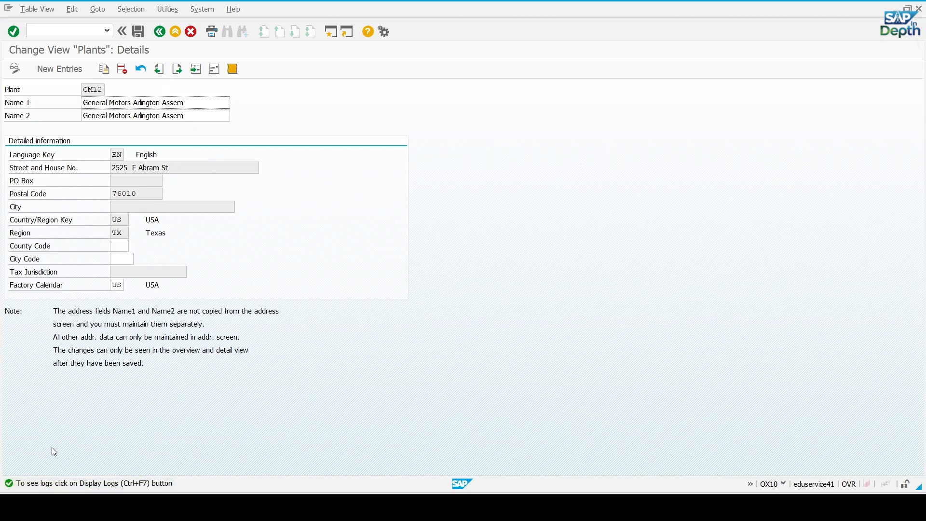
Leave the plants maintenance back to SAP Easy Access and restart transaction OX10
click(160, 31)
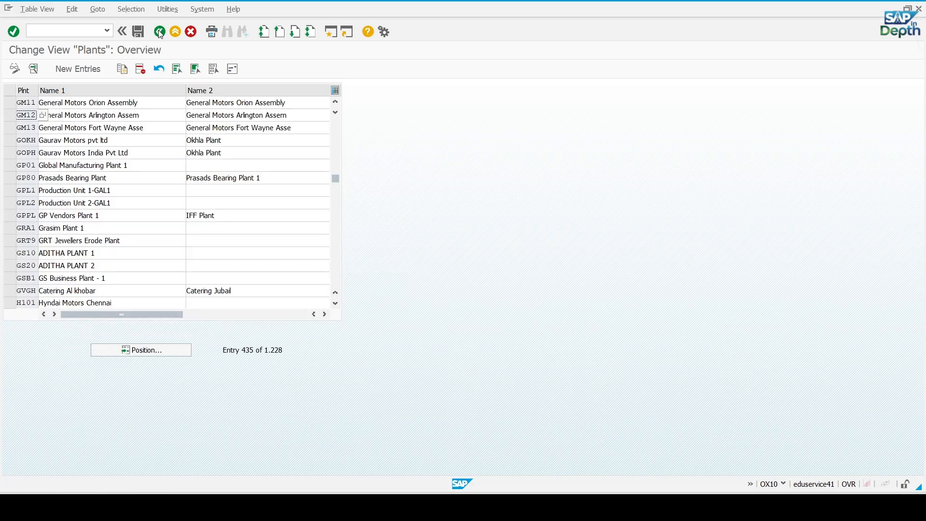
click(160, 32)
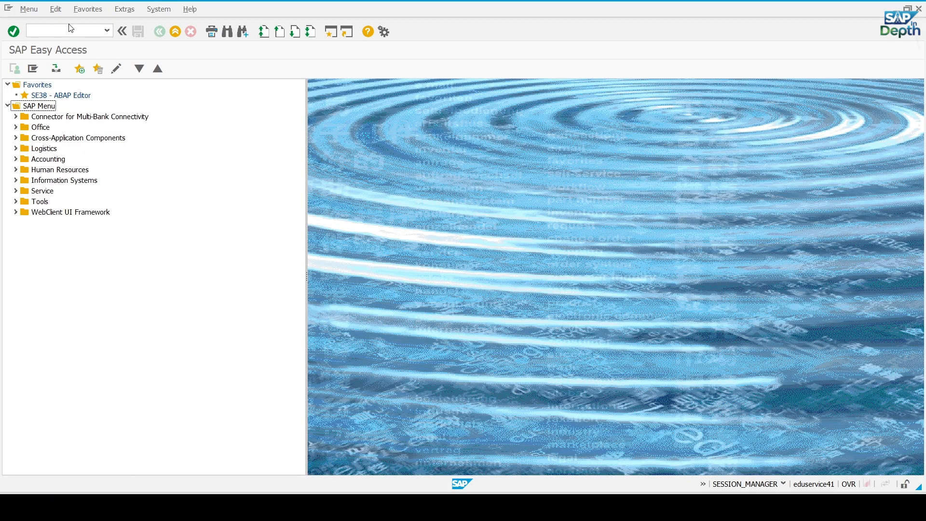
click(59, 36)
text(ox10)
key(Return)
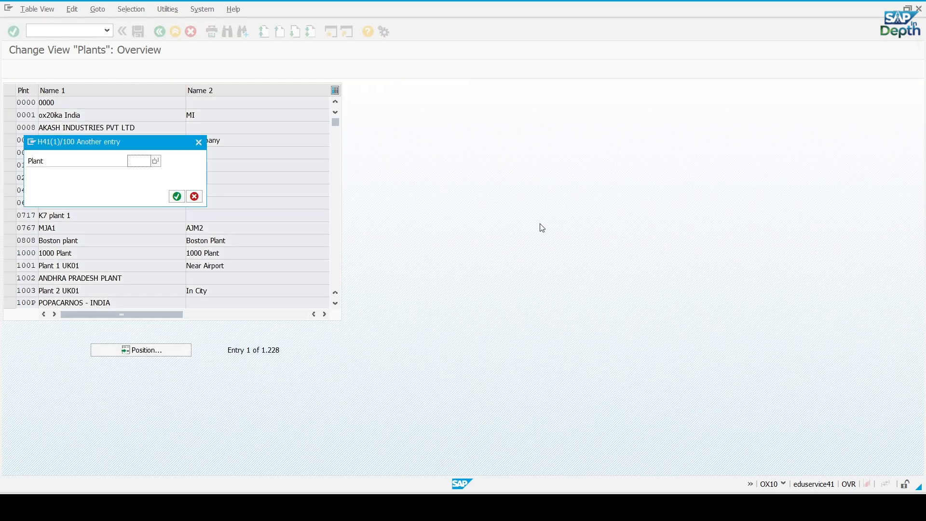
Position the plants list at GM13, open that plant's details and bring up its address for editing
text(gm)
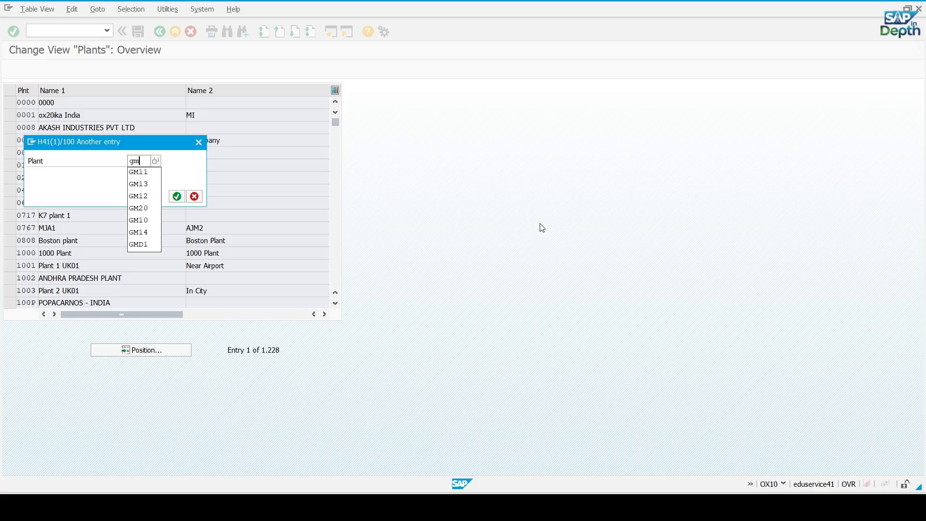
text(13)
key(Return)
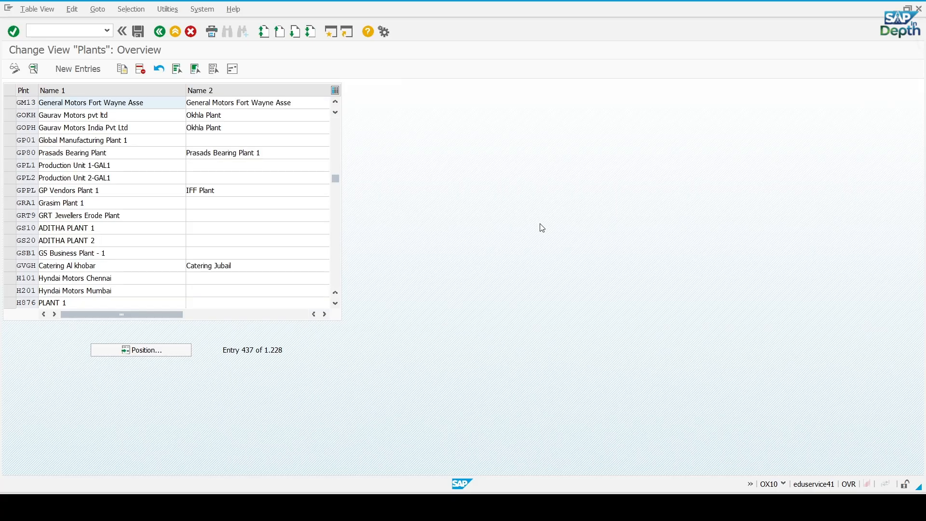
double_click(27, 104)
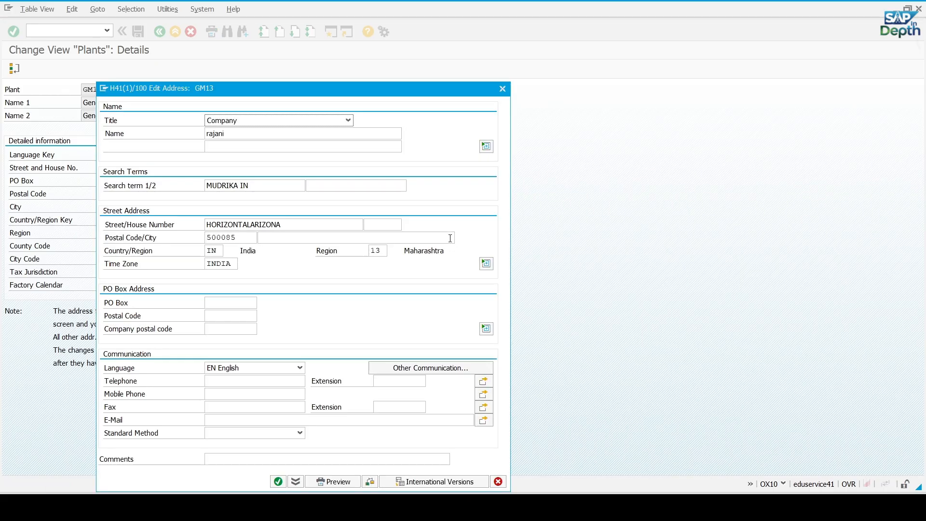
Copy GM13's name, General Motors Fort Wayne Assembly Plant, from the Excel list into the address name and both search terms
key(alt+Tab)
click(116, 219)
click(116, 218)
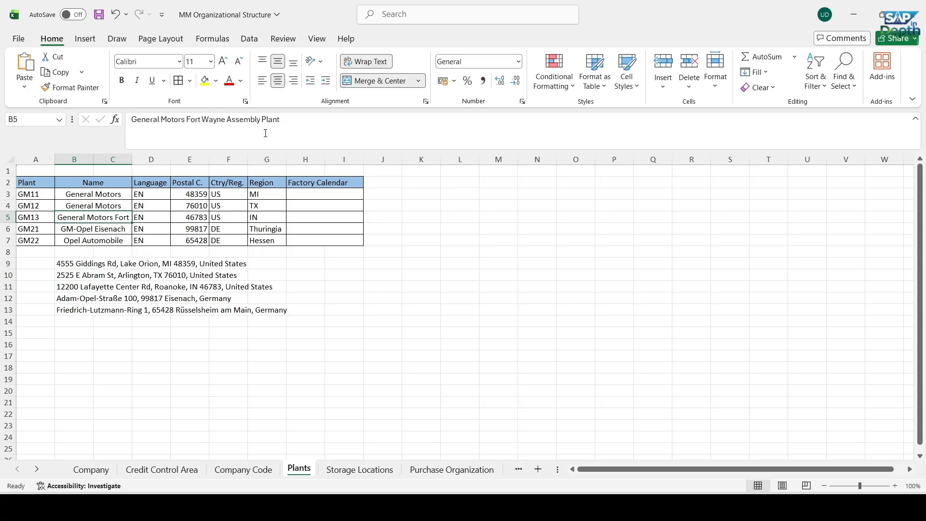
drag(292, 121, 130, 121)
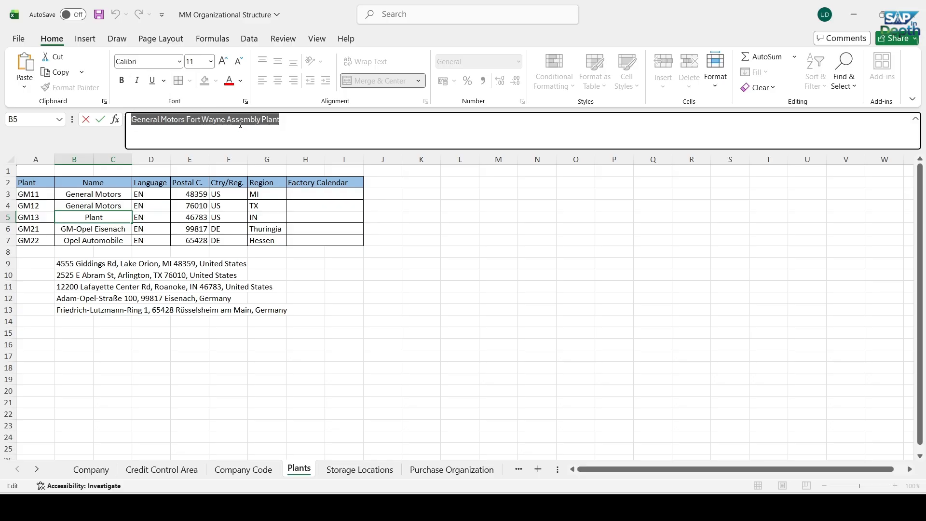
key(ctrl+c)
key(alt+Tab)
drag(231, 132, 169, 135)
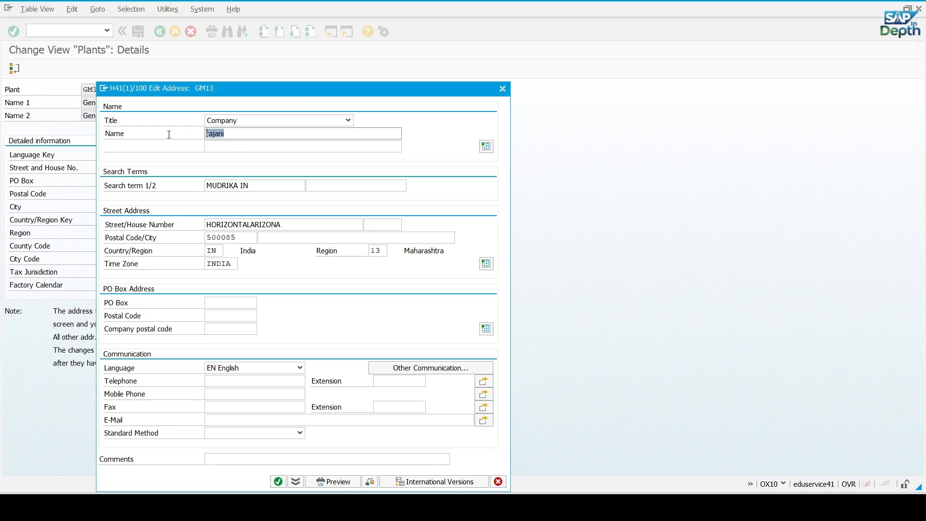
key(ctrl+v)
drag(253, 187, 165, 194)
key(ctrl+v)
drag(374, 186, 314, 186)
key(ctrl+v)
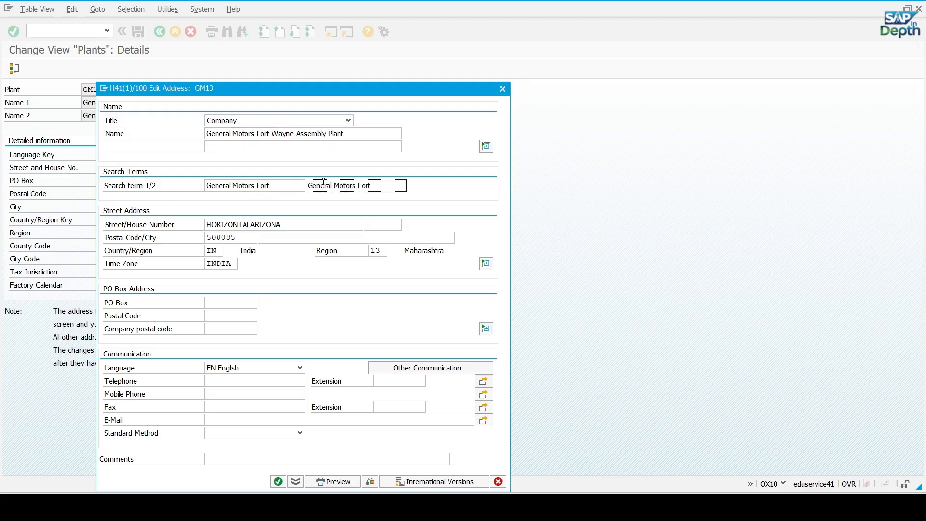
Fill in GM13's street from the Excel address in cell B11 and enter its house number
key(alt+Tab)
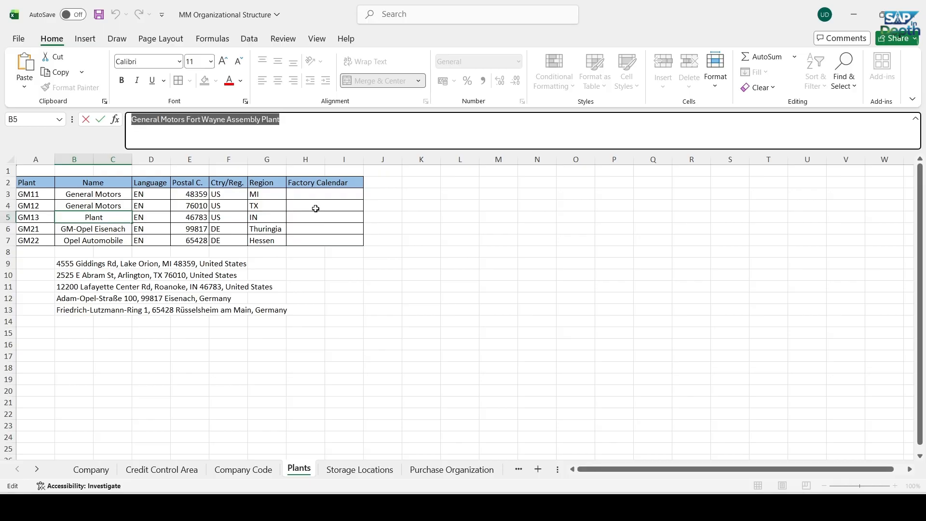
key(alt+Tab)
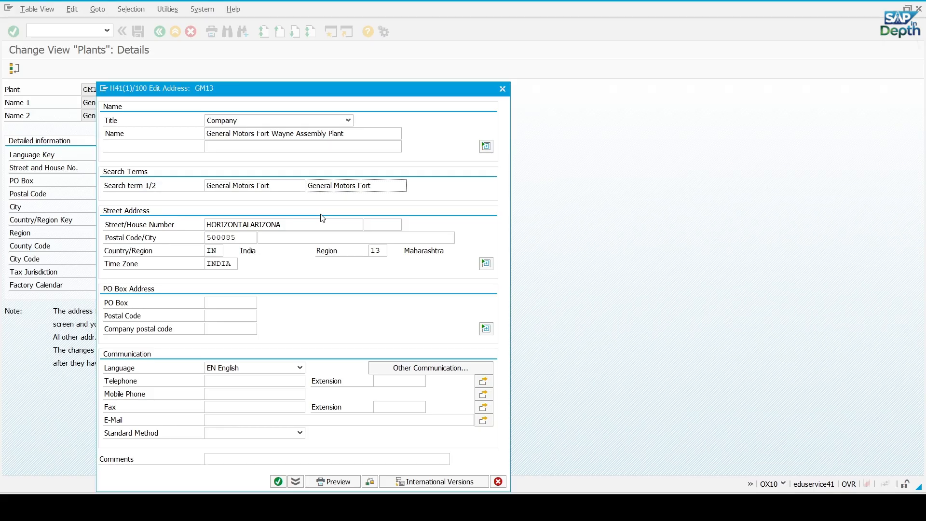
key(alt+Tab)
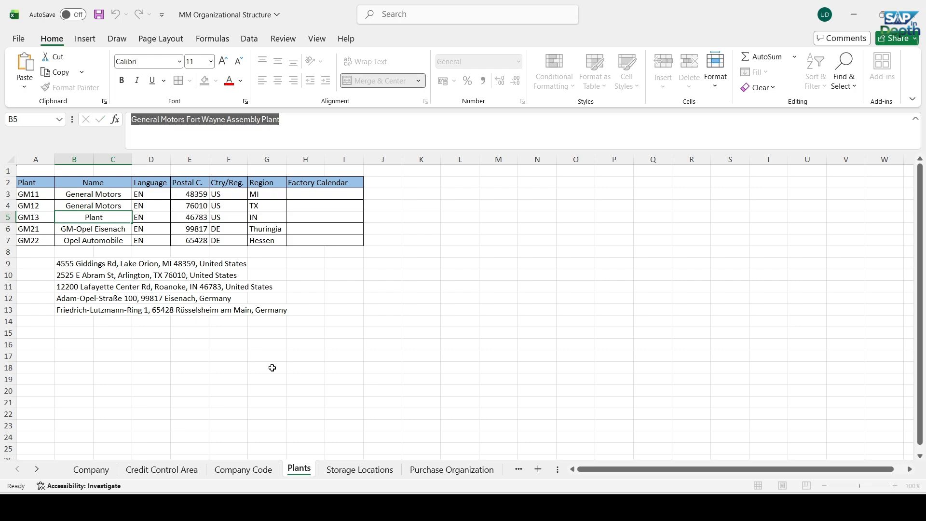
click(269, 362)
click(75, 288)
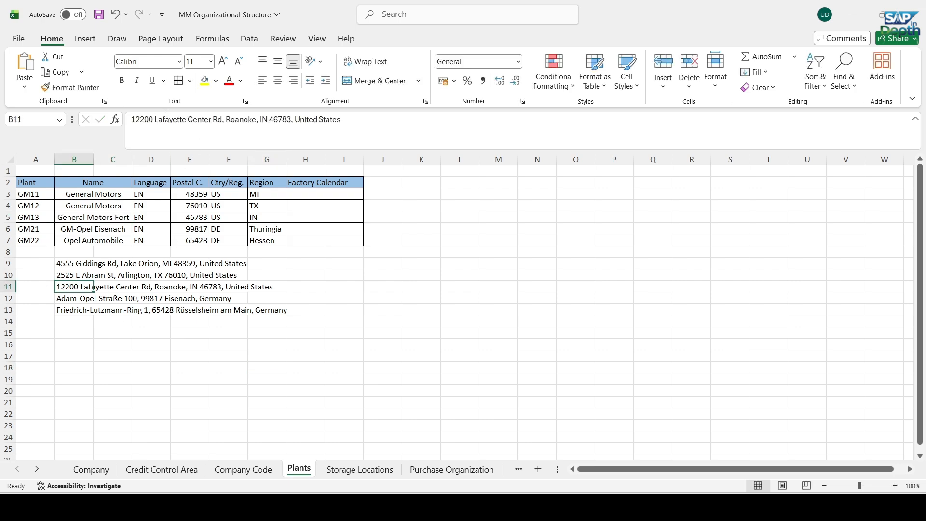
drag(155, 119, 223, 119)
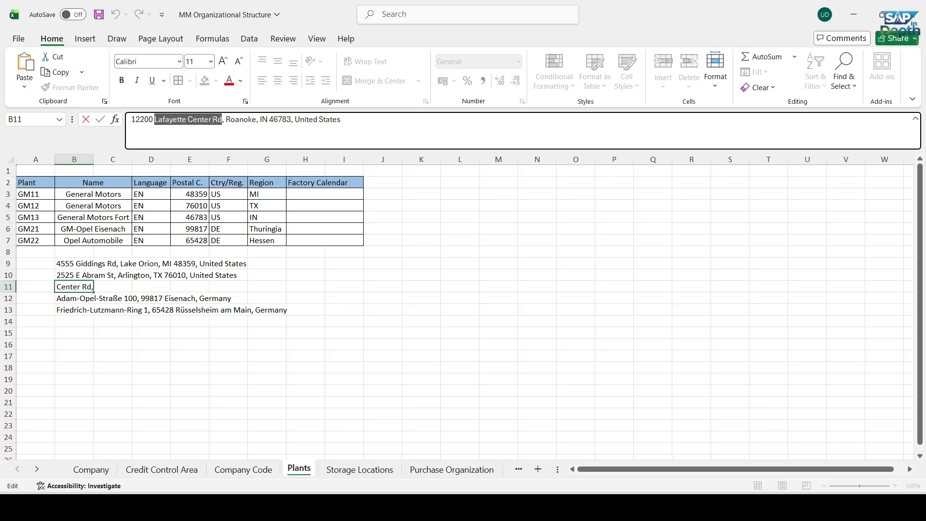
key(alt+Tab)
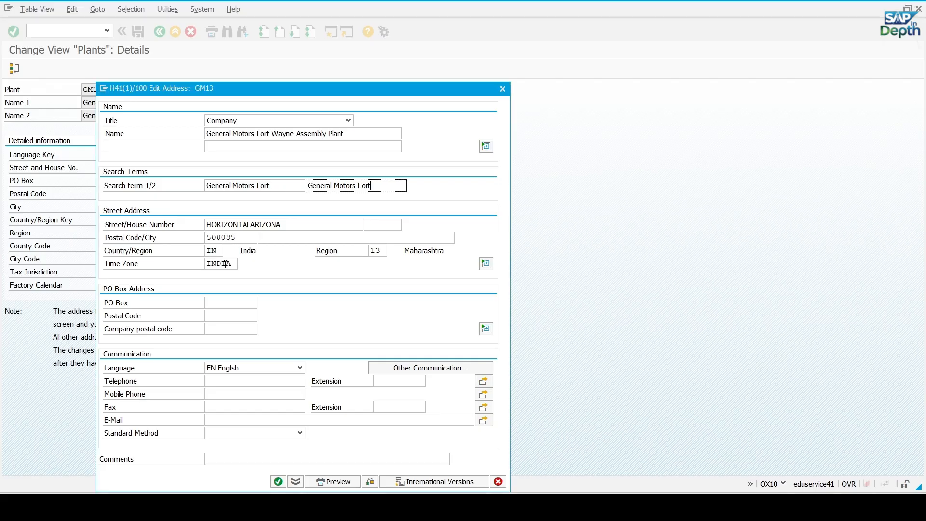
drag(280, 224, 205, 224)
key(ctrl+v)
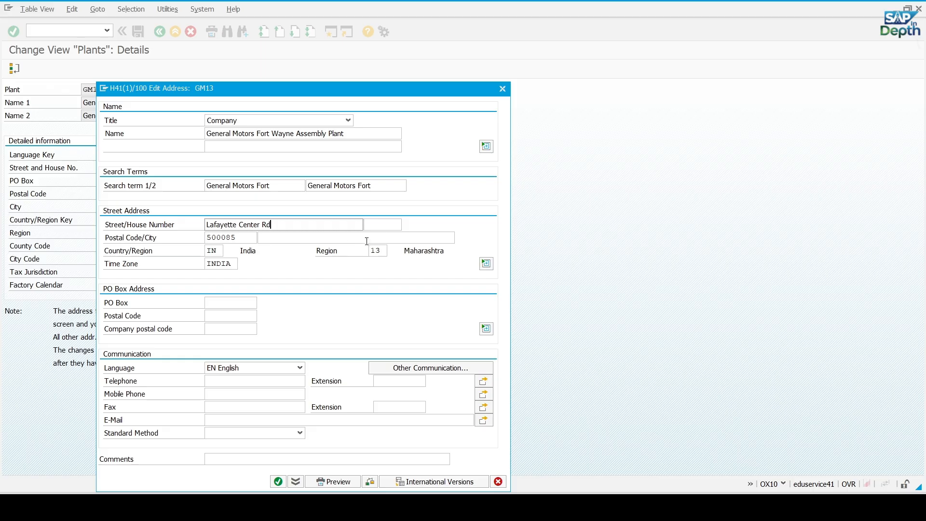
click(381, 223)
text(12200)
Copy the postal code and the city from the Excel address in B11 into GM13's street address
key(alt+Tab)
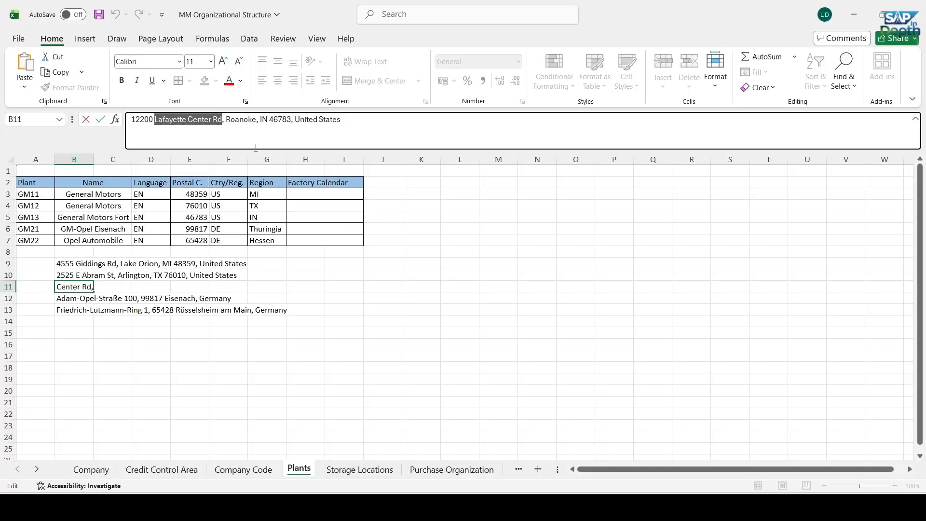
drag(270, 121, 292, 121)
key(alt+Tab)
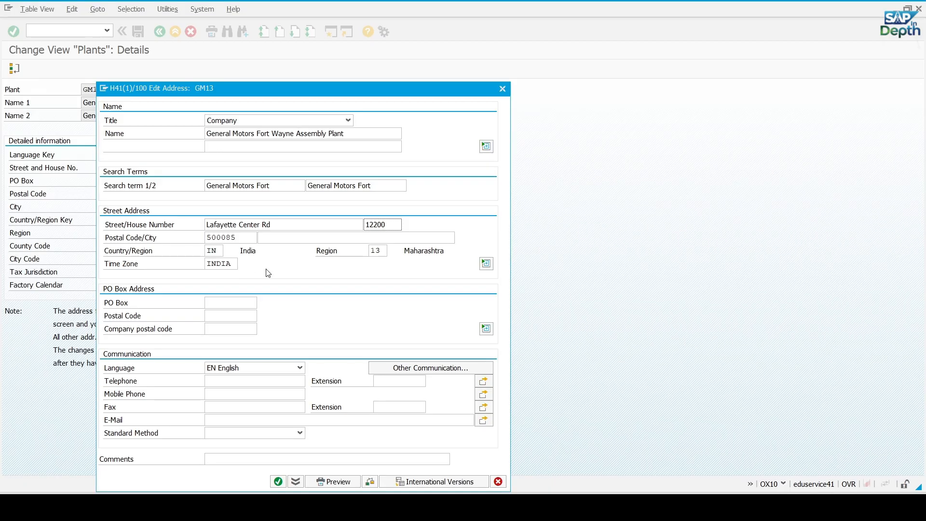
drag(238, 237, 176, 235)
key(ctrl+v)
key(alt+Tab)
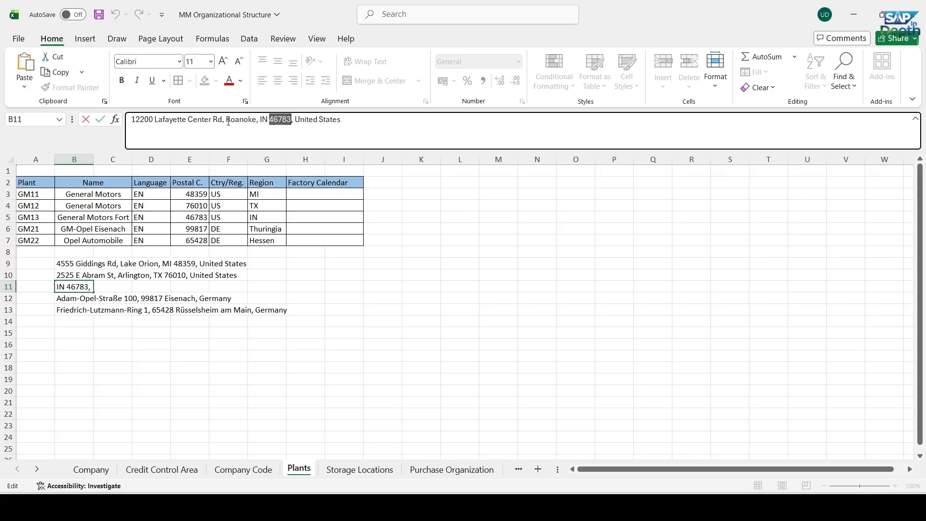
drag(227, 120, 256, 121)
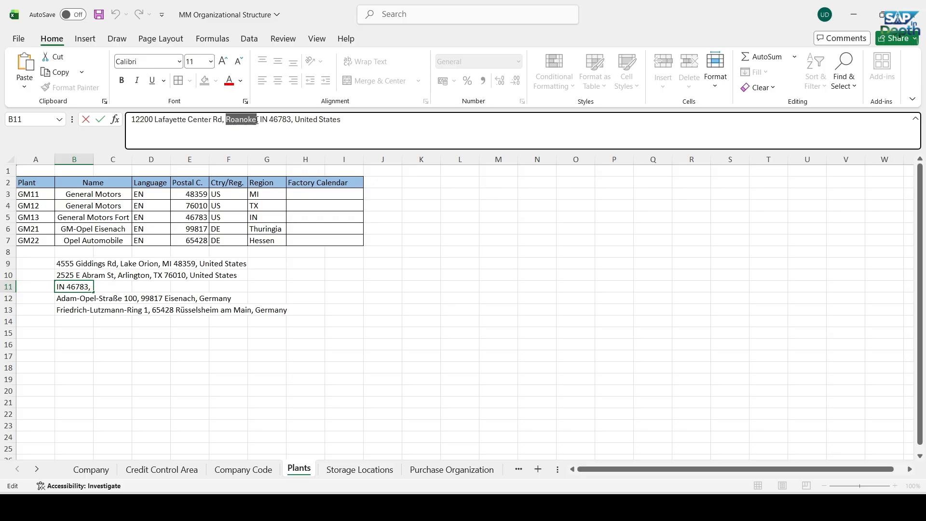
key(ctrl+c)
key(alt+Tab)
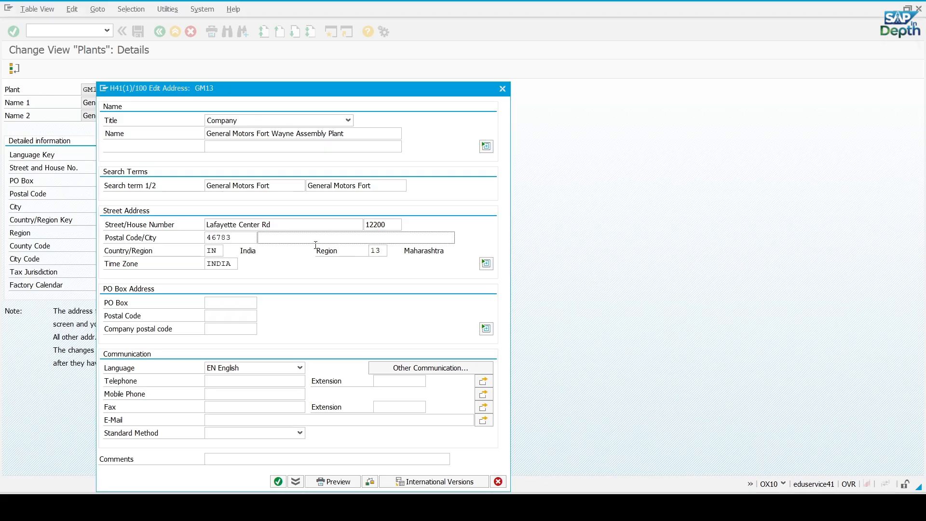
key(ctrl+v)
Set the country in GM13's address to US and the region to IN (Indiana)
key(Tab)
text(US)
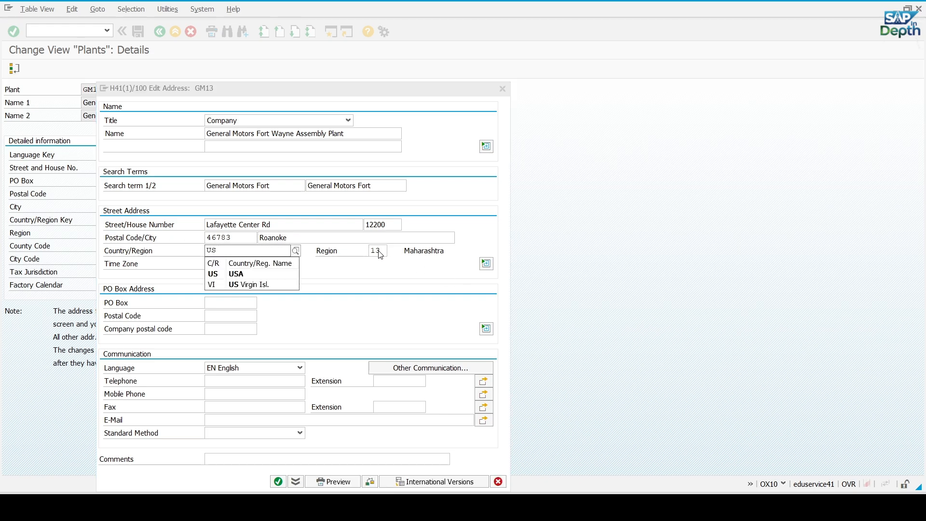
click(381, 251)
key(BackSpace)
key(BackSpace)
text(IN)
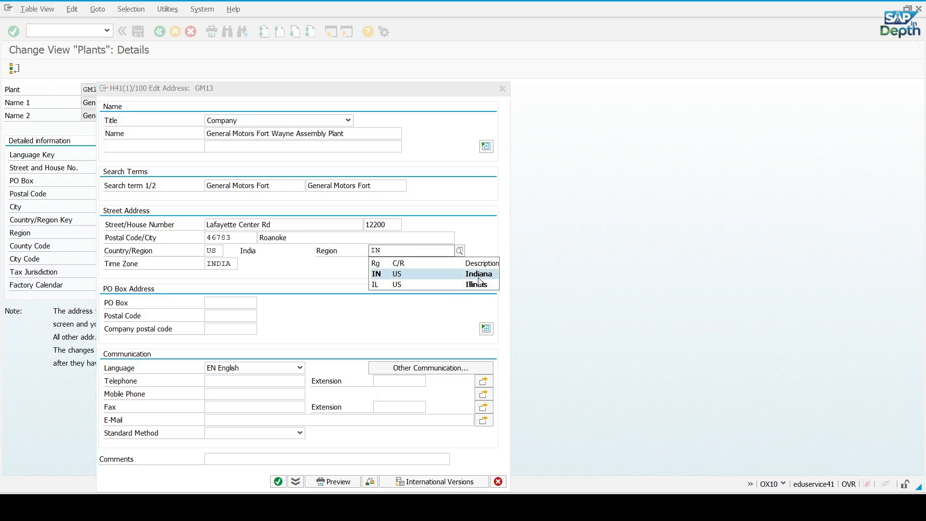
click(479, 278)
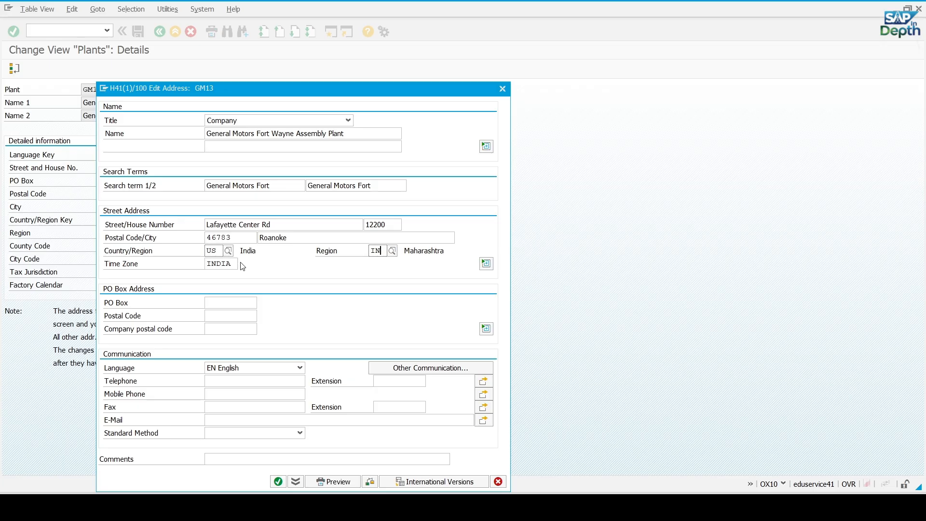
Enter the plant's e-mail address in GM13's communication data and confirm the address
click(218, 419)
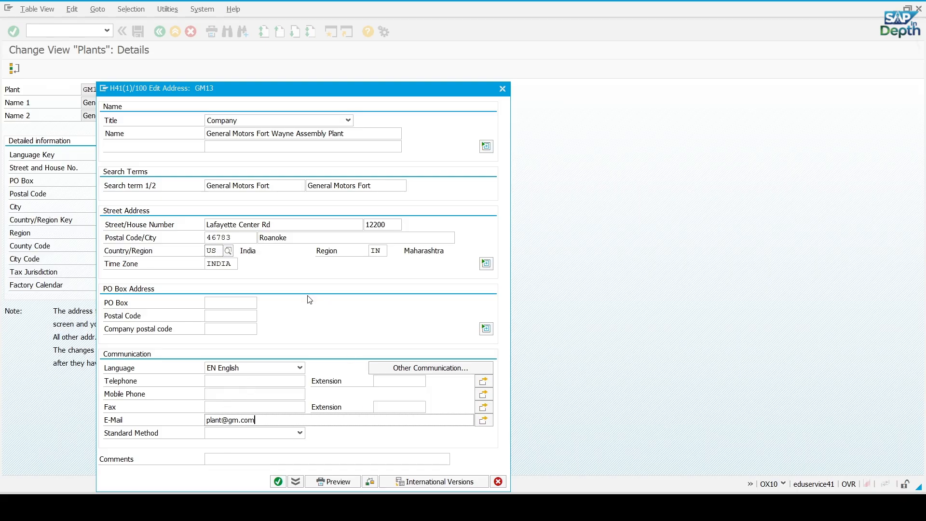
key(Return)
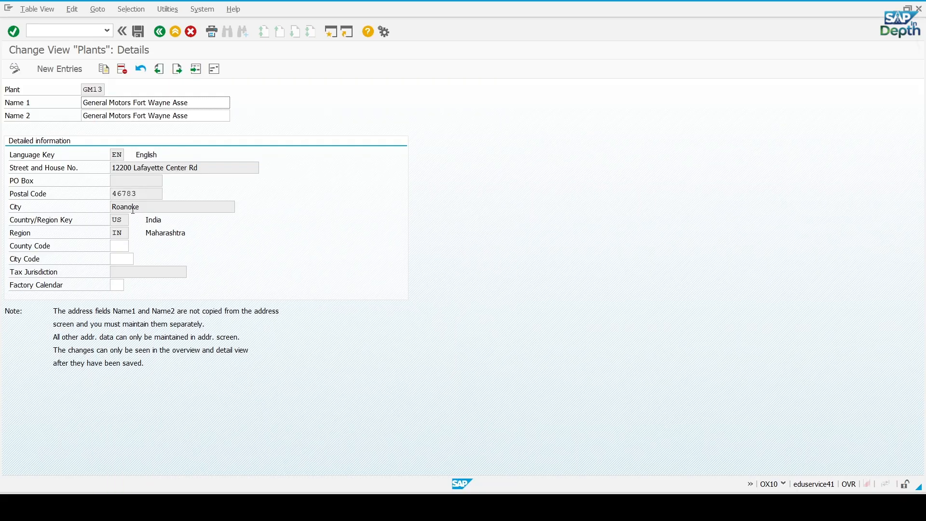
Set plant GM13's factory calendar to US and save the plant
click(117, 285)
text(us)
key(Return)
click(138, 32)
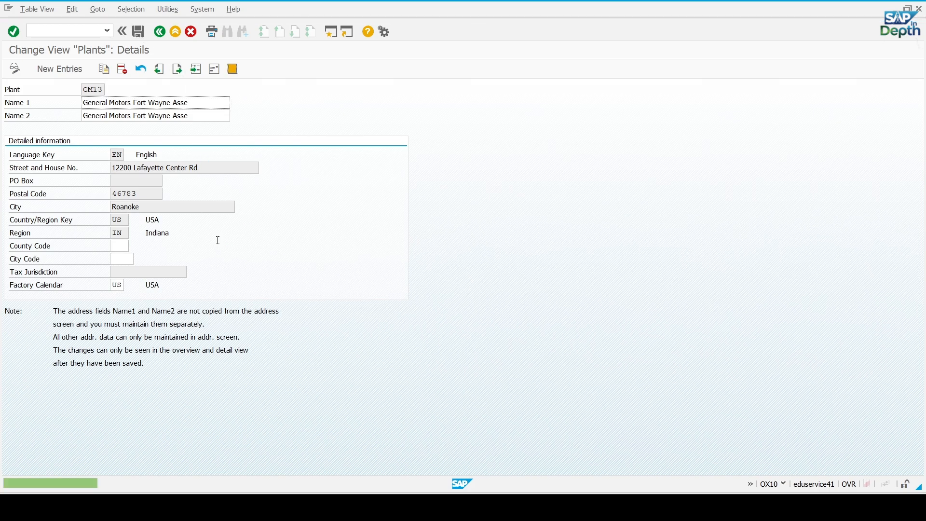
Leave the plants maintenance back to SAP Easy Access and switch to the Word document Defining MM Organizational Structure
click(161, 33)
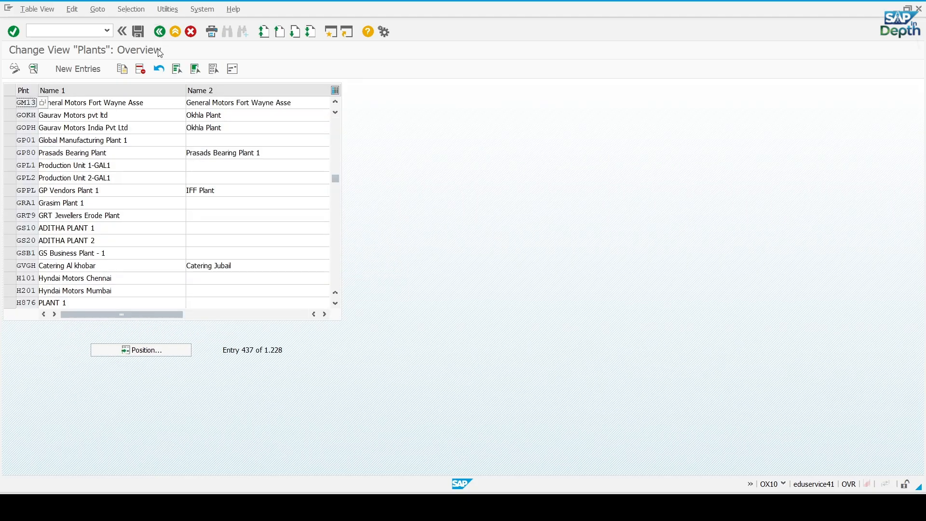
click(159, 34)
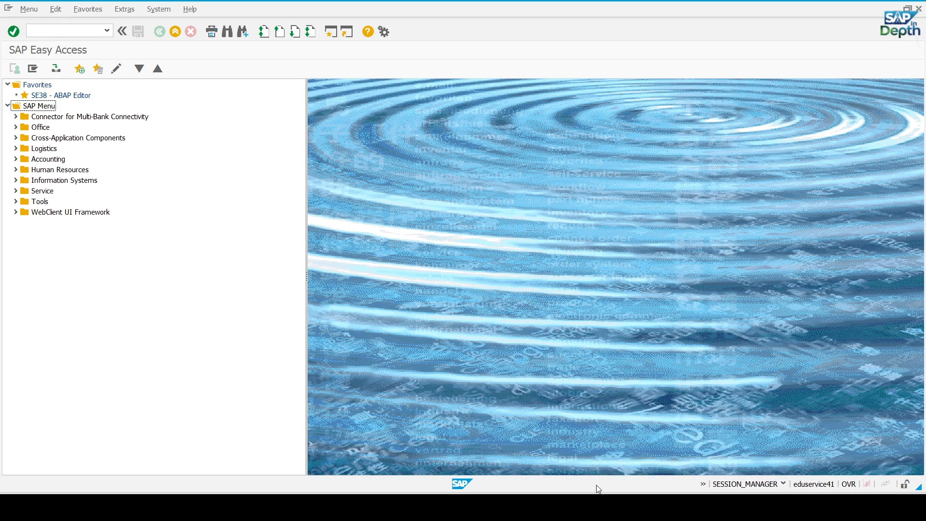
mouse_move(583, 505)
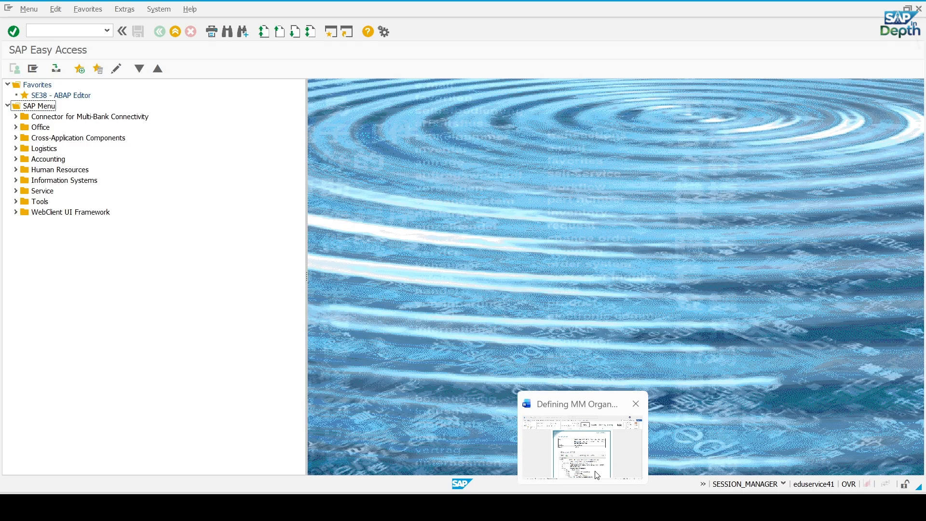
click(601, 479)
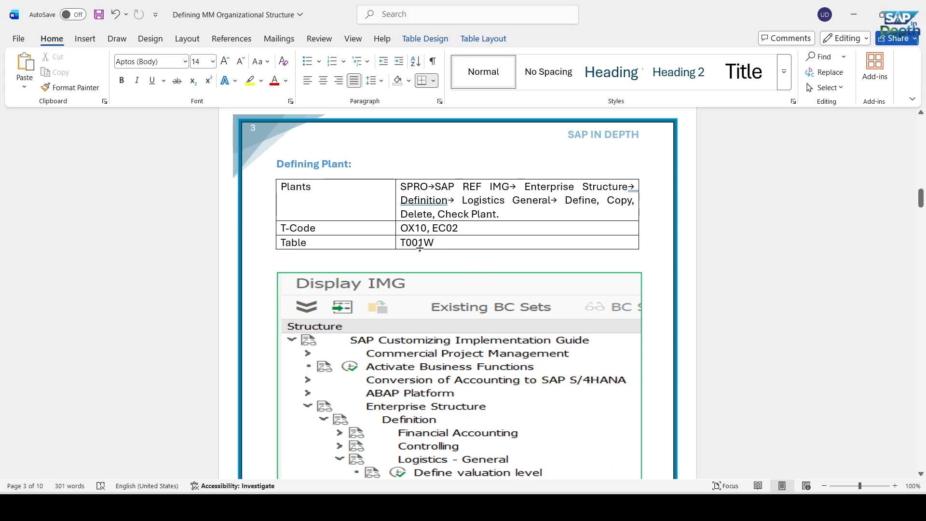
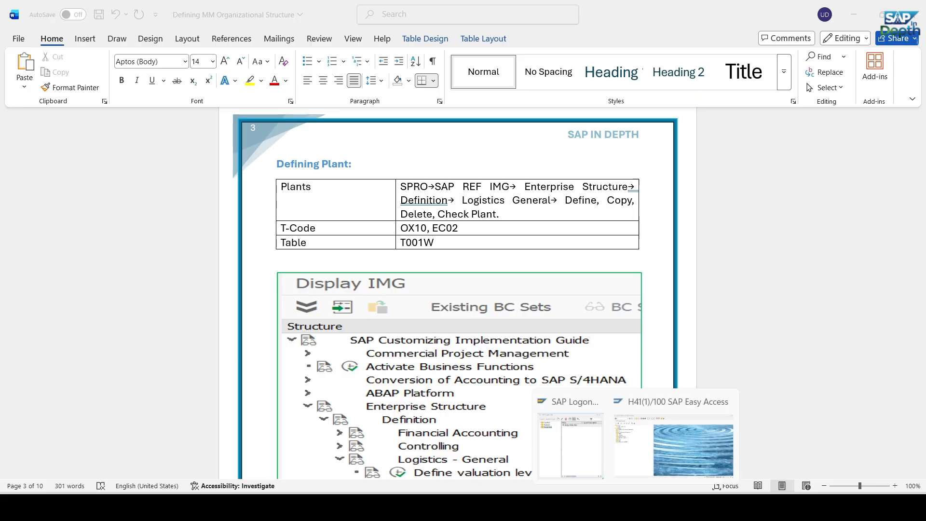
Switch to SAP Easy Access, open the General Table Display with SE16N and load table T001W
click(676, 463)
click(67, 31)
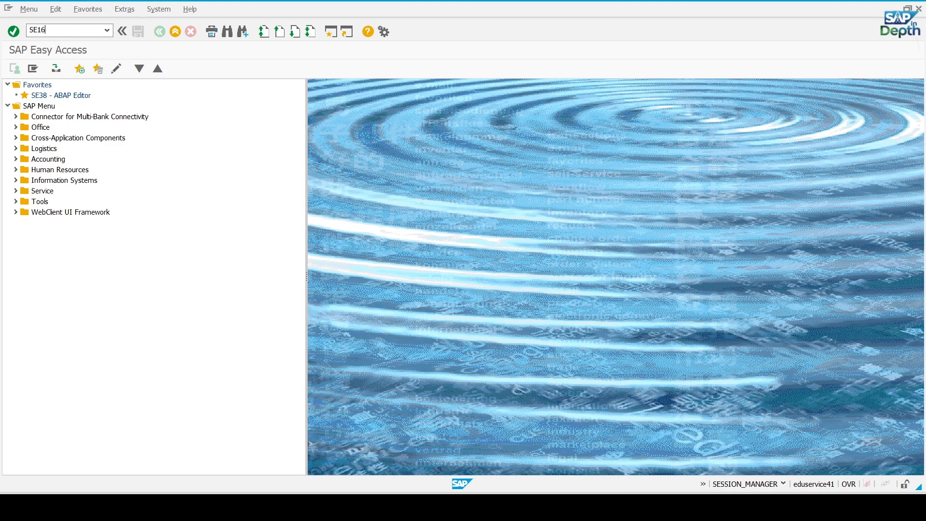
key(Return)
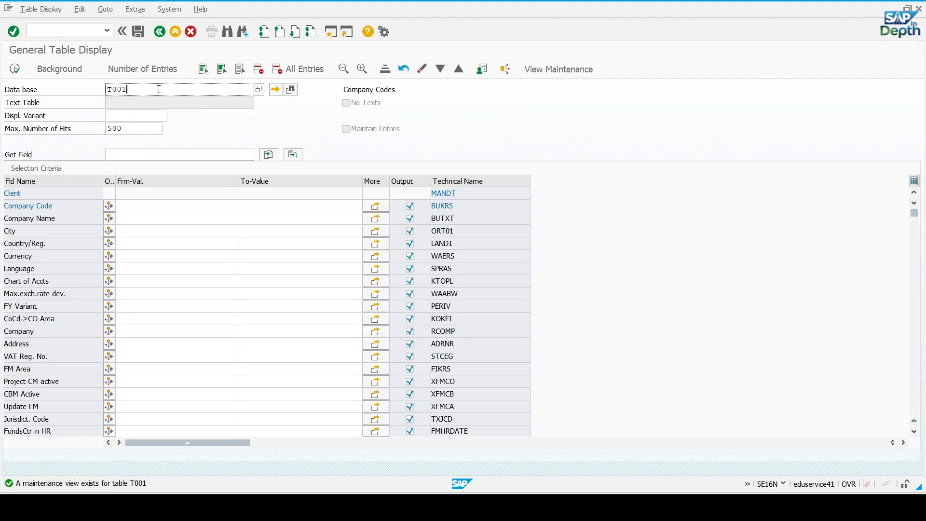
text(W)
key(Return)
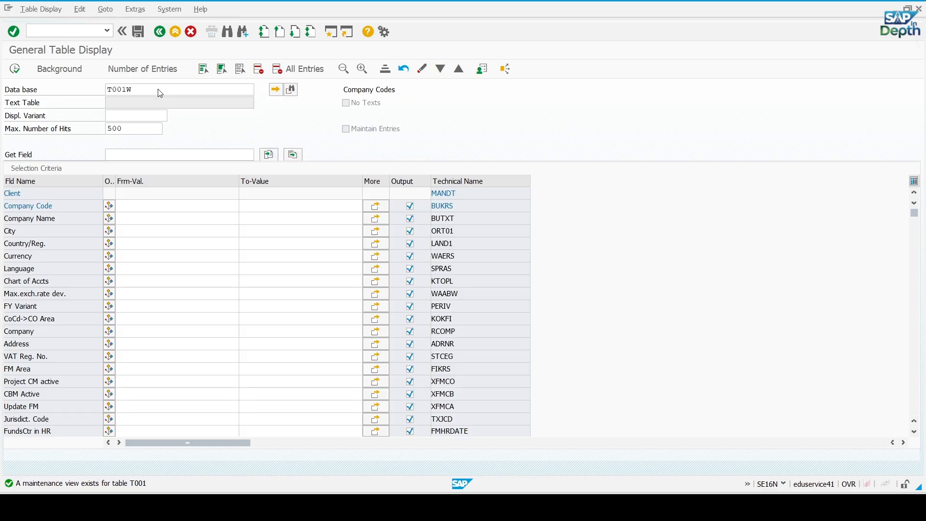
Restrict the T001W selection to plant GM11 and display the matching entries
click(134, 205)
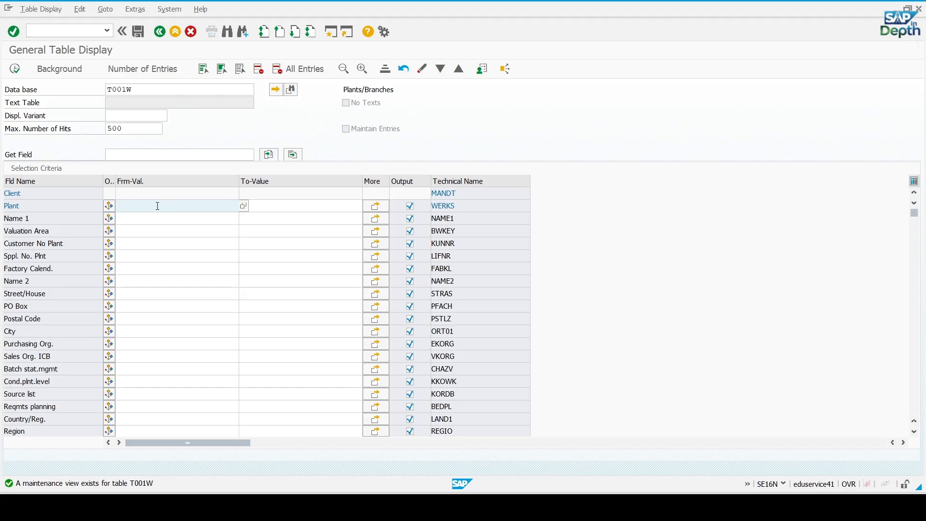
text(GM)
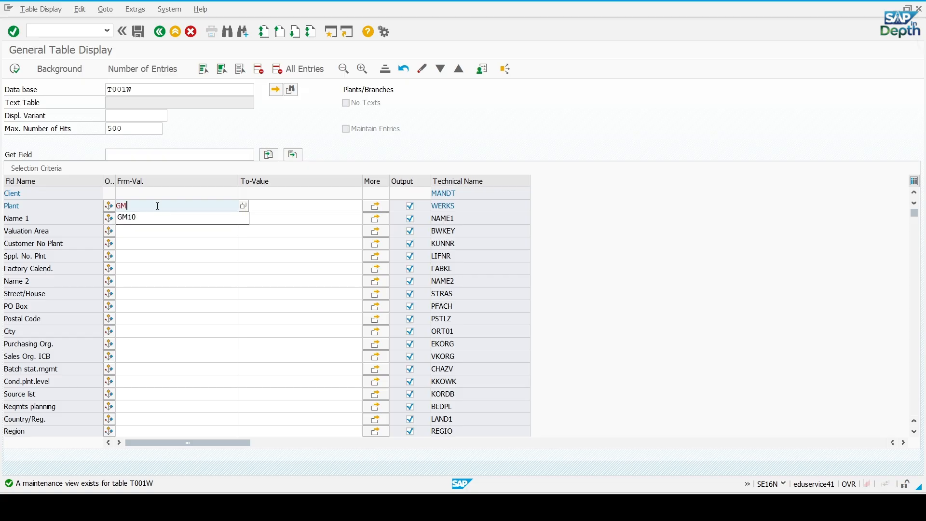
text(11)
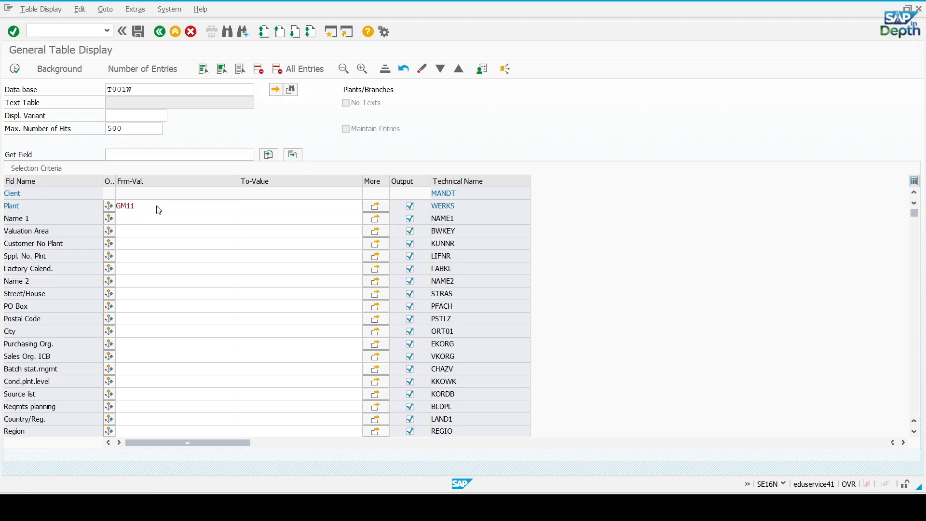
key(F8)
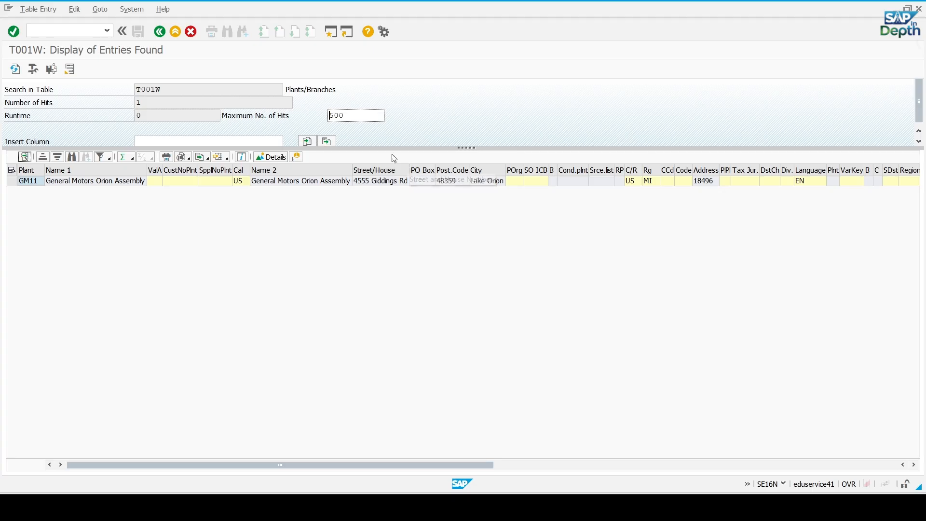
Return to the T001W selection criteria and clear the plant value
click(159, 31)
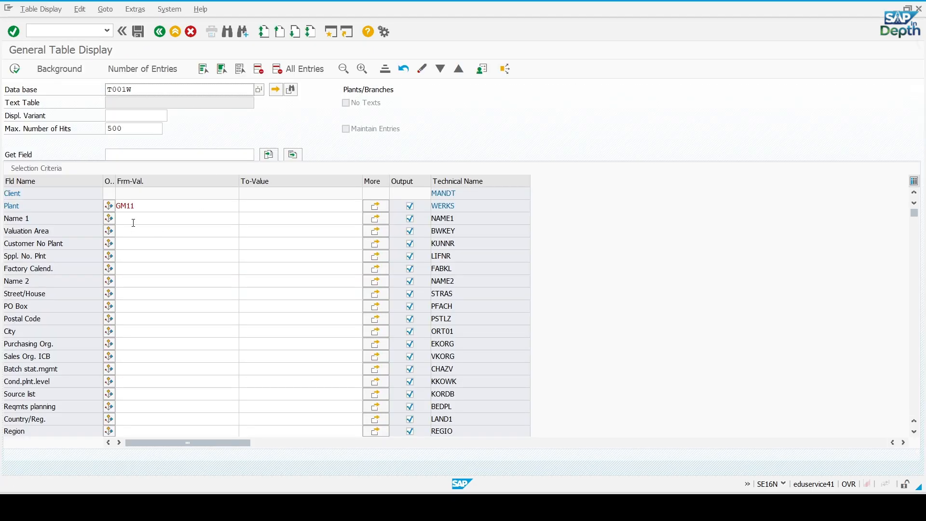
click(151, 206)
key(BackSpace)
key(BackSpace)
key(BackSpace)
key(BackSpace)
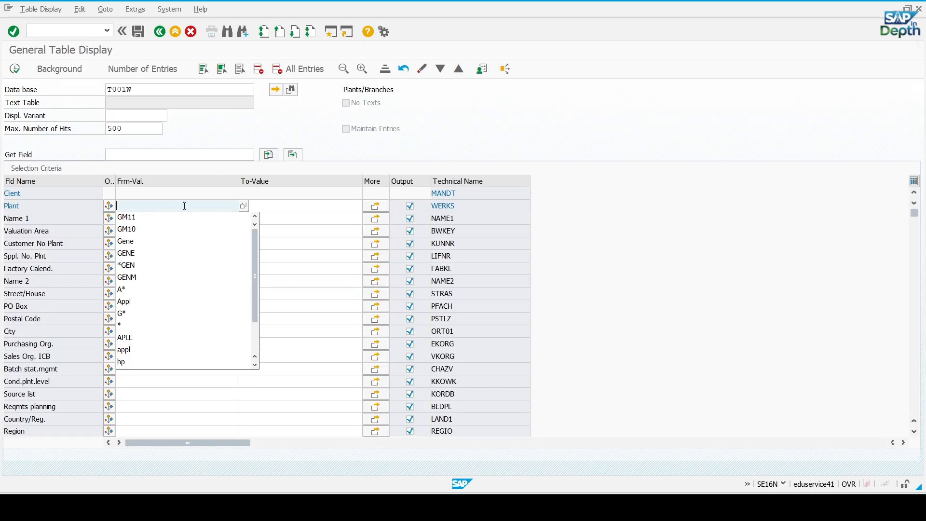
Enter plants GM11, GM12 and GM13 as multiple selection values for the Plant field and display their T001W entries
click(376, 206)
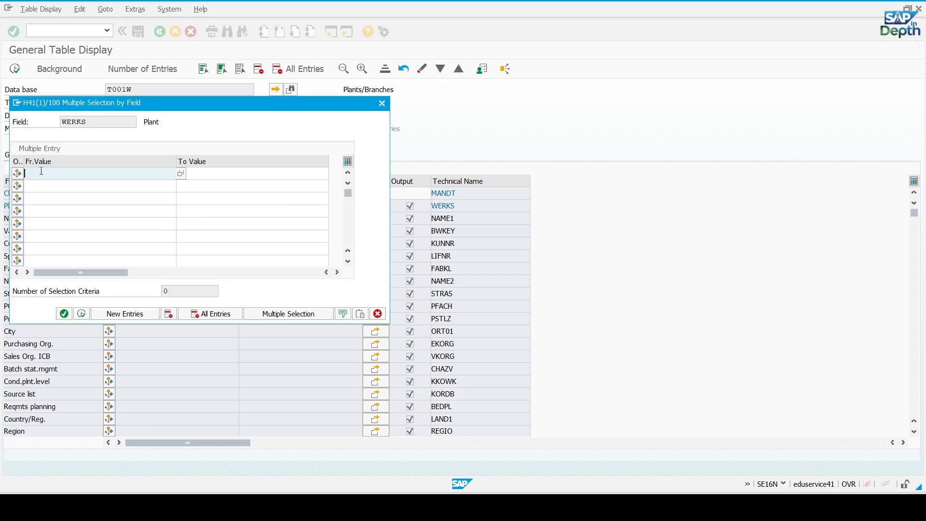
text(GM)
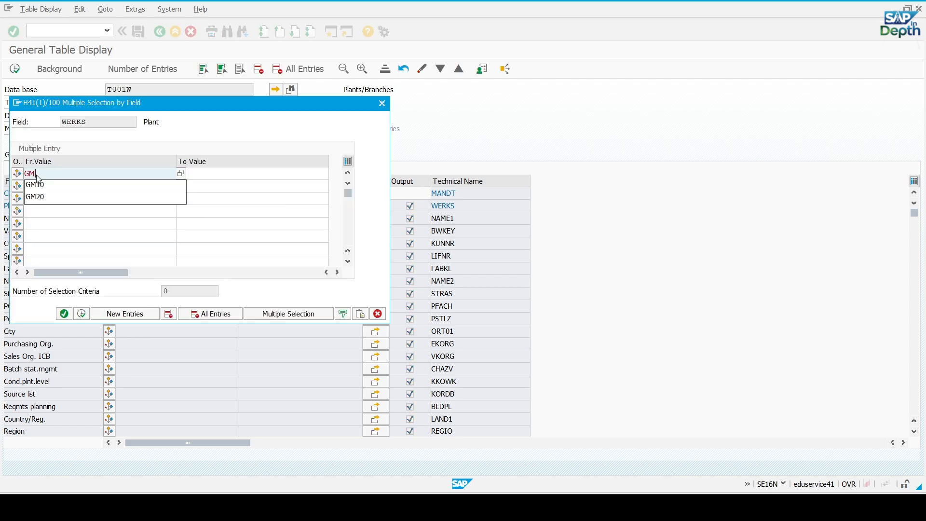
text(11)
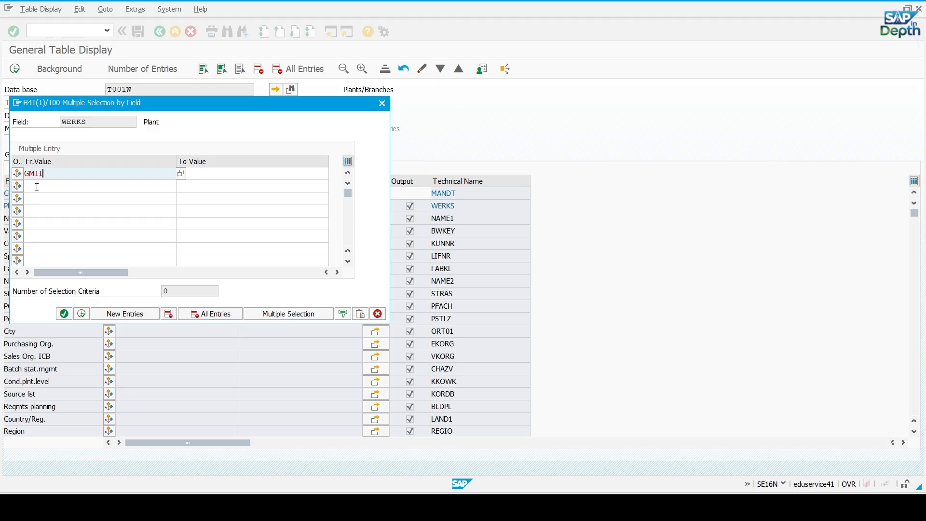
click(37, 187)
text(GM12)
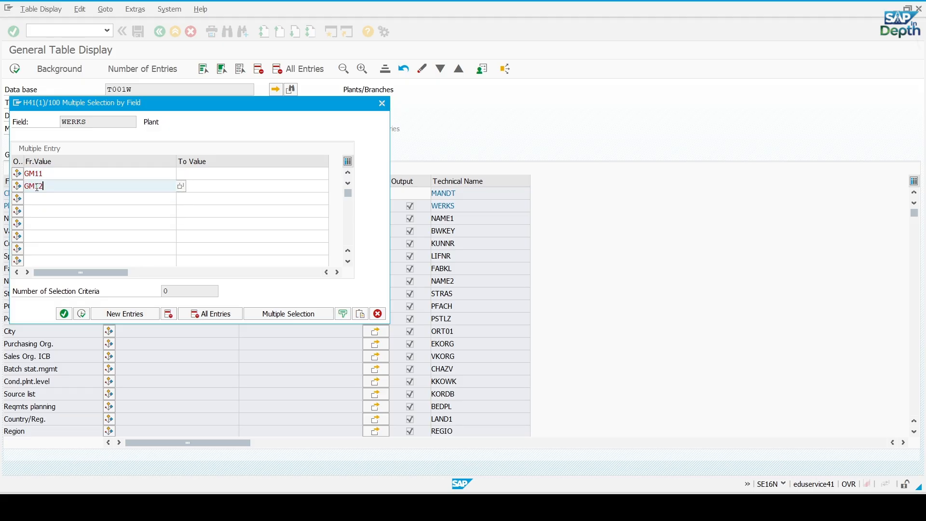
click(37, 200)
text(G)
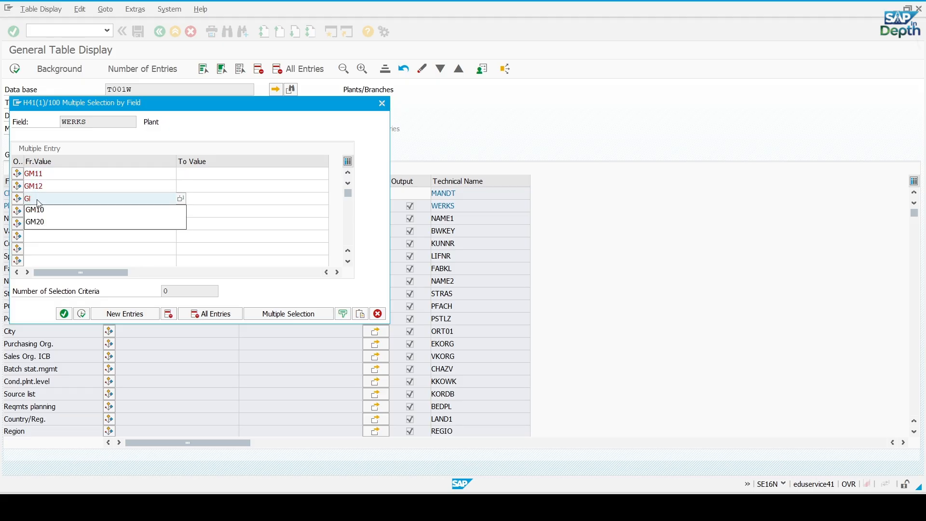
text(M13)
key(Return)
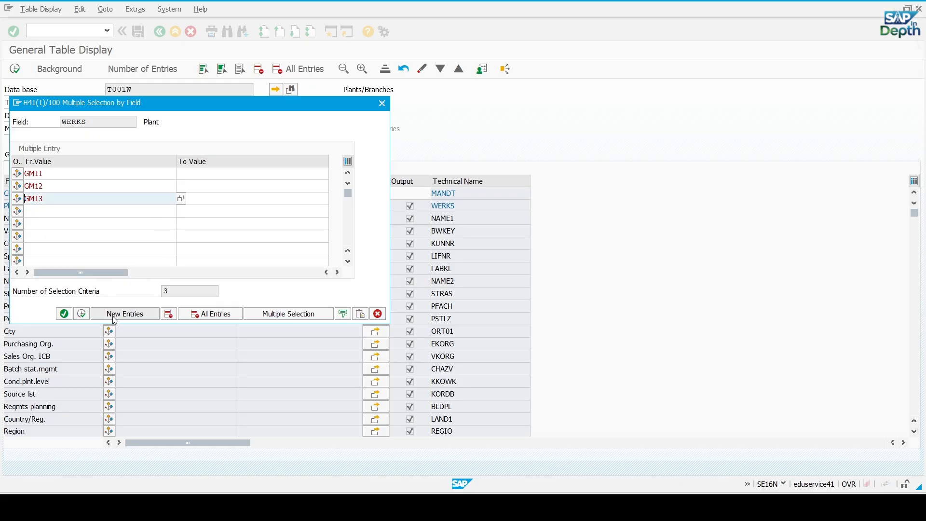
click(82, 314)
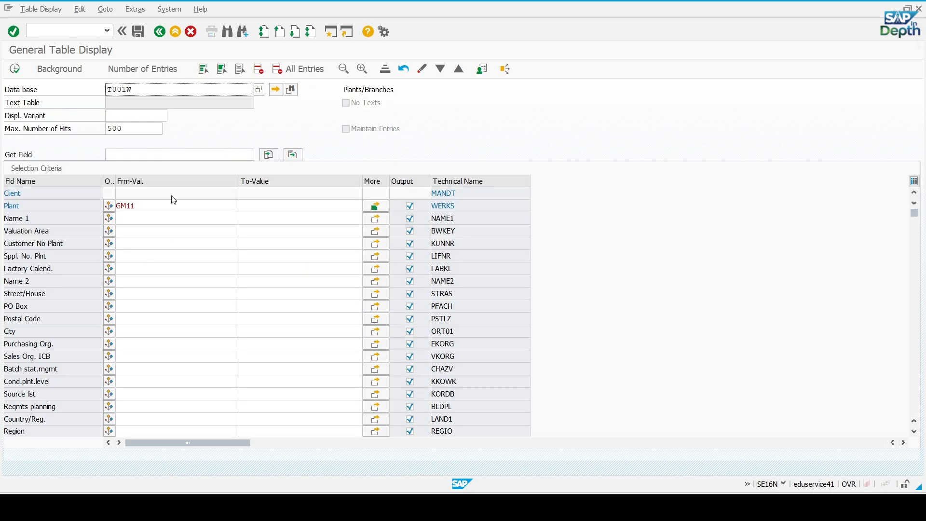
key(F8)
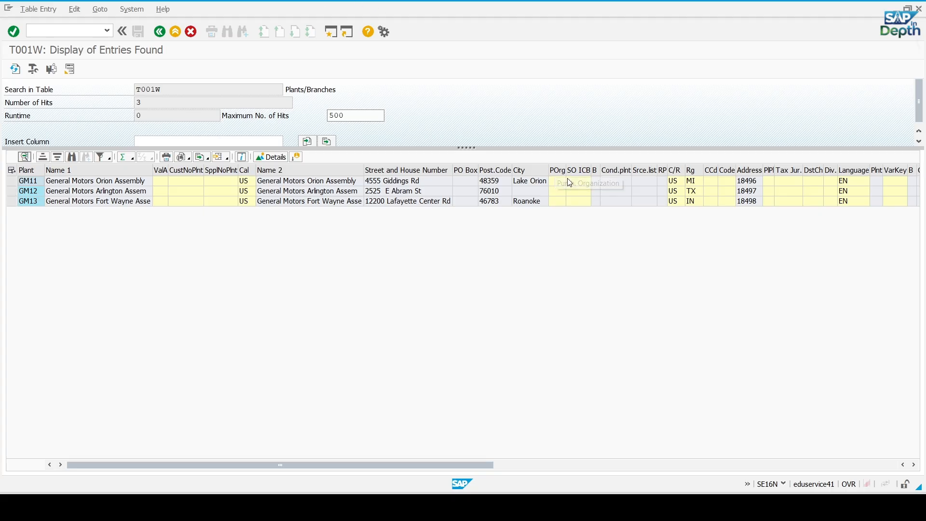
Open a new SAP GUI window and start plant maintenance with transaction OX10
click(332, 37)
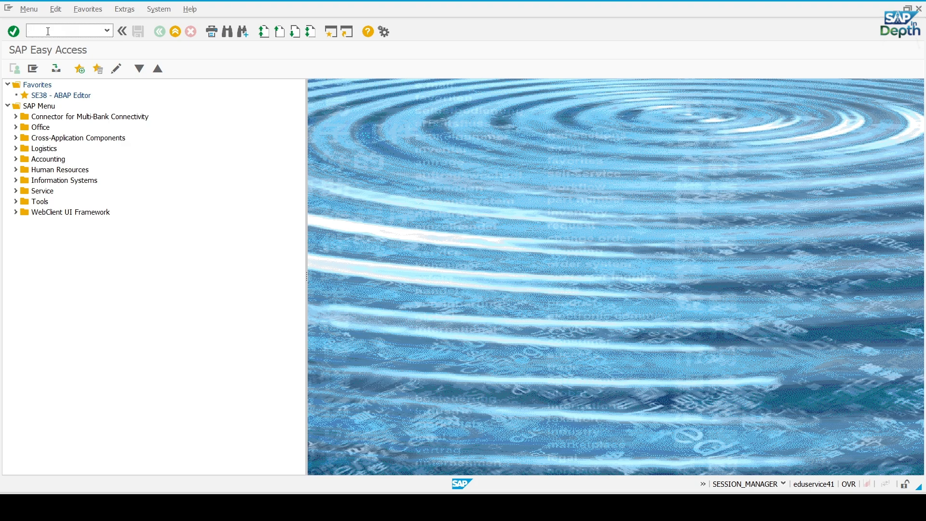
text(OX10)
key(Return)
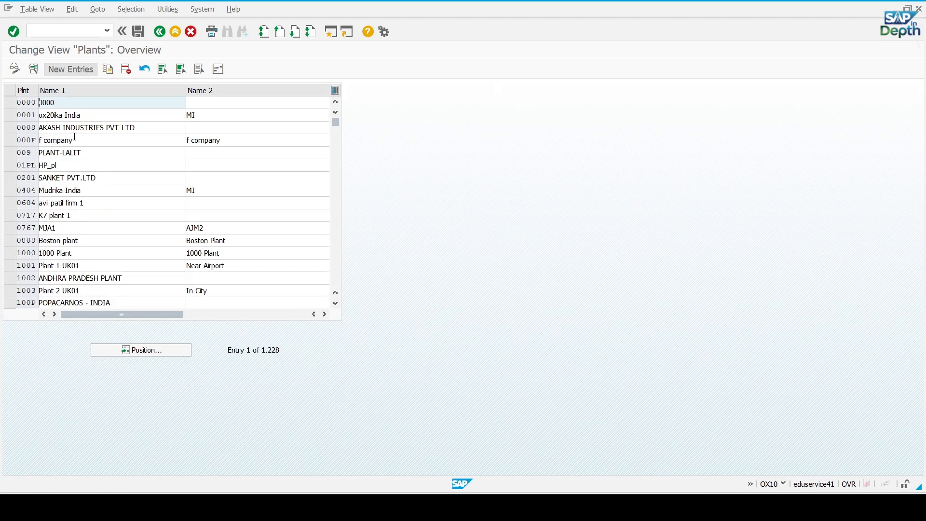
Position the plant list at GM12, open the plant's details and bring up its address for editing
click(164, 350)
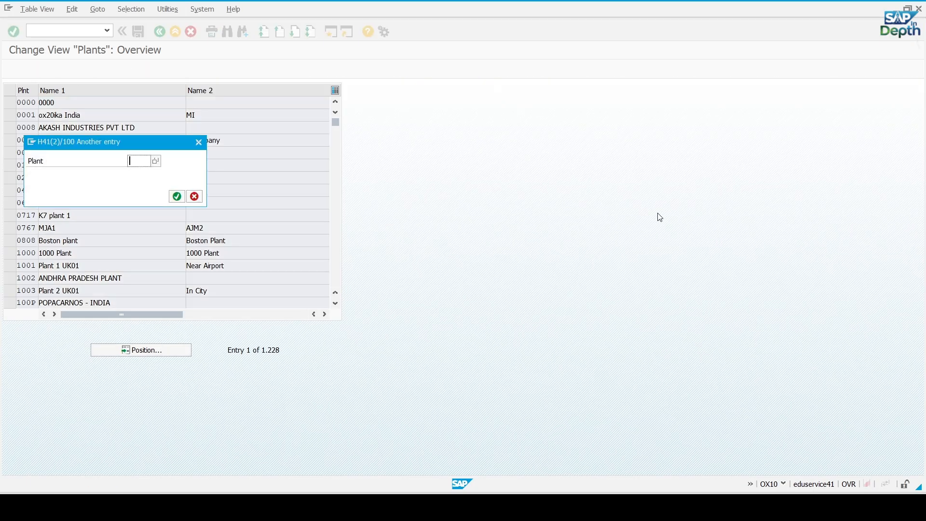
text(GM)
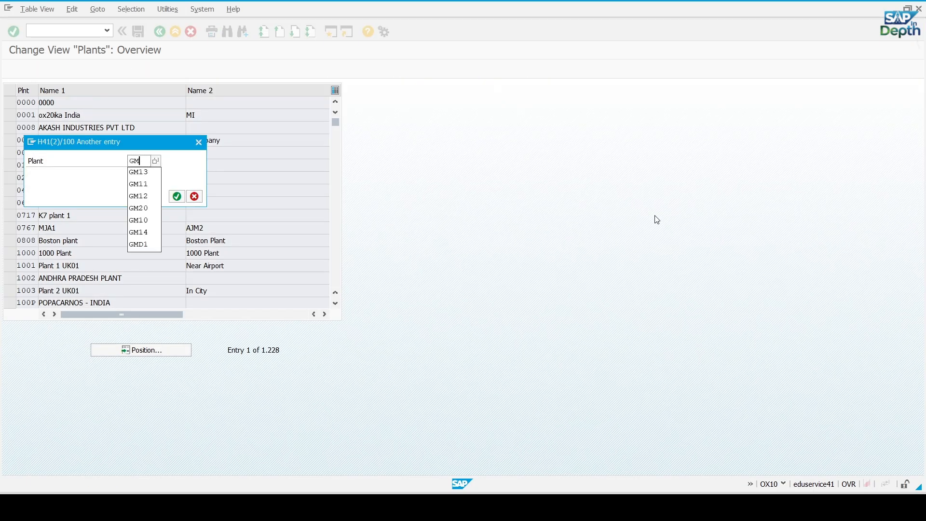
text(12)
key(Return)
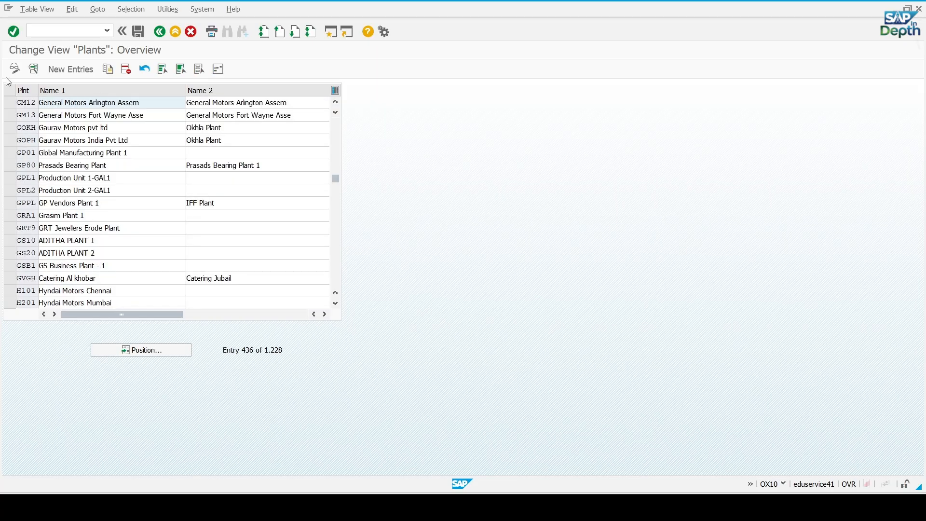
double_click(32, 102)
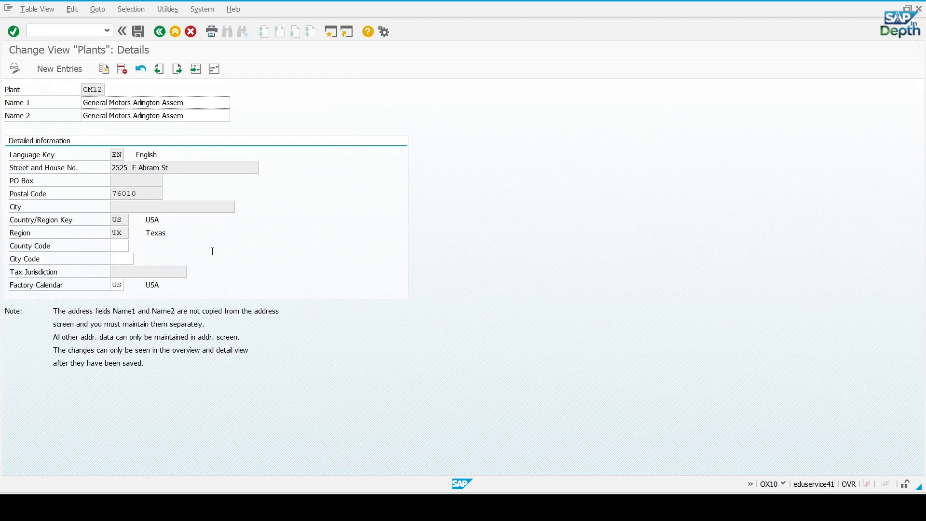
click(214, 69)
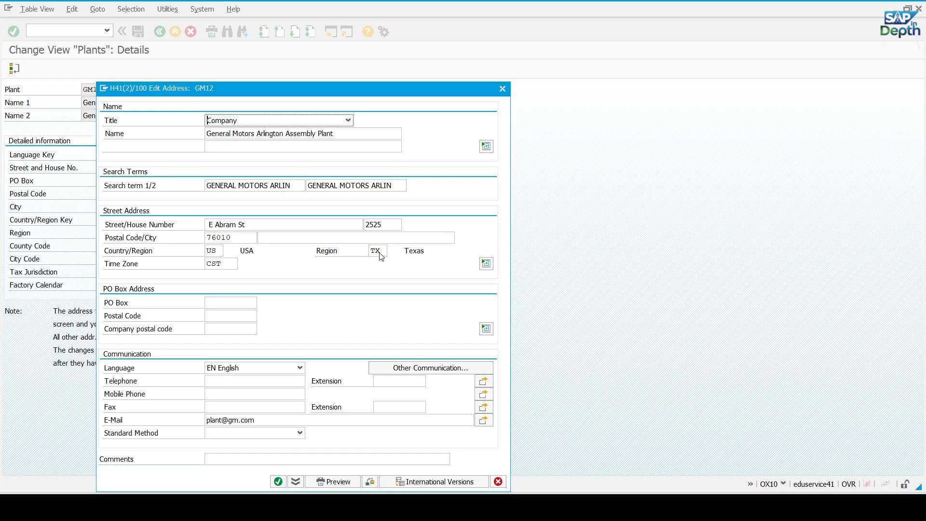
Copy the city Arlington from GM12's address in the Excel Plants sheet into the city field of the plant's SAP address
click(290, 238)
key(alt+Tab)
click(362, 359)
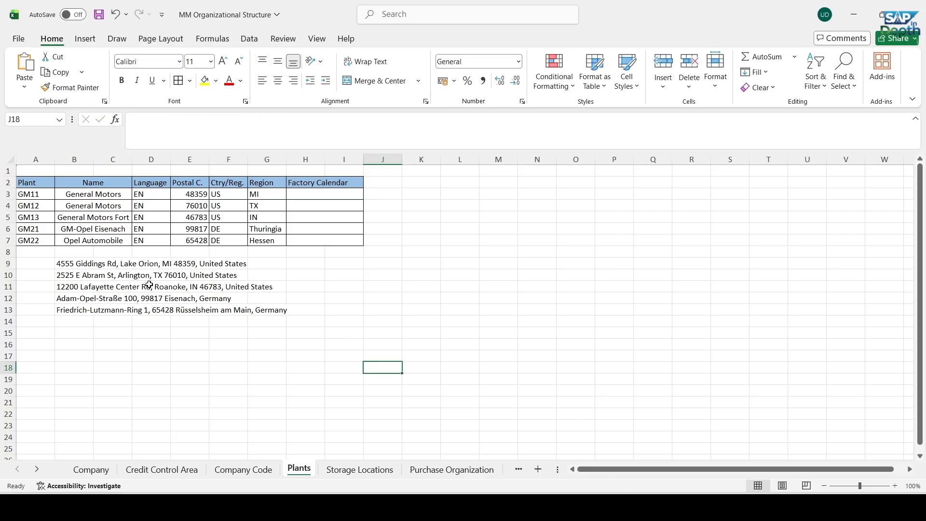
click(63, 275)
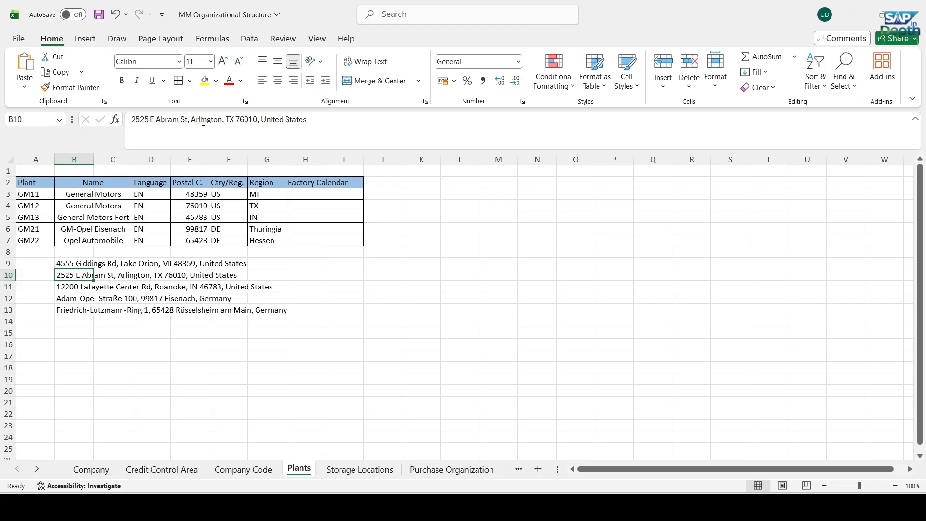
drag(191, 119, 220, 119)
key(ctrl+c)
key(alt+Tab)
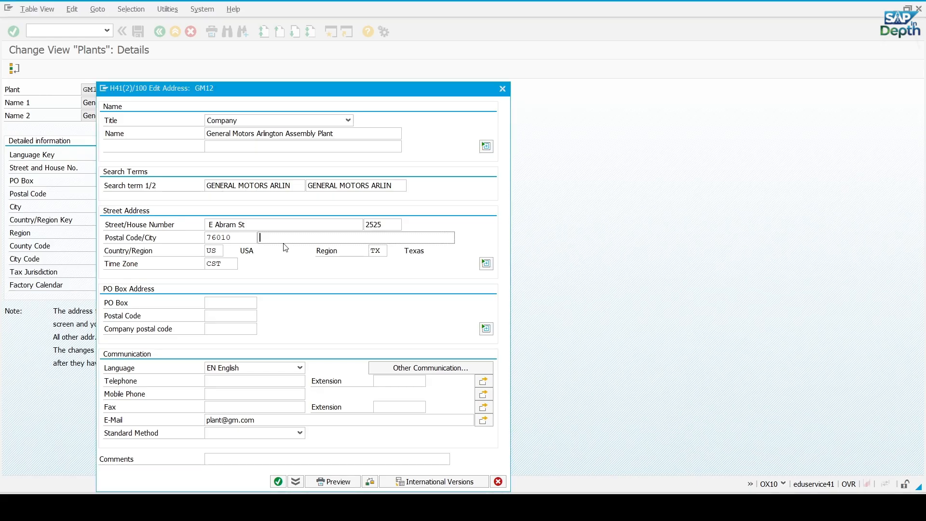
key(ctrl+v)
Confirm GM12's address and save the plant under the customizing request Define Plants for General Motors
click(278, 482)
click(273, 338)
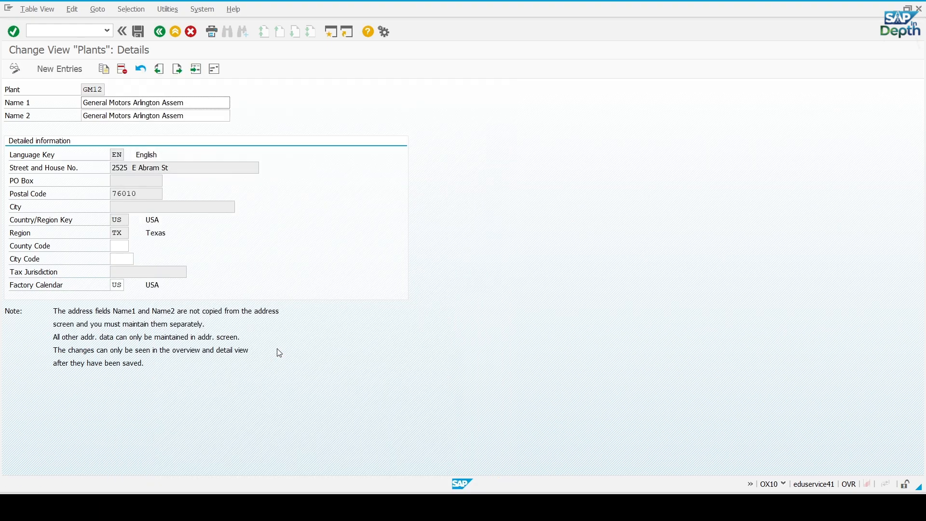
click(162, 73)
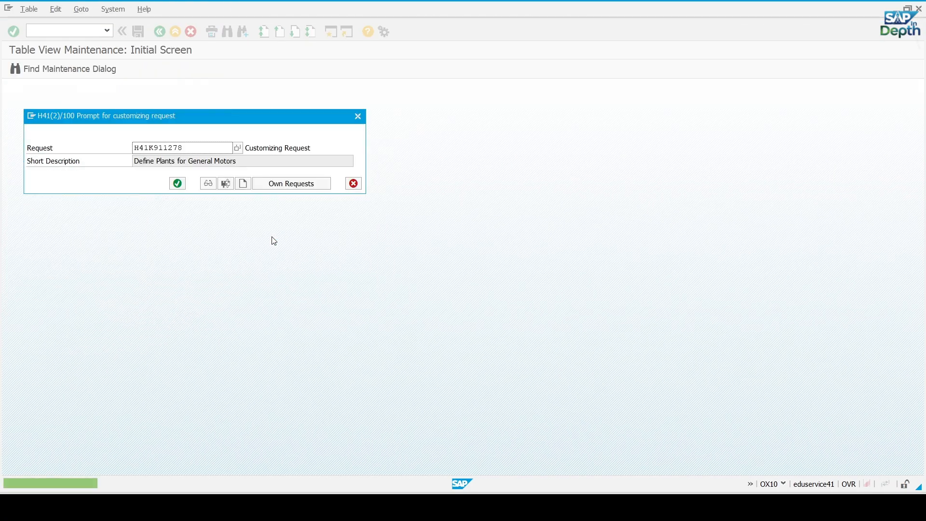
click(177, 183)
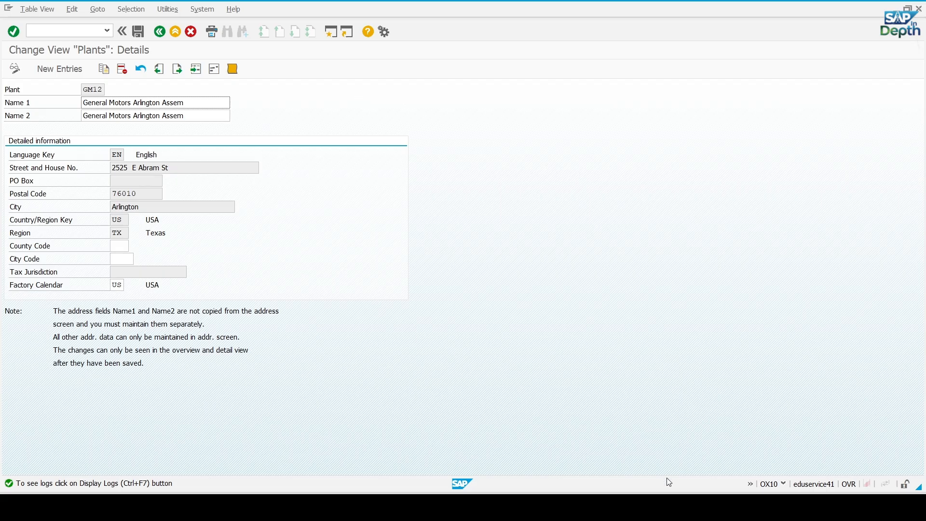
Switch to the T001W results window, refresh the plant entries and leave the table display back to SAP Easy Access
click(621, 444)
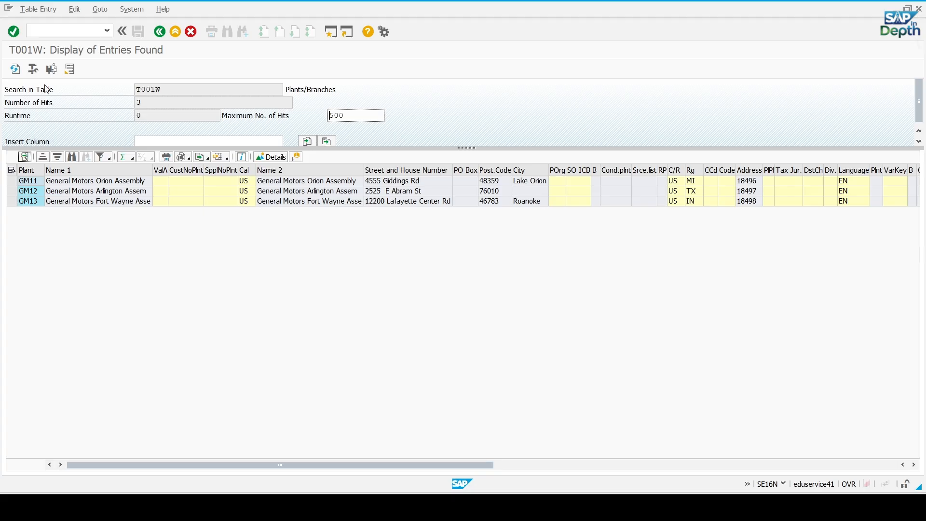
click(16, 69)
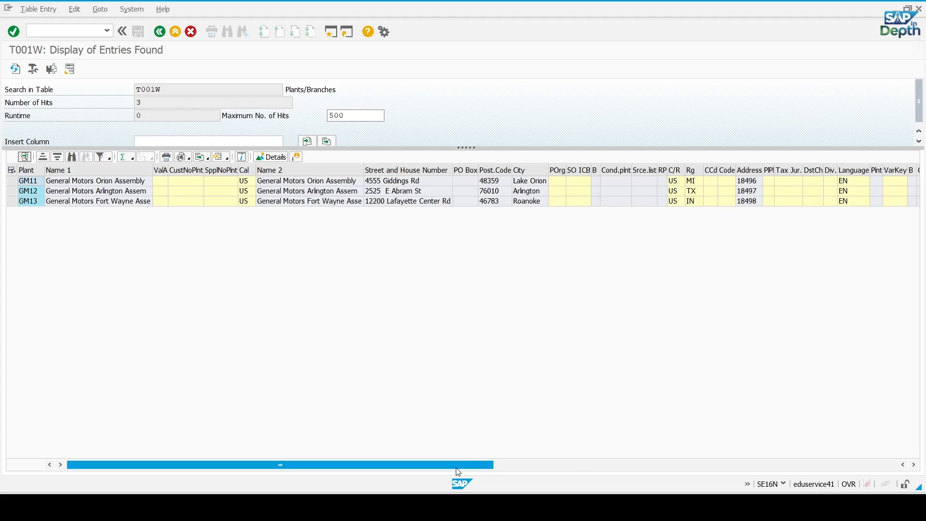
drag(459, 472, 367, 470)
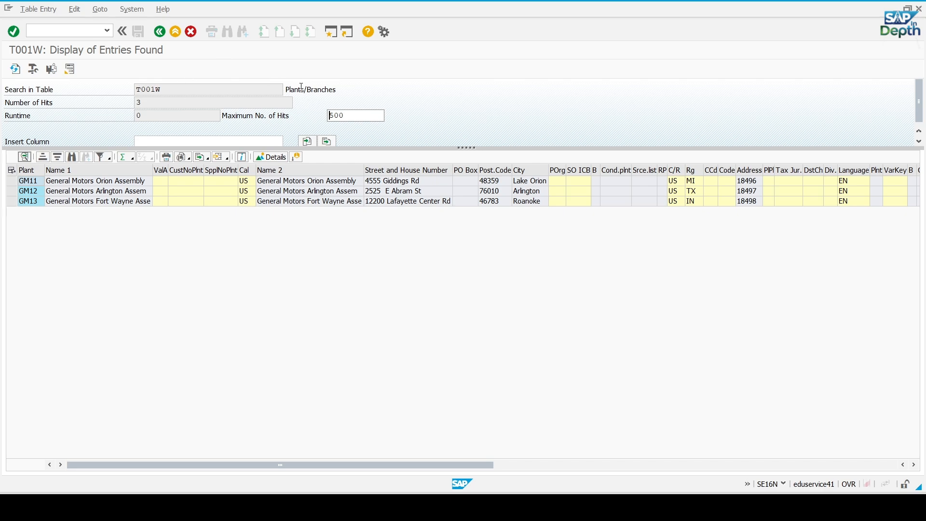
click(190, 32)
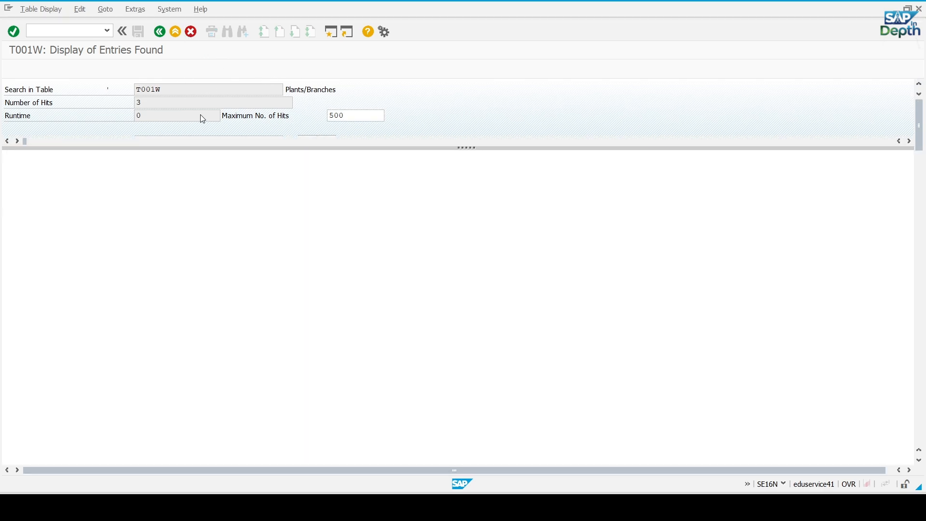
click(191, 31)
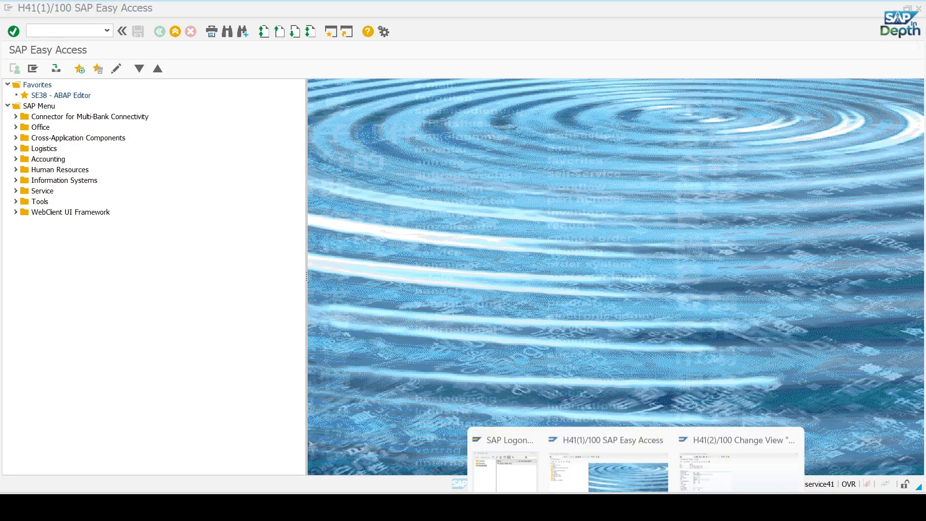
Switch to the GM12 plant details window and leave the plant maintenance back to SAP Easy Access
click(630, 451)
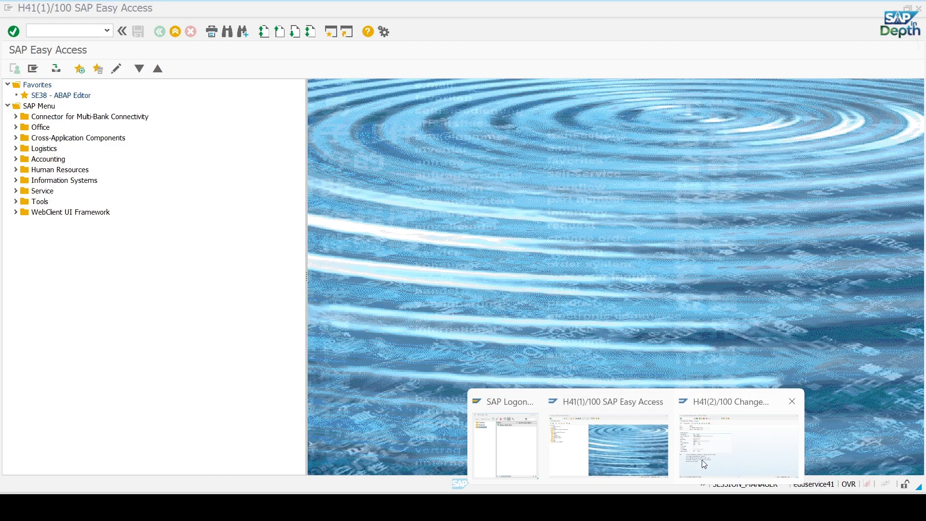
click(702, 460)
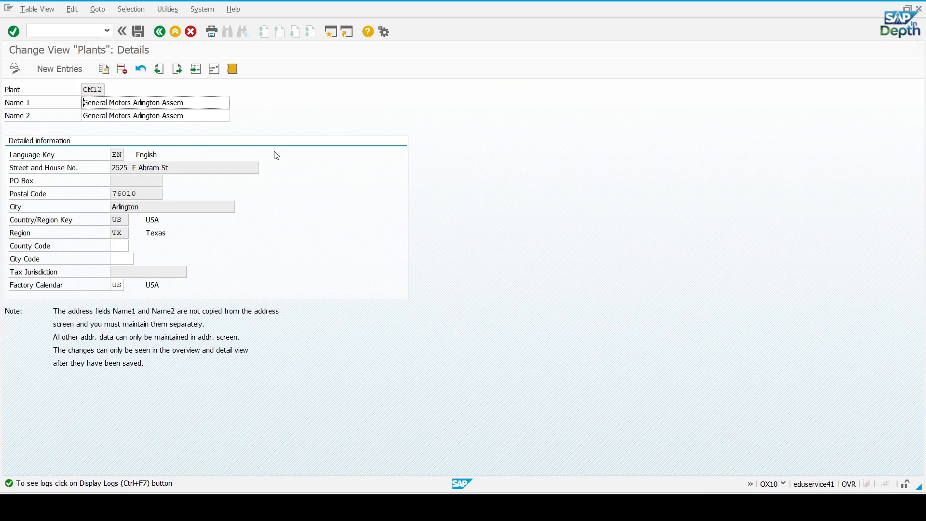
click(158, 32)
click(158, 33)
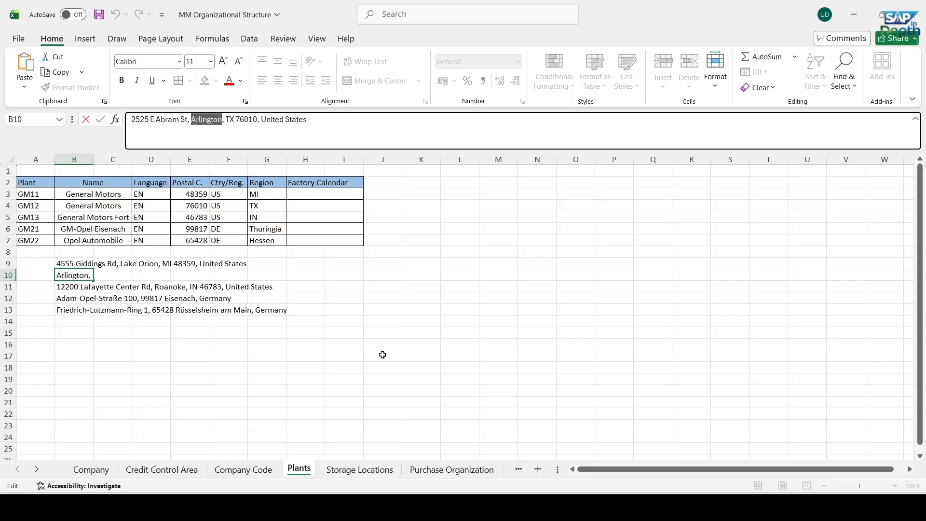
Switch to the Excel Plants sheet and review the rows for plants GM21 and GM22
click(313, 371)
click(605, 288)
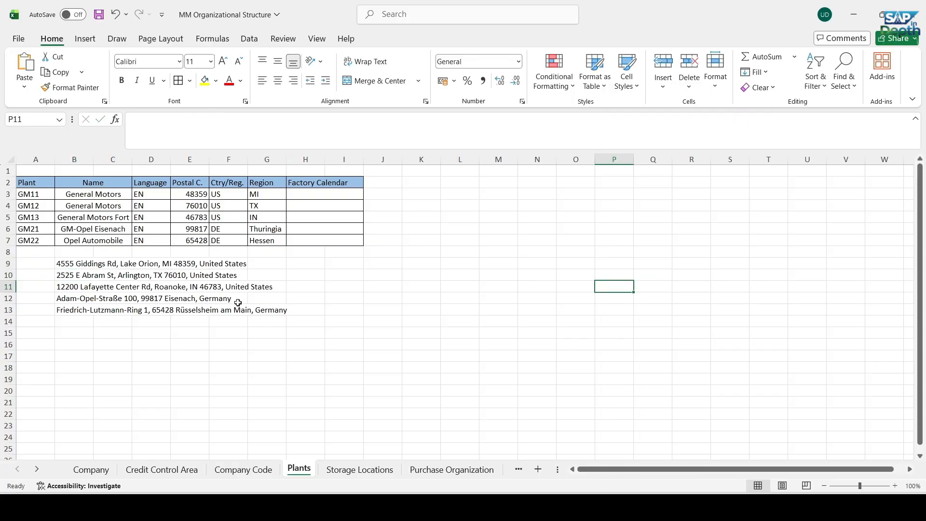
drag(30, 227, 306, 236)
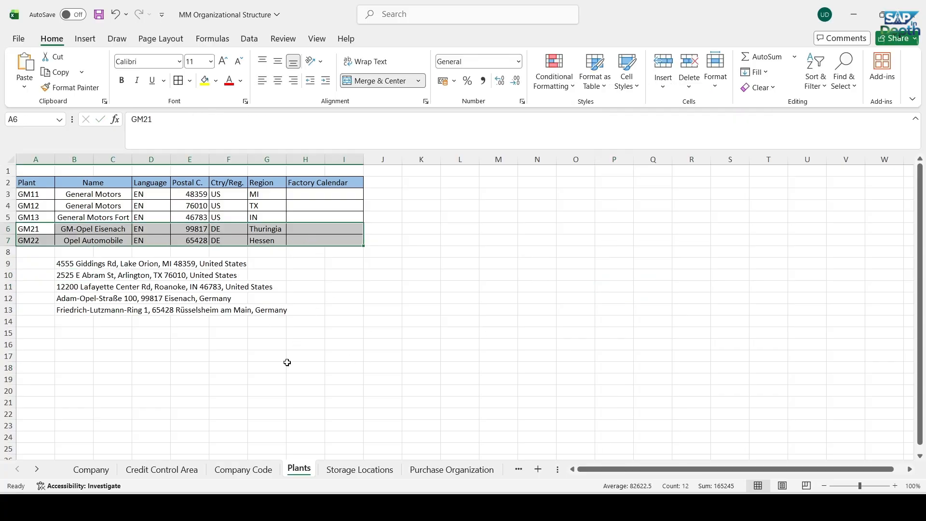
click(585, 286)
click(375, 232)
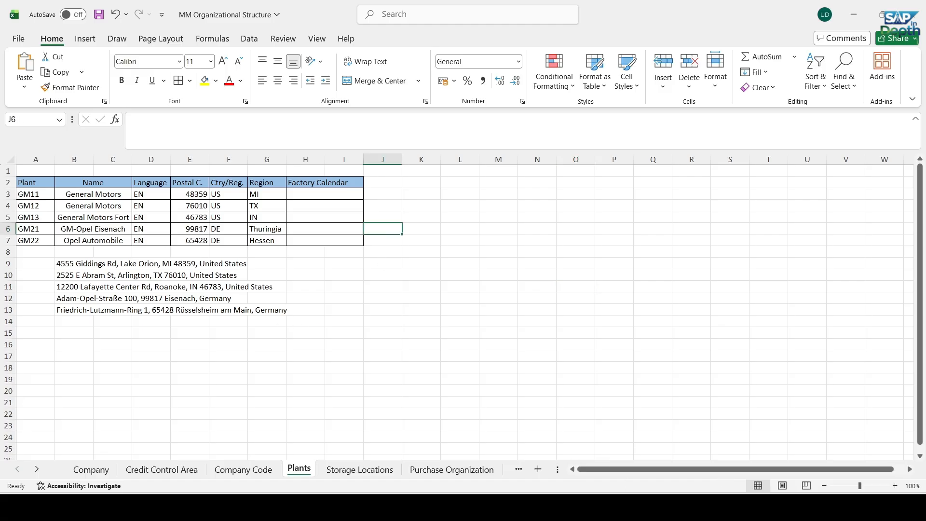
Switch back to SAP Easy Access, start transaction SPRO and display the SAP Reference IMG
mouse_move(636, 508)
click(607, 441)
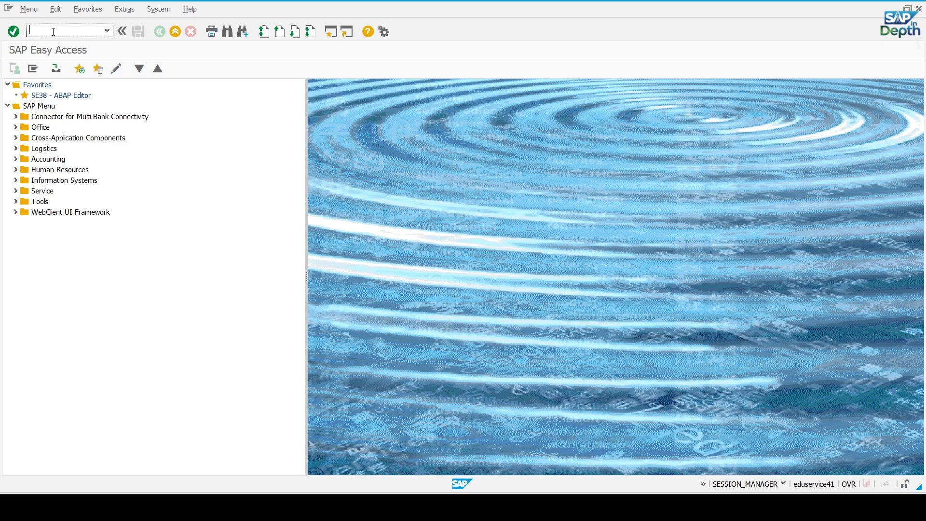
click(54, 34)
text(SPRO)
key(Return)
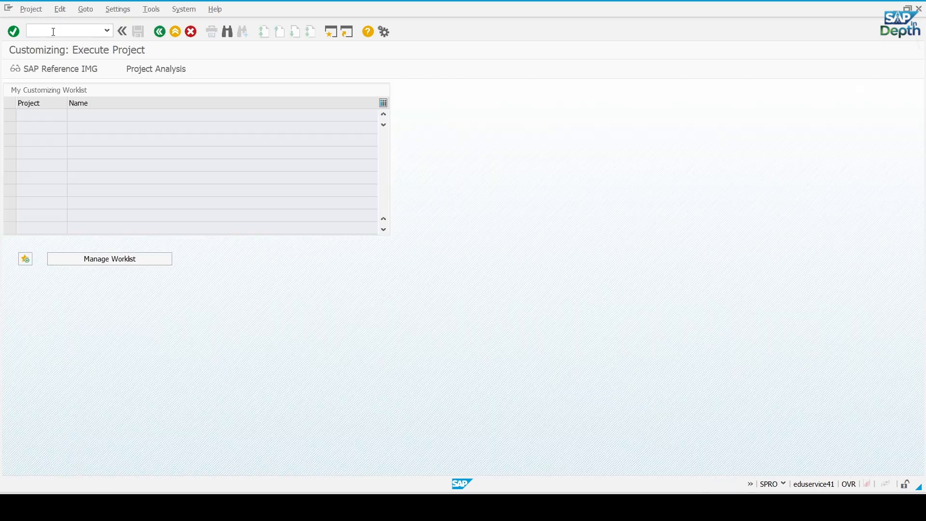
click(59, 67)
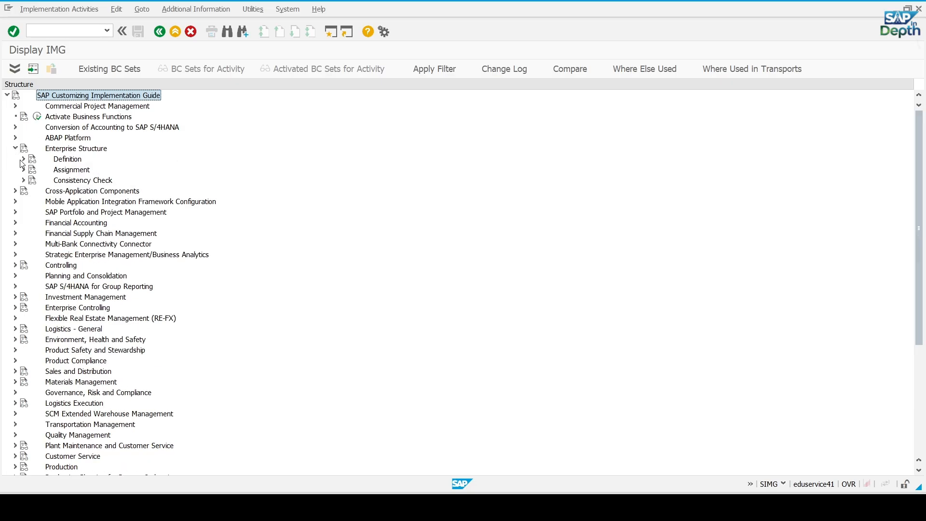
Open the activity Copy, delete, check plant under Enterprise Structure, Definition, Logistics - General
click(24, 159)
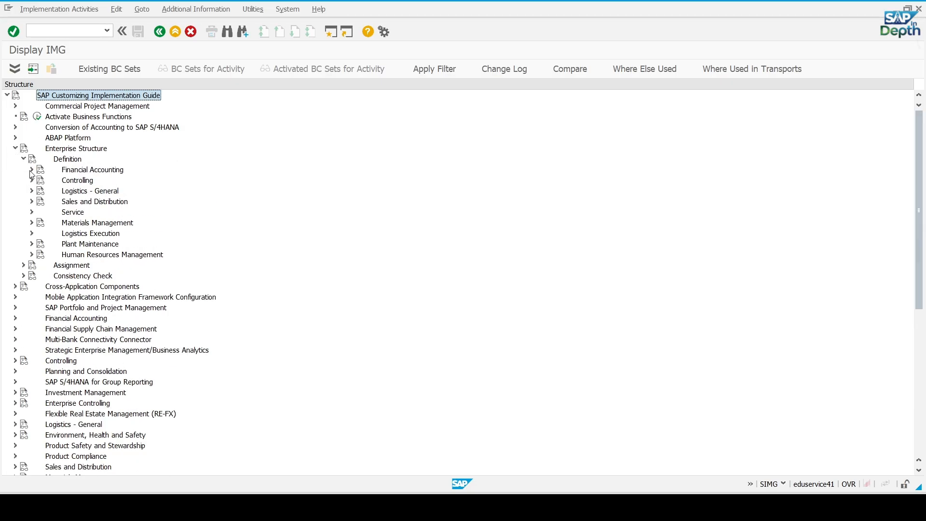
click(33, 191)
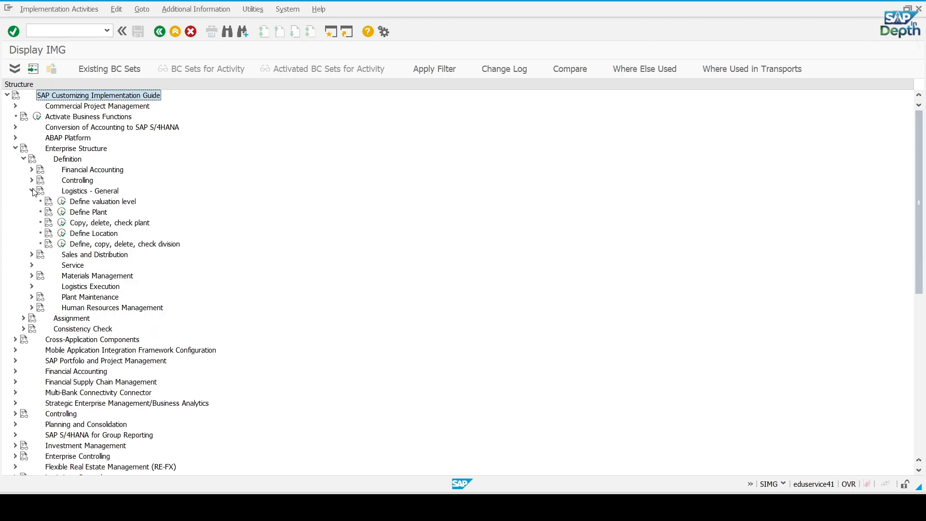
click(61, 223)
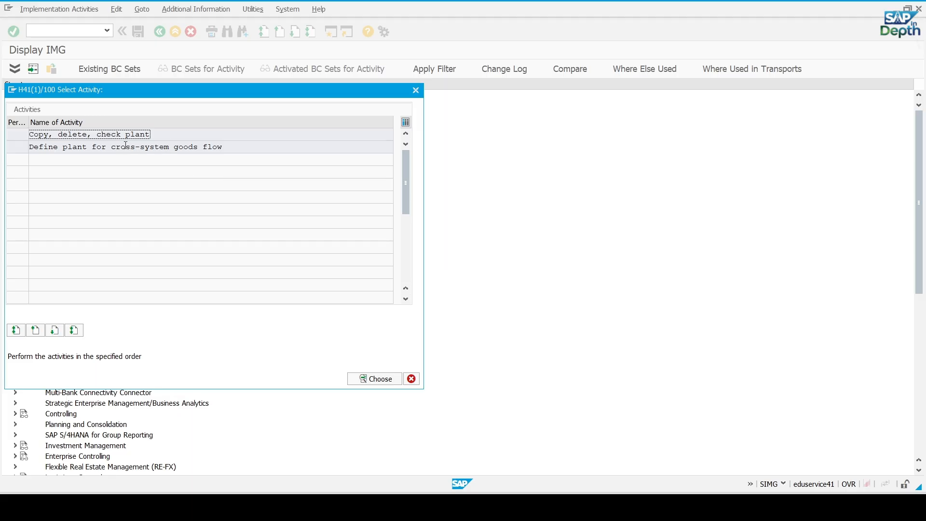
double_click(118, 135)
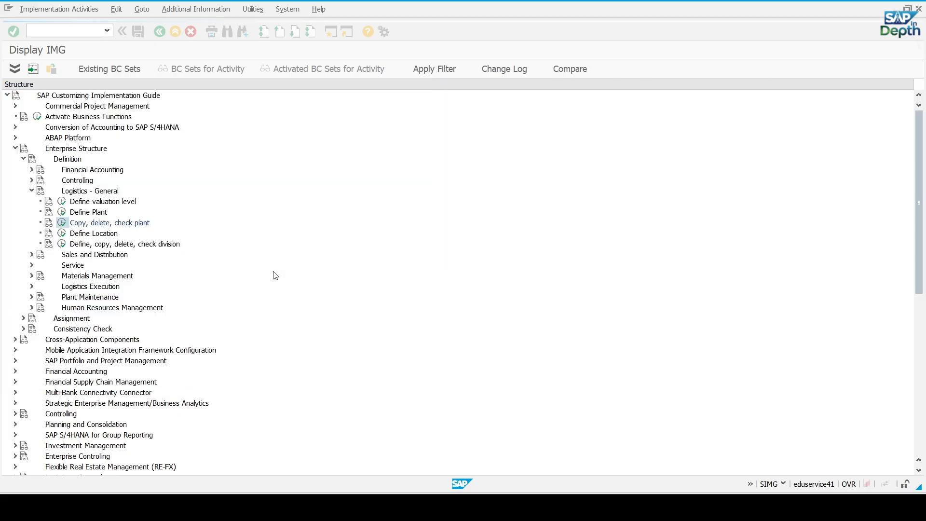
Start copying plant 1710 to the new plant GM21, taking the code from the Excel plant list
click(33, 69)
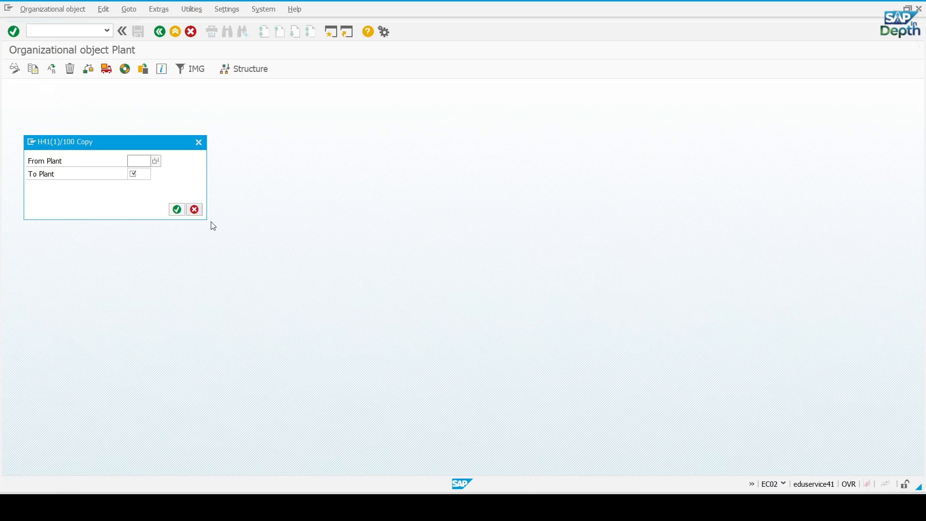
click(142, 159)
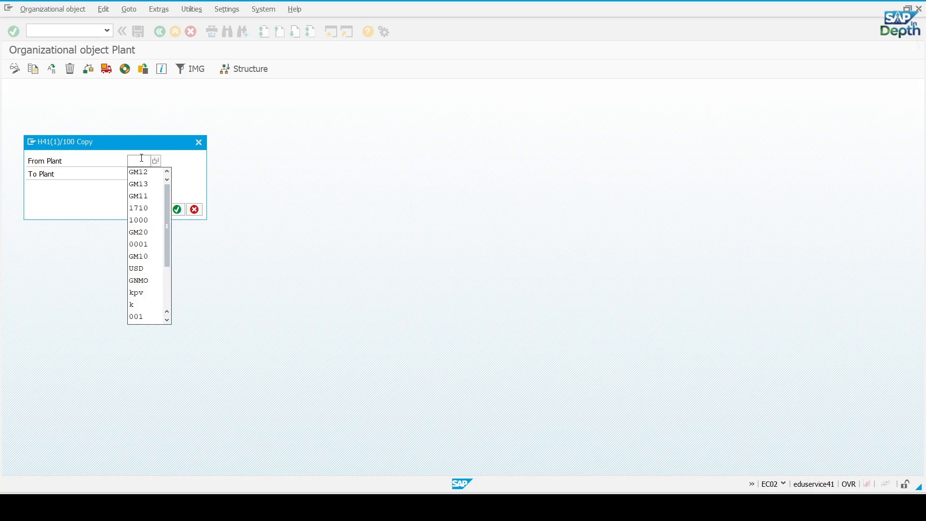
click(140, 208)
click(142, 174)
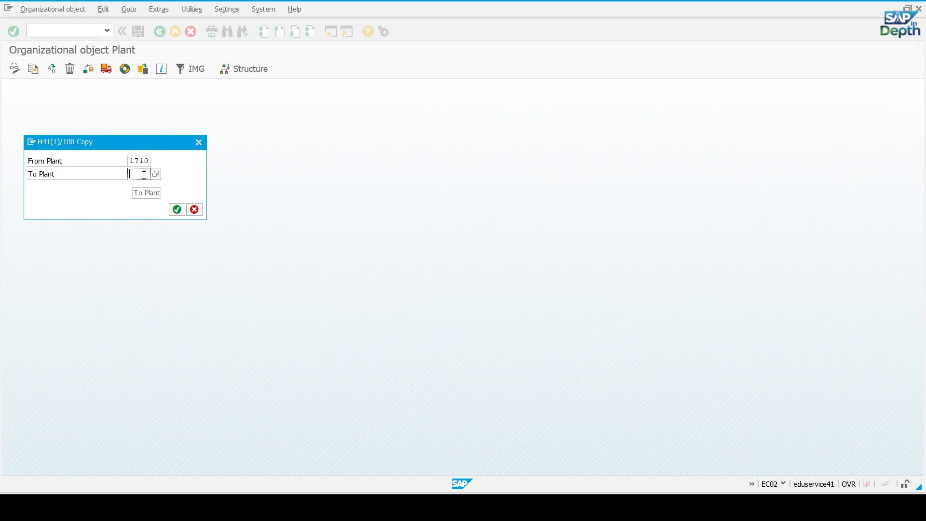
key(alt+Tab)
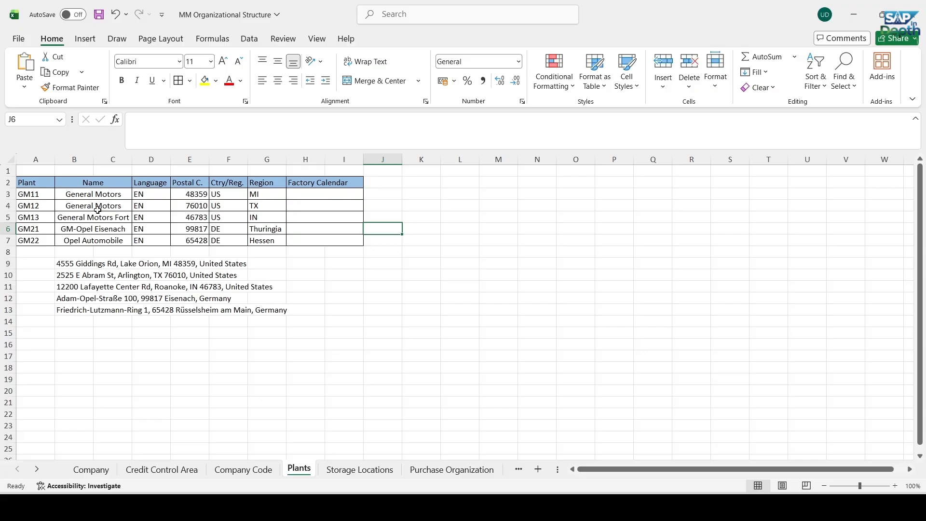
key(alt+Tab)
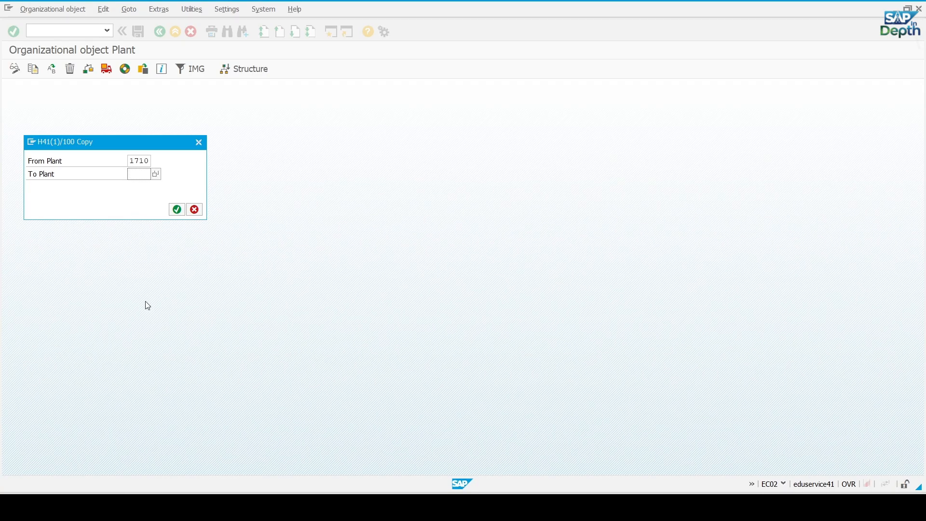
text(GM21)
key(Return)
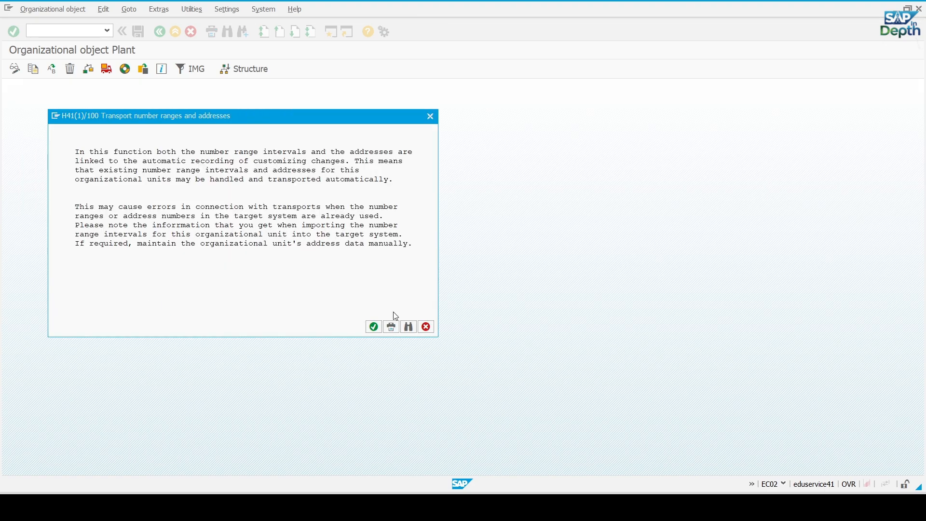
Complete the GM21 copy without transporting number ranges, recording it under the customizing request Define Plants for General Motors
click(375, 328)
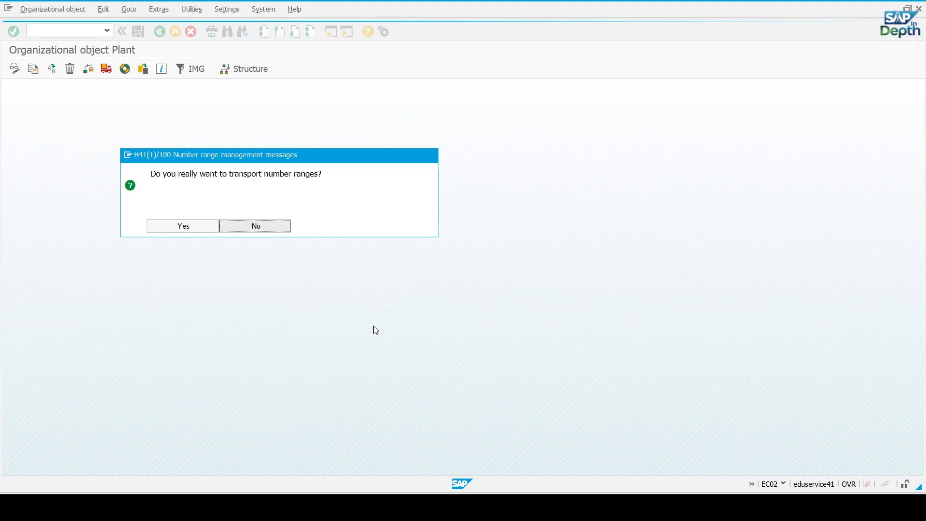
click(256, 226)
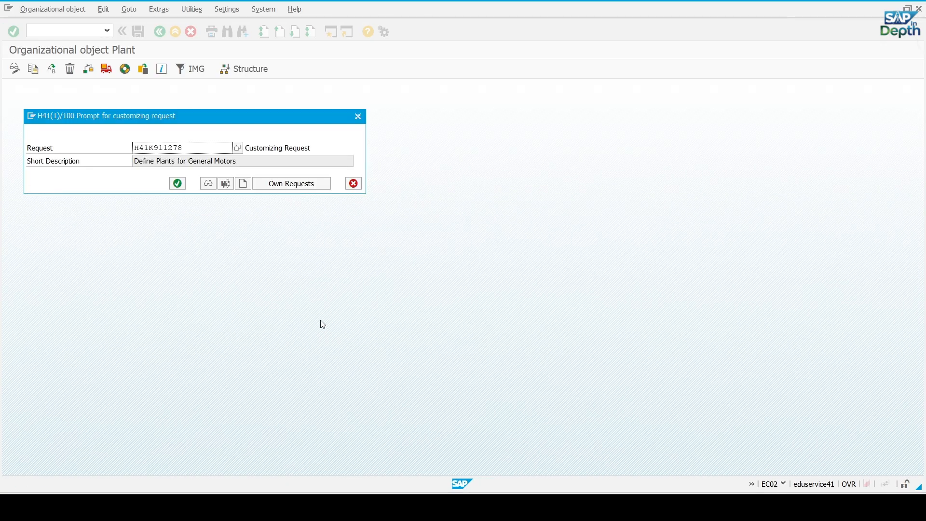
click(178, 184)
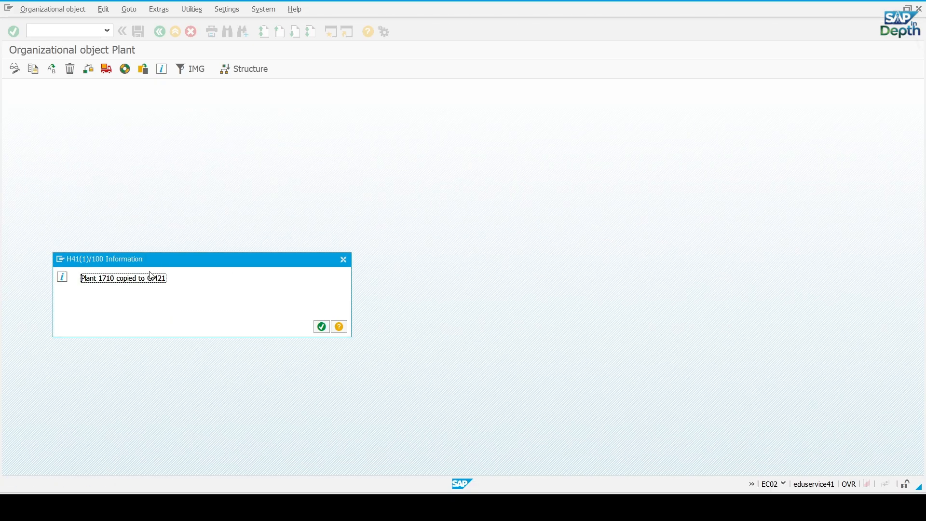
click(321, 327)
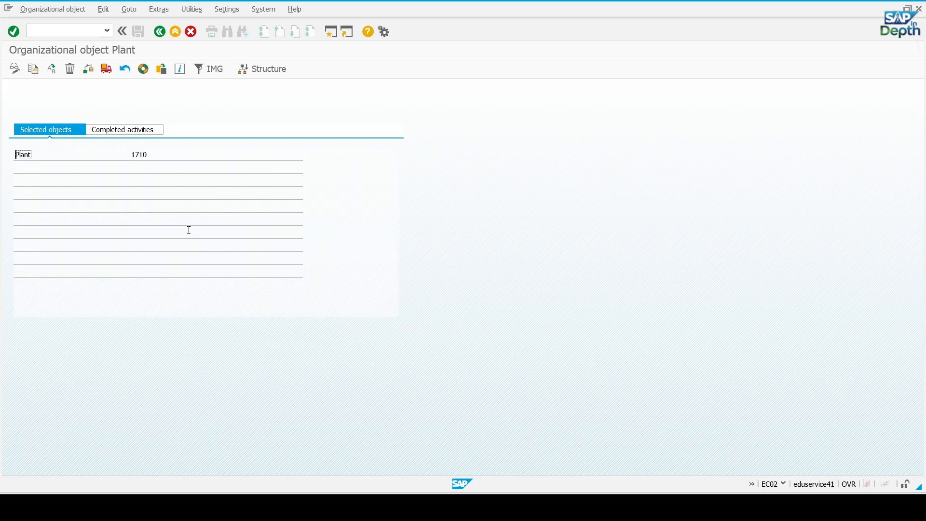
Leave the plant copy screen and reopen the Copy, delete, check plant activity from the IMG
click(160, 32)
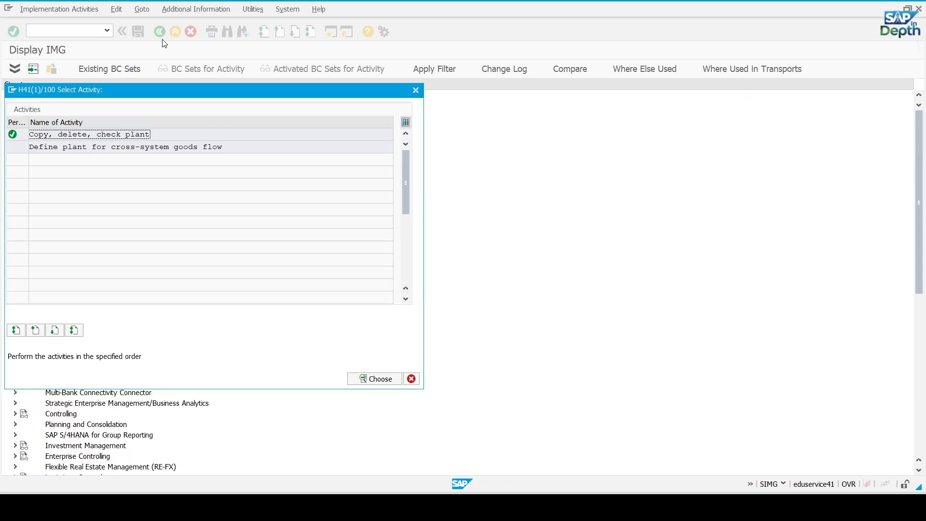
click(412, 379)
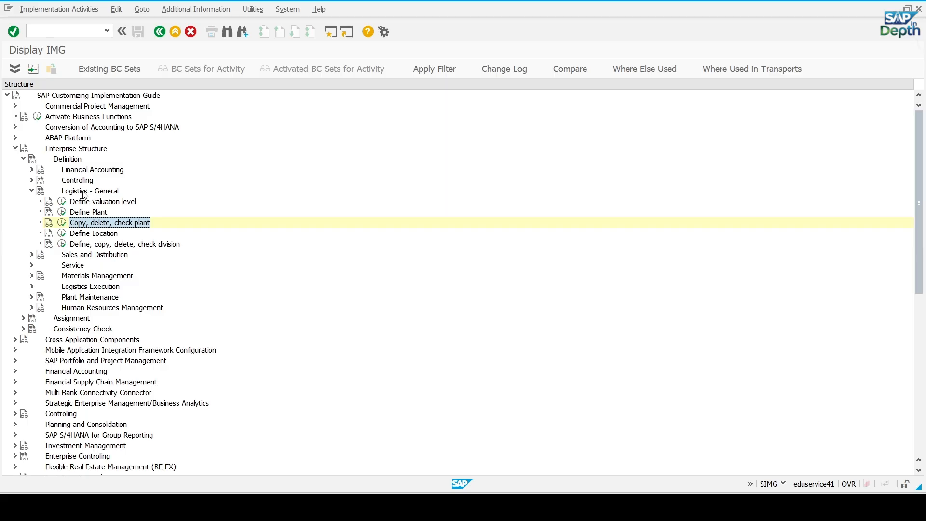
click(60, 224)
double_click(91, 135)
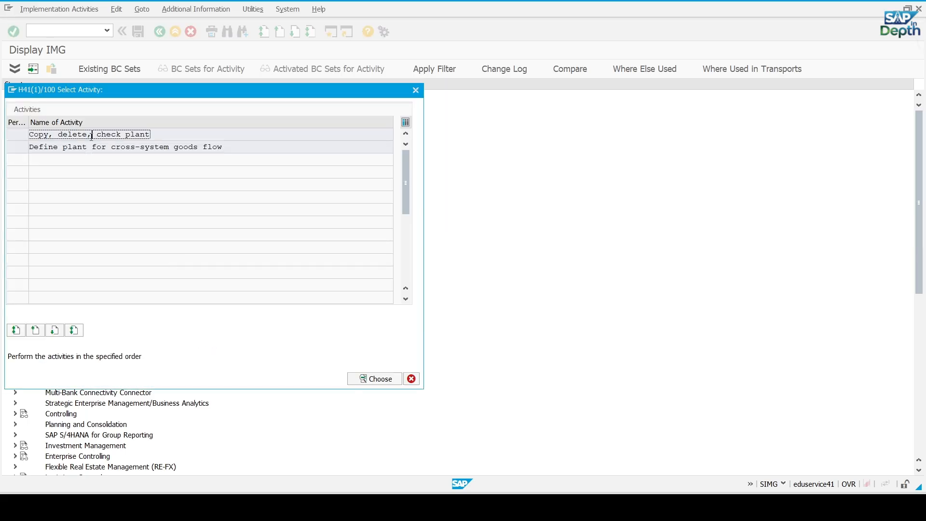
Start copying plant 1710 to the new plant GM22
click(33, 68)
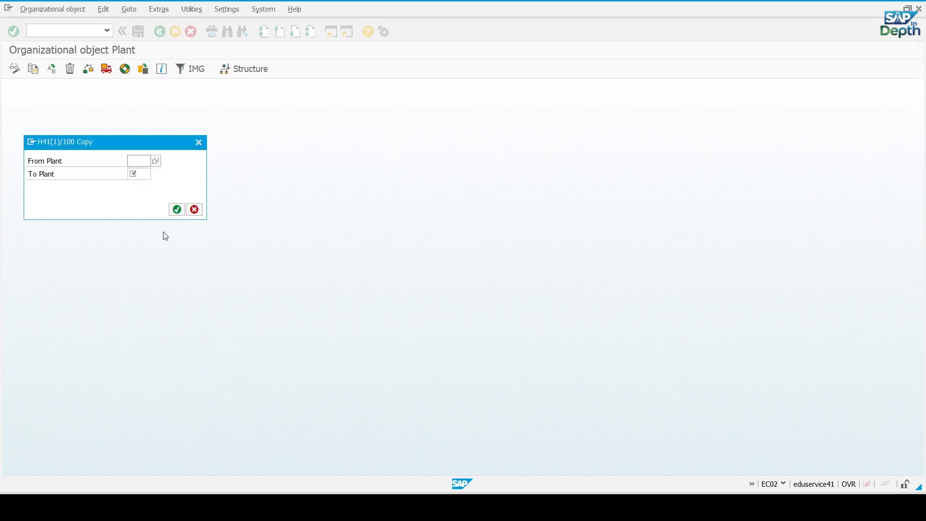
click(148, 161)
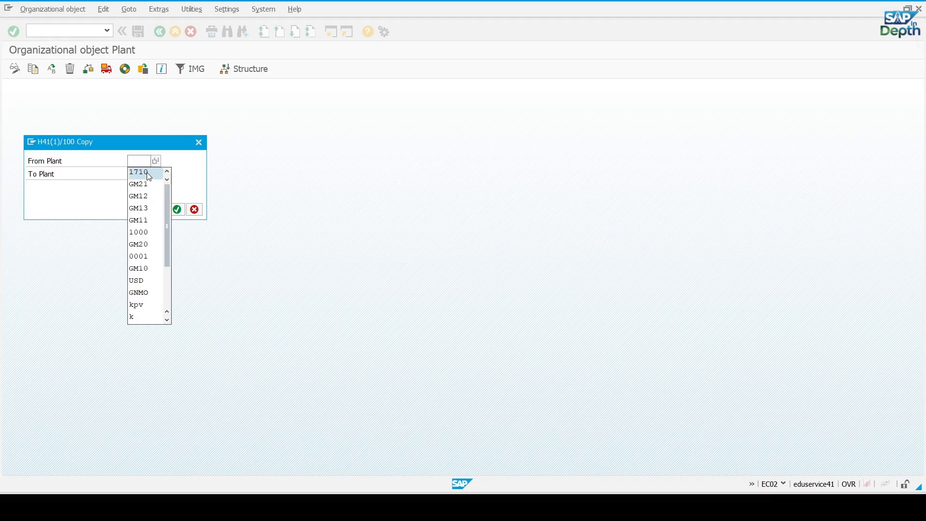
click(145, 173)
click(140, 174)
click(145, 196)
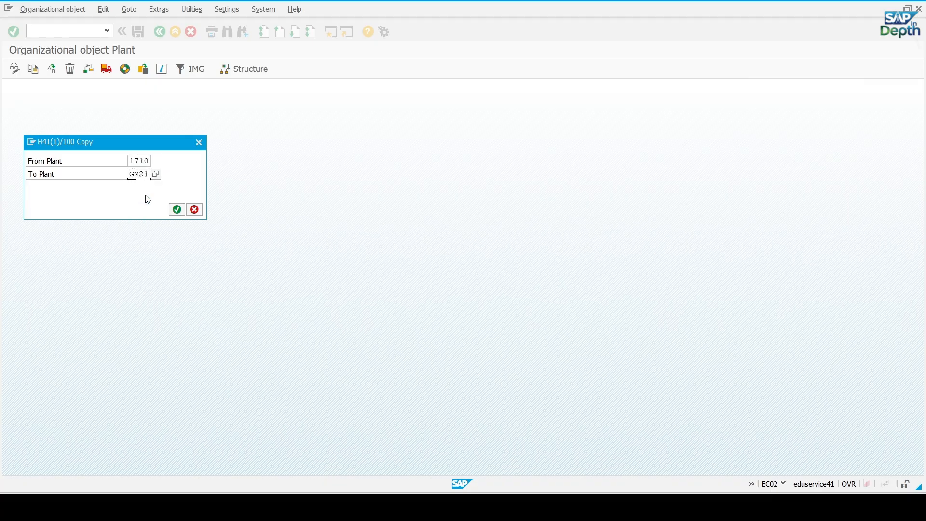
key(BackSpace)
text(2)
click(177, 209)
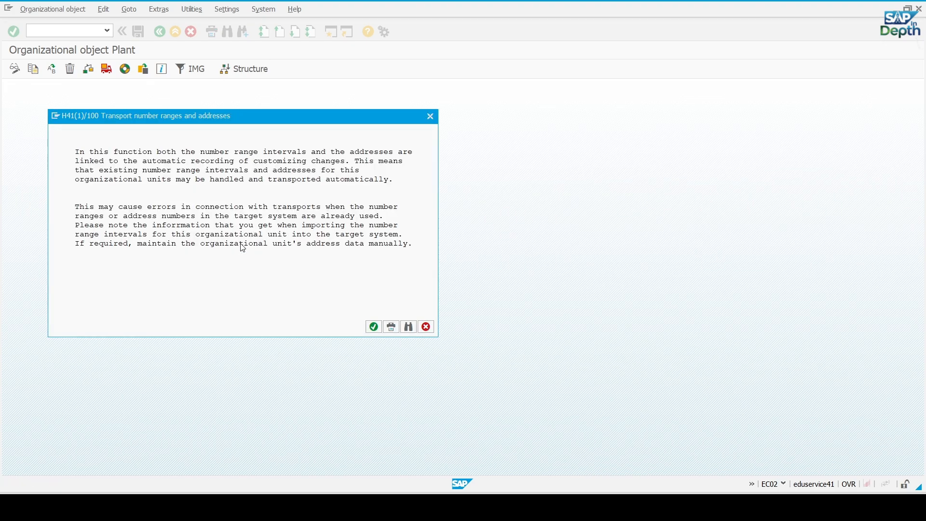
Complete the GM22 copy without transporting number ranges, under the request Define Plants for General Motors, and display the completed activities
click(370, 330)
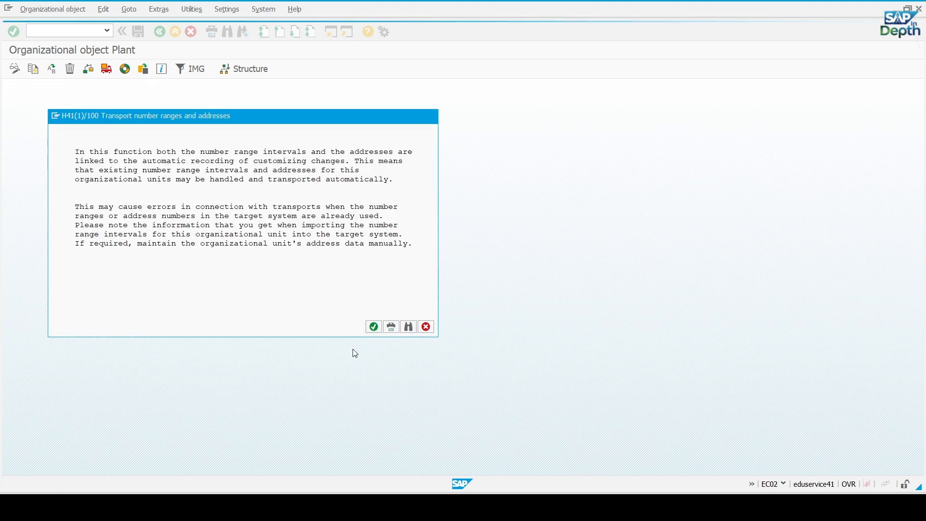
click(260, 225)
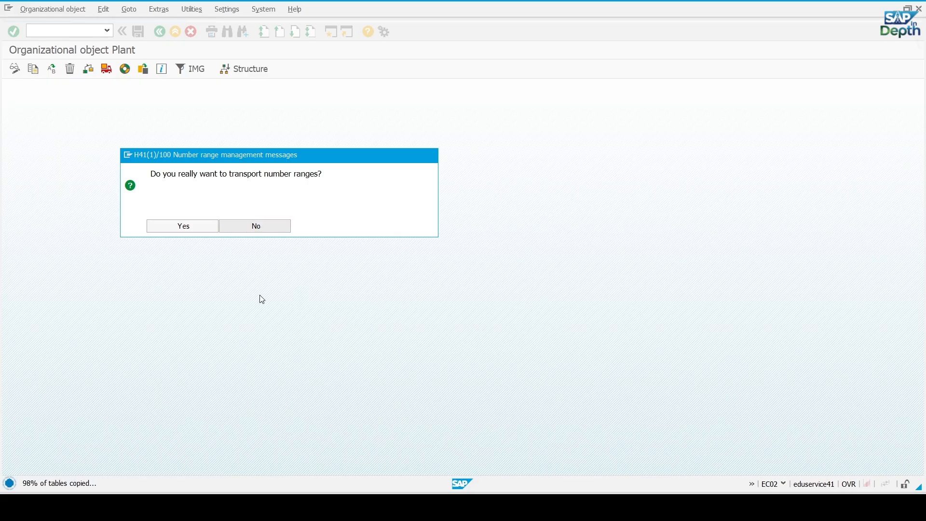
click(179, 184)
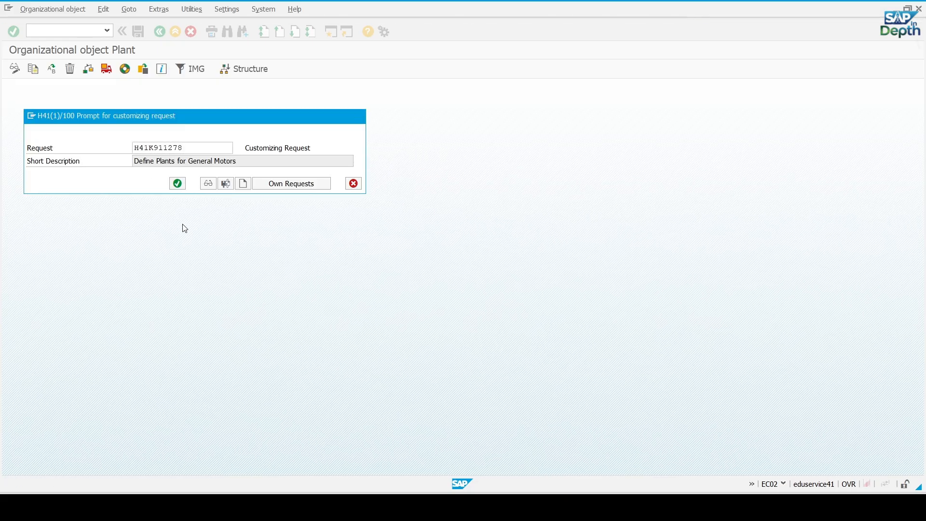
click(322, 327)
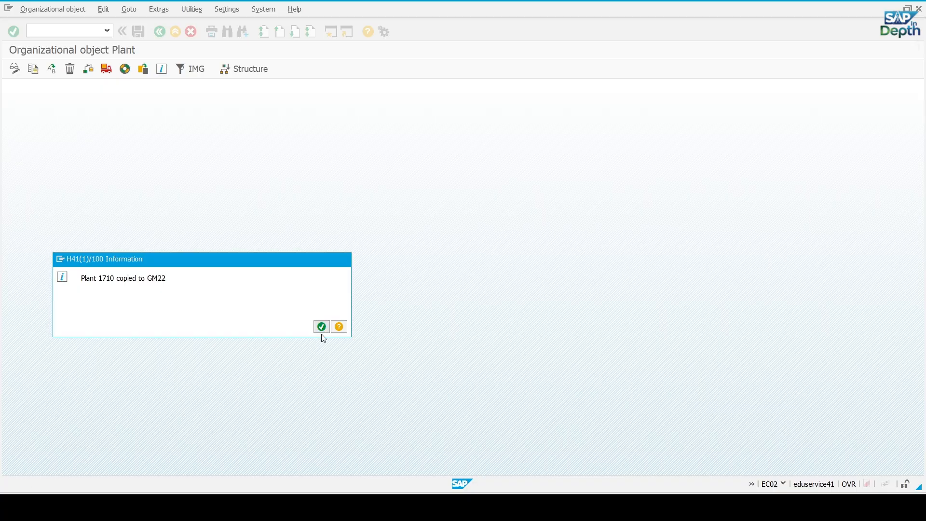
click(123, 129)
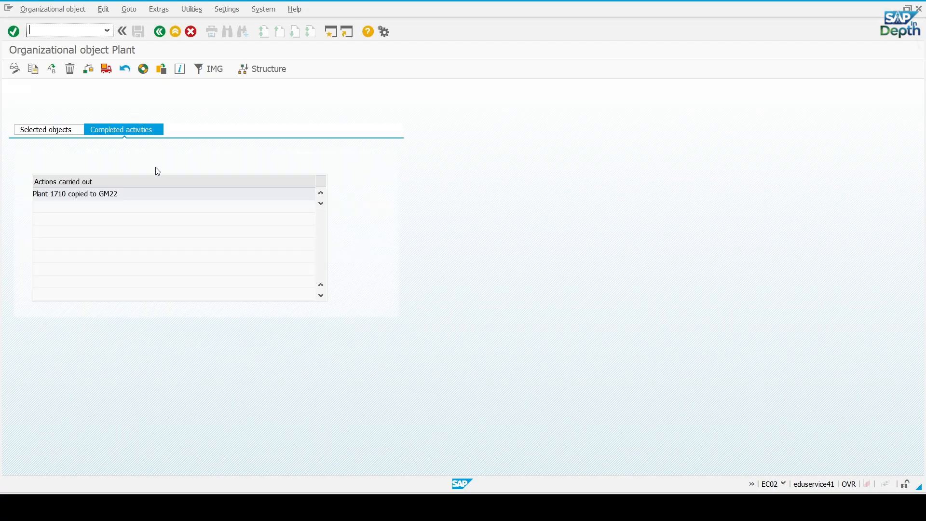
Leave the plant copy activity, open the Define Plant activity and position the plant list at GM21
click(159, 31)
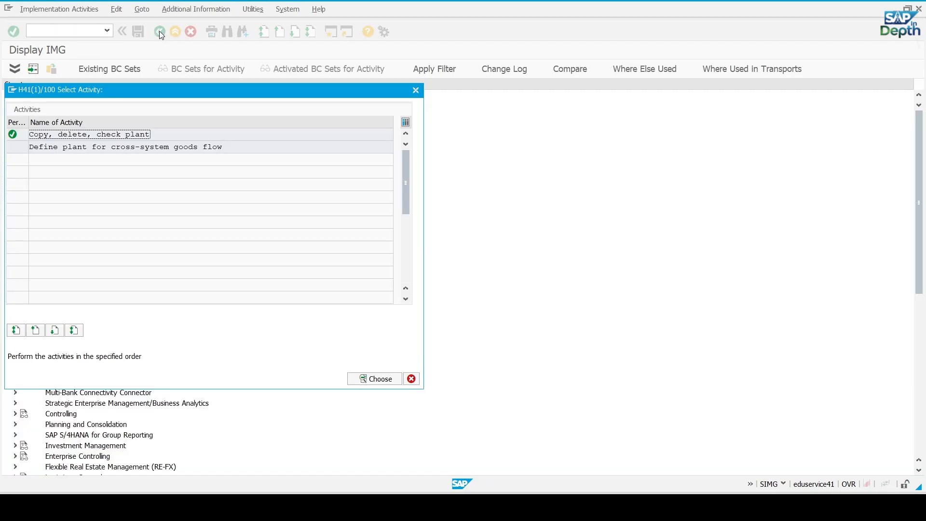
click(411, 378)
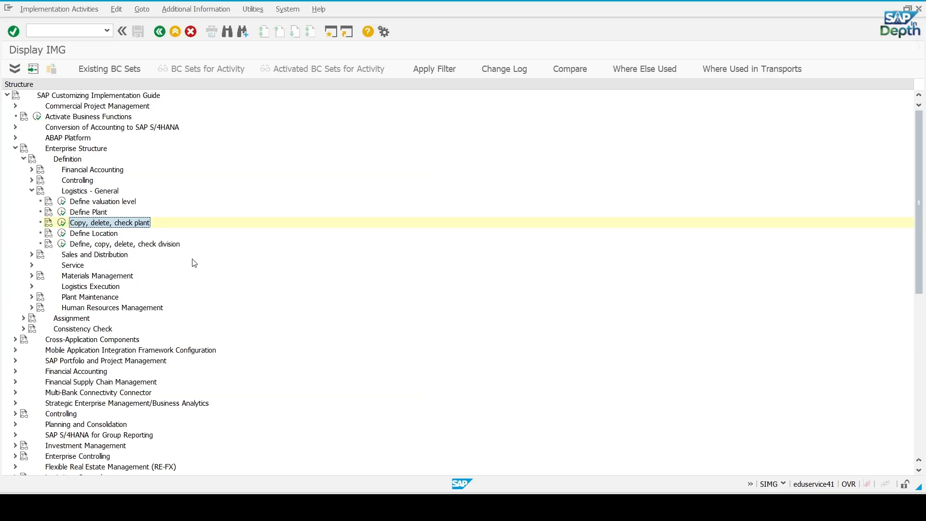
click(90, 213)
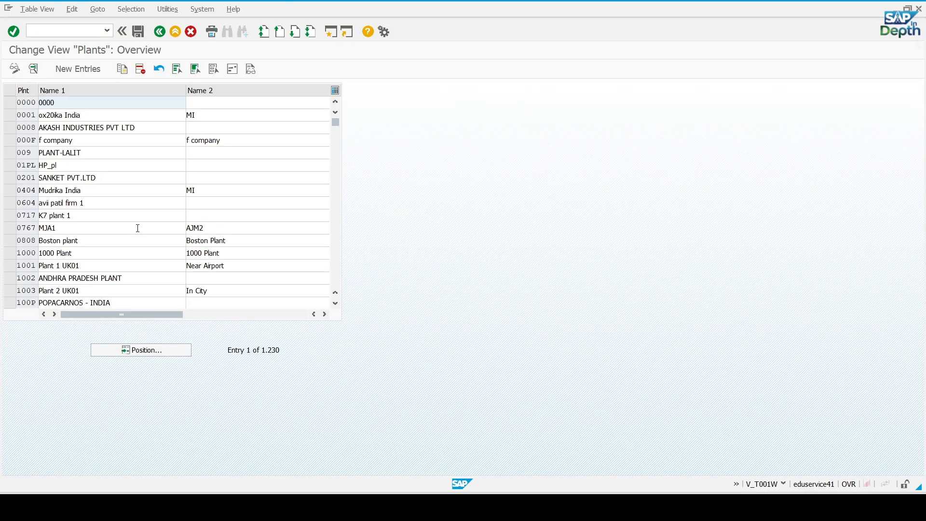
click(129, 354)
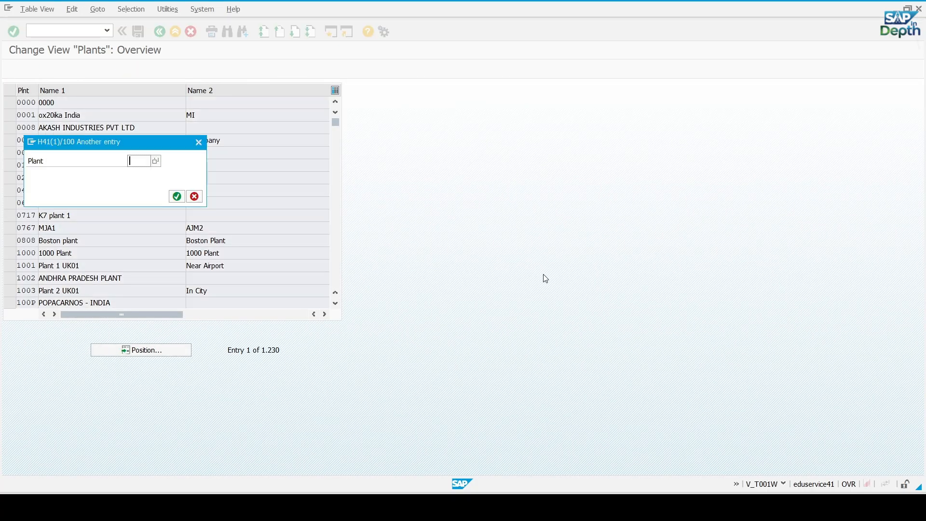
text(GM)
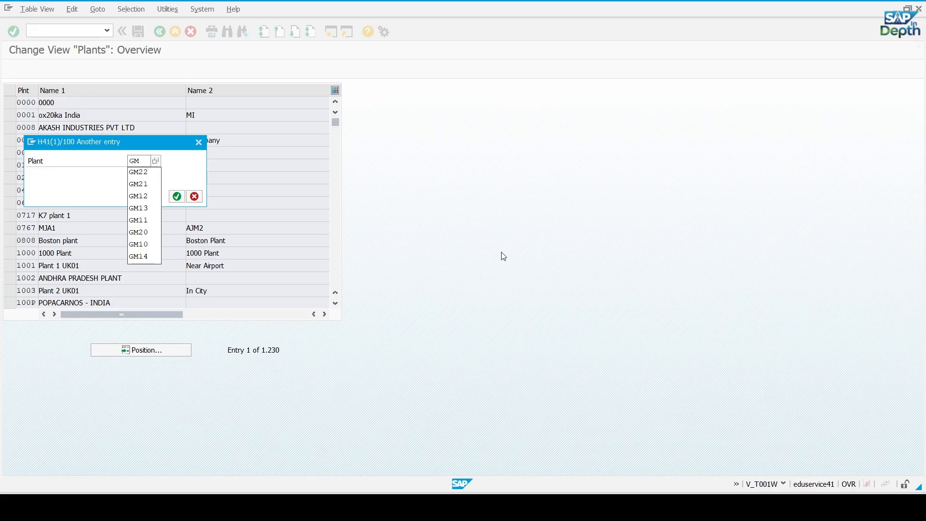
text(21)
key(Return)
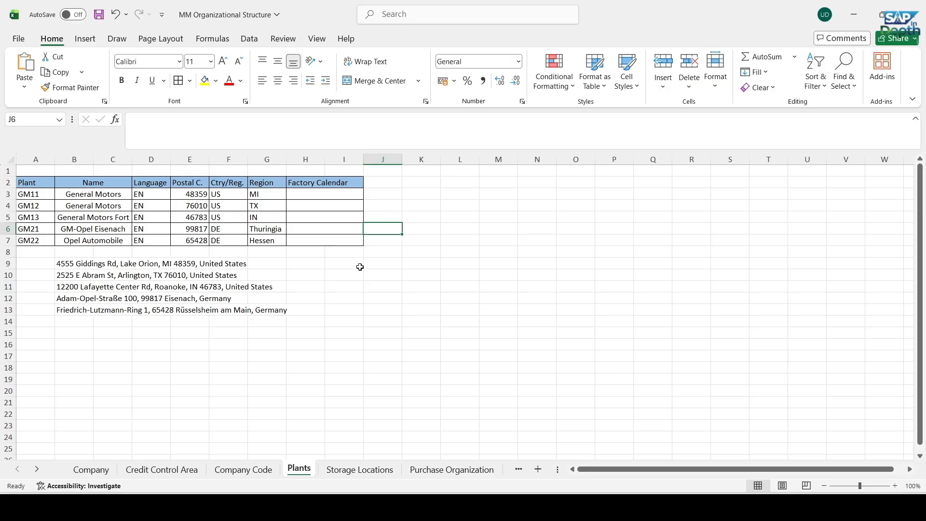
Copy GM-Opel Eisenach Plant from the Excel plant list into Name 1 and Name 2 of plant GM21 in SAP
click(339, 356)
click(98, 230)
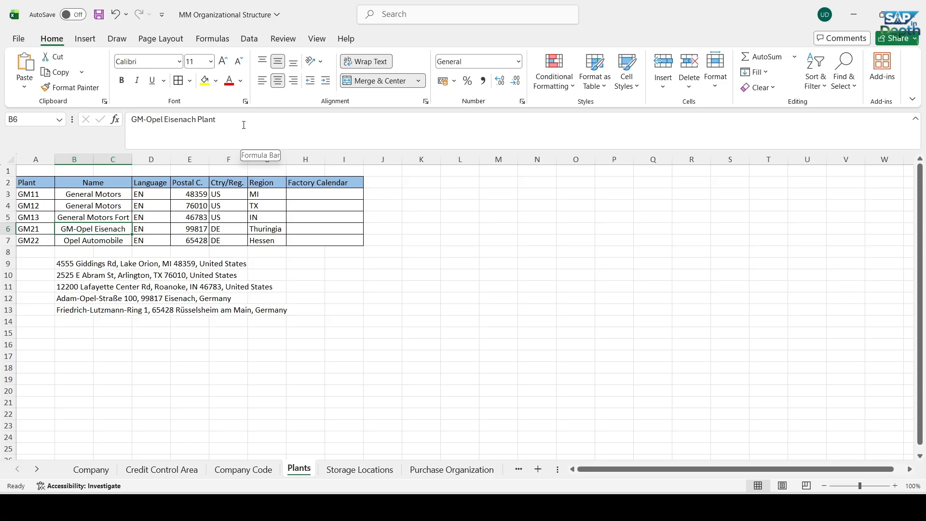
drag(225, 123, 131, 123)
key(ctrl+c)
key(alt+Tab)
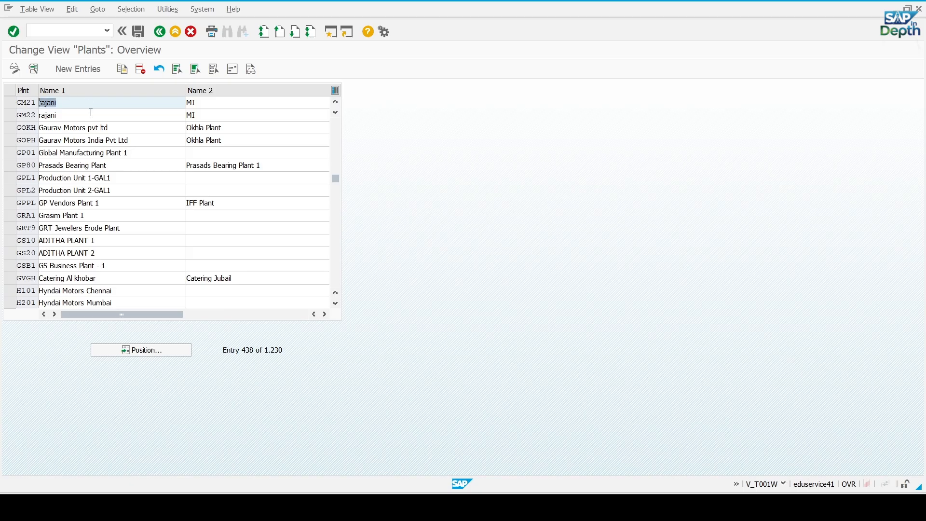
key(ctrl+v)
double_click(207, 104)
key(ctrl+v)
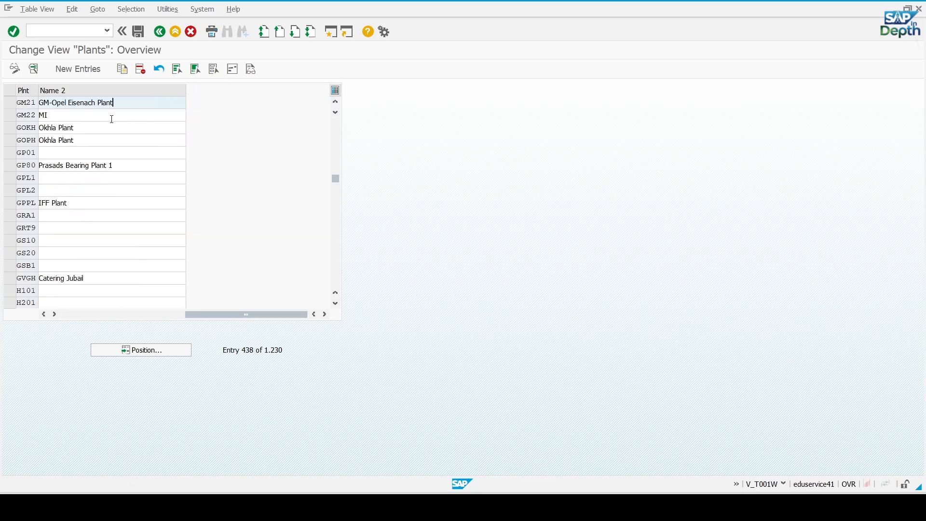
Copy Opel Automobile GmbH from Excel into both names of plant GM22 in SAP and save under the request Define Plants for General Motors
key(alt+Tab)
click(100, 239)
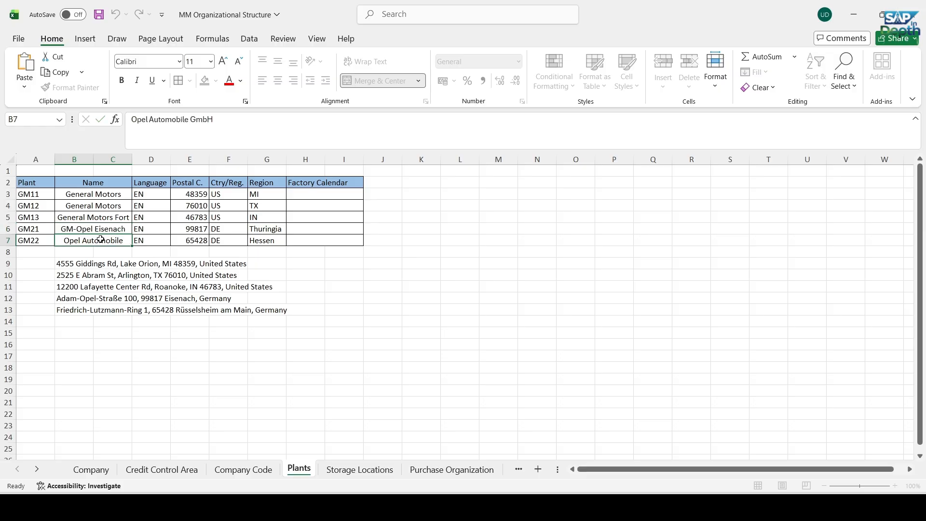
drag(233, 119, 130, 120)
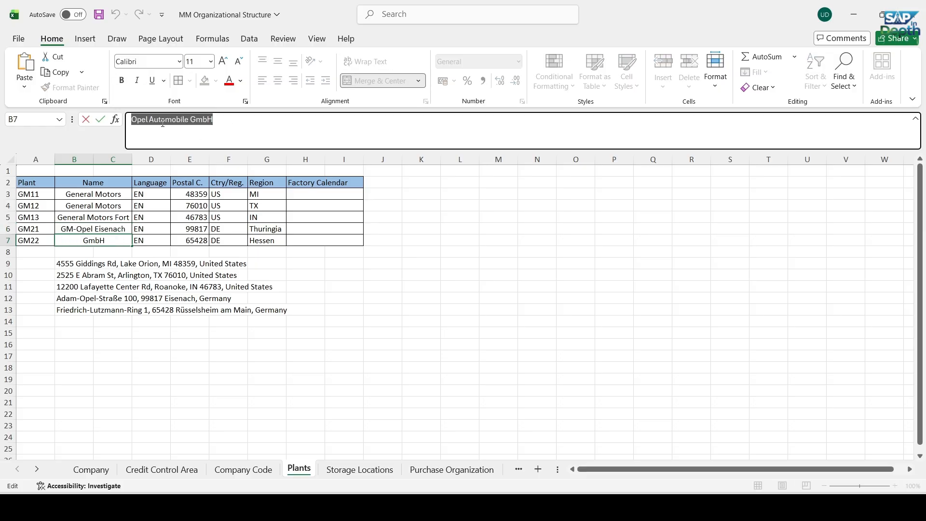
key(ctrl+c)
key(alt+Tab)
drag(222, 315, 104, 303)
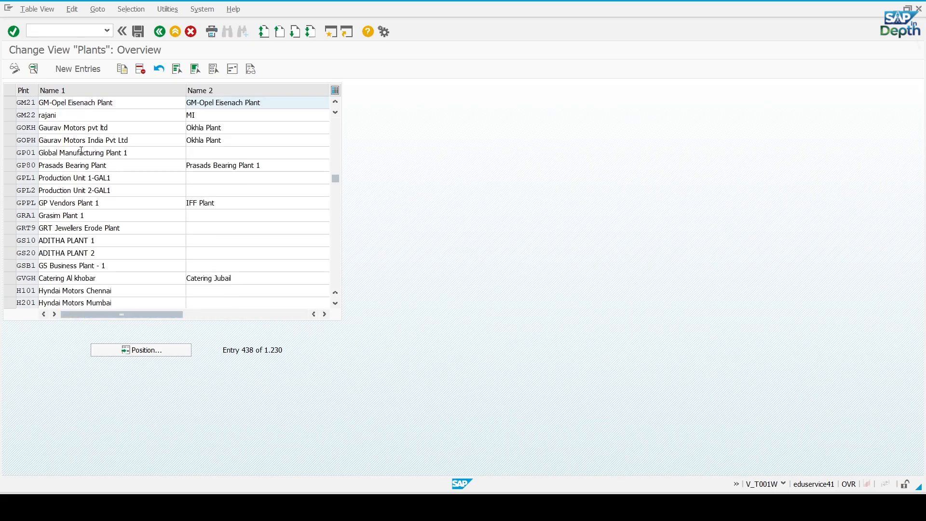
drag(70, 114, 18, 115)
key(ctrl+v)
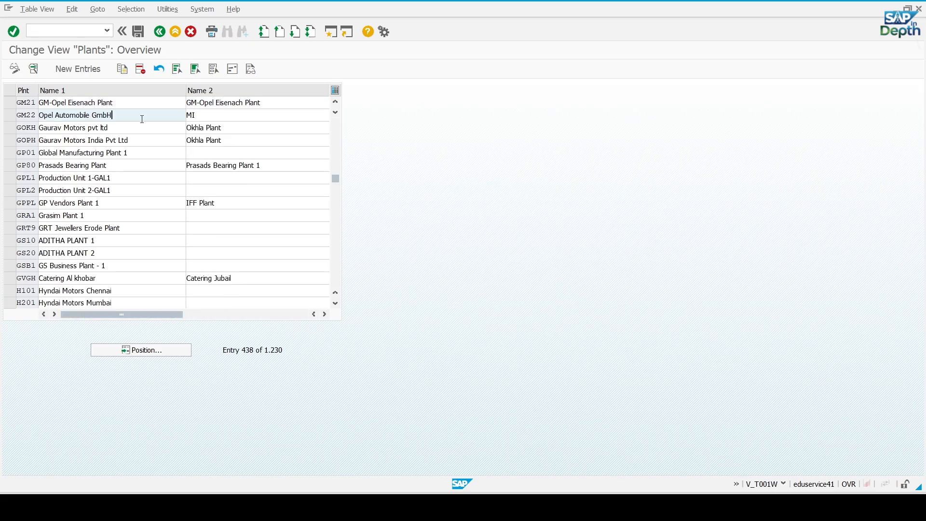
drag(207, 115, 155, 114)
key(ctrl+v)
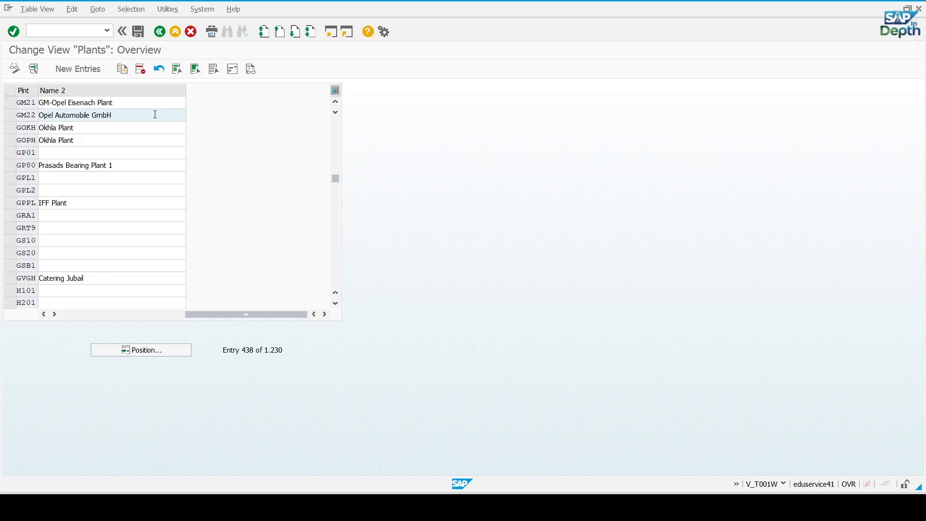
click(138, 32)
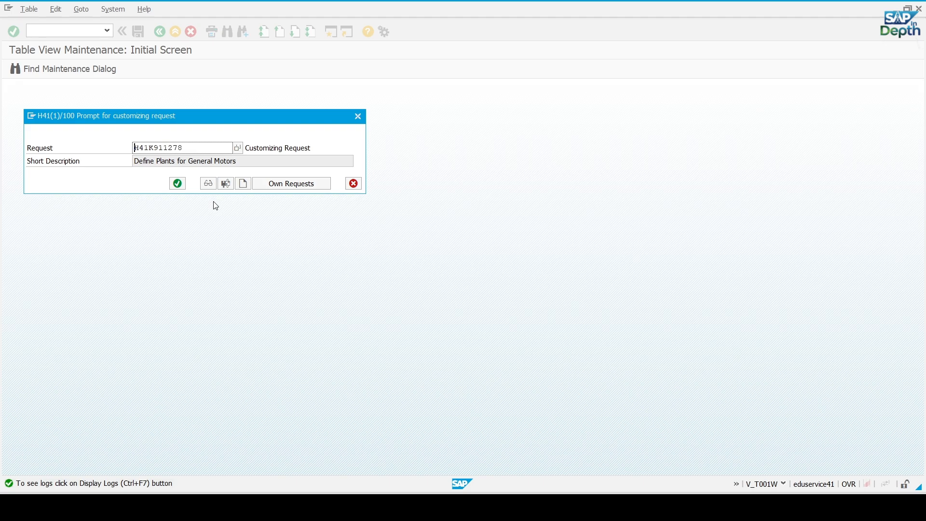
click(178, 183)
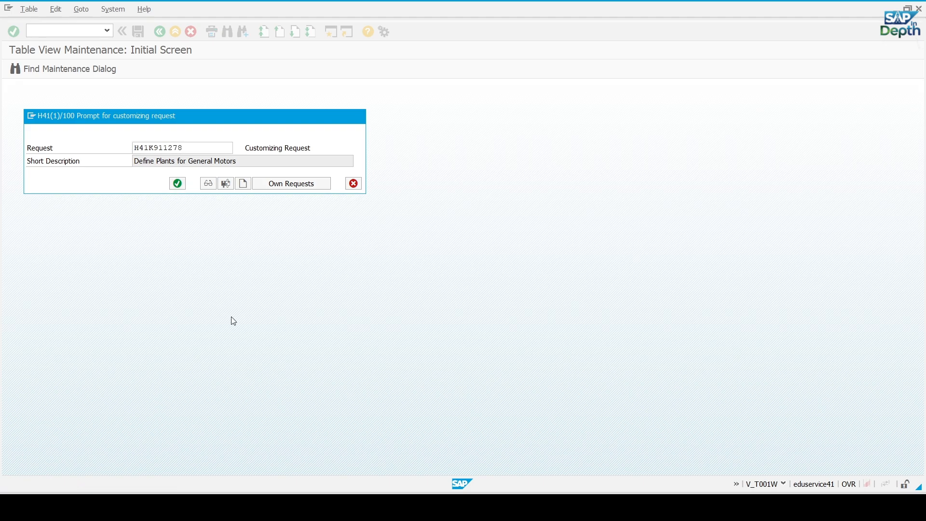
Open the address of plant GM21 and set its name to GM-Opel Eisenach Plant, copied from the Excel list
drag(218, 315, 92, 314)
click(18, 105)
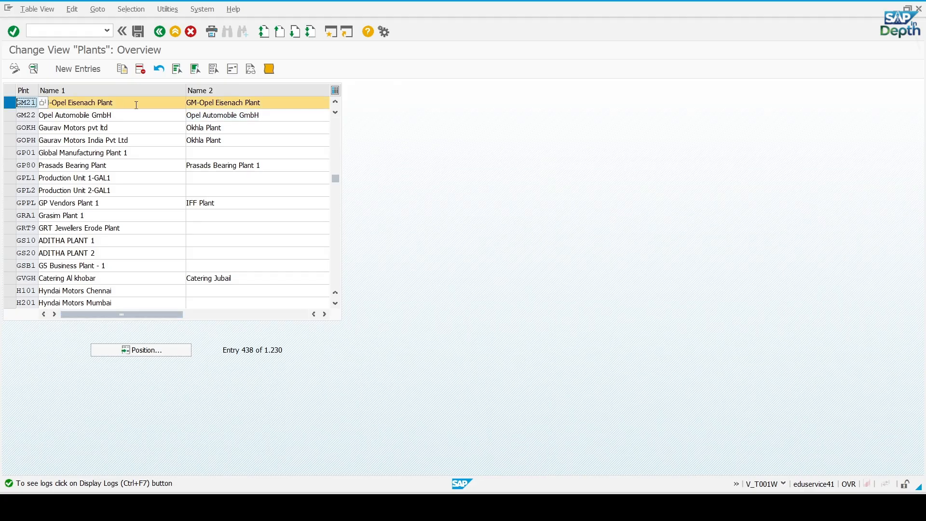
click(232, 70)
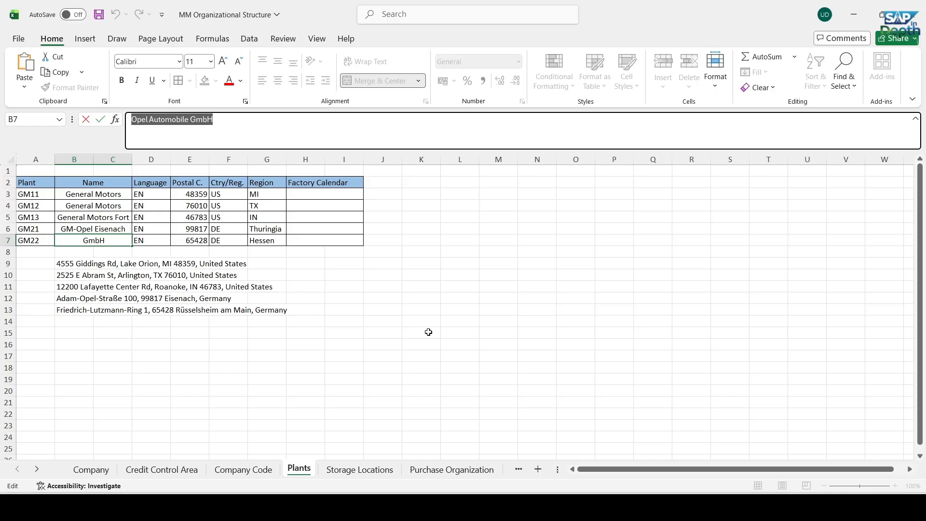
click(422, 332)
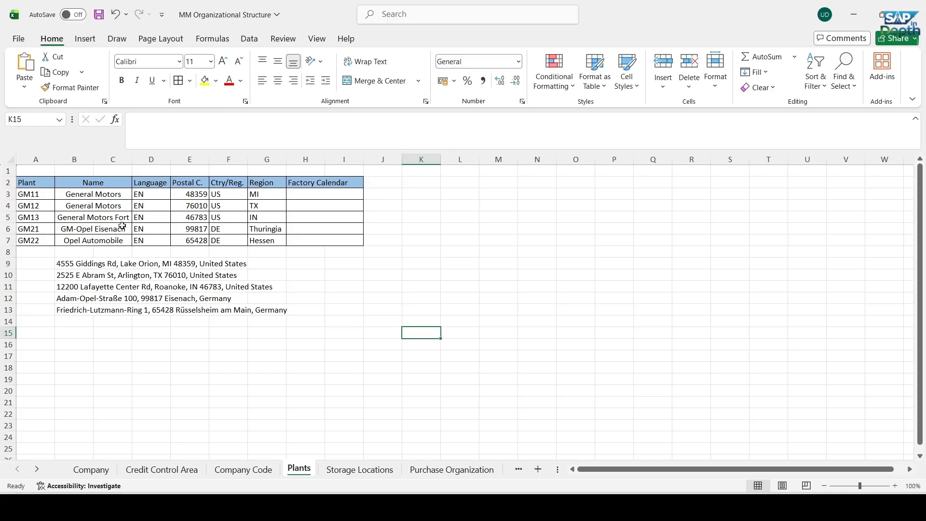
click(121, 226)
drag(217, 119, 119, 124)
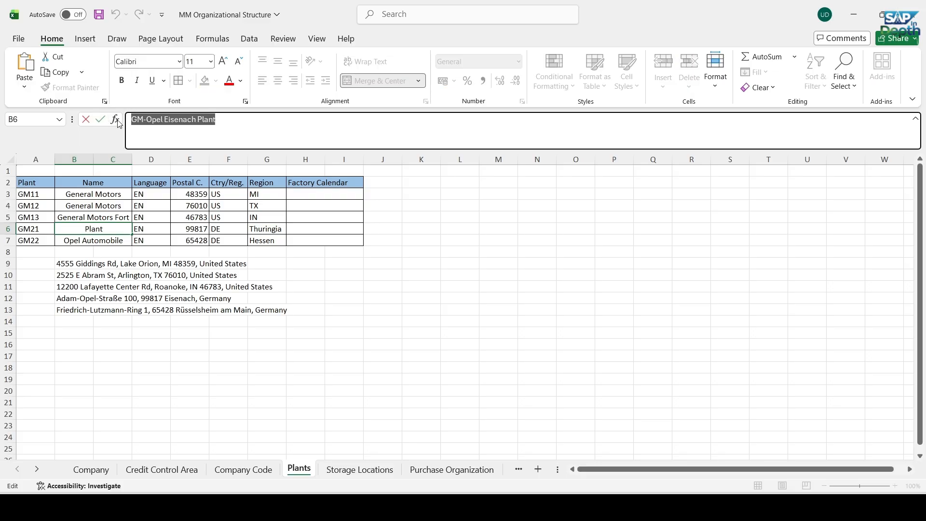
key(alt+Tab)
double_click(246, 135)
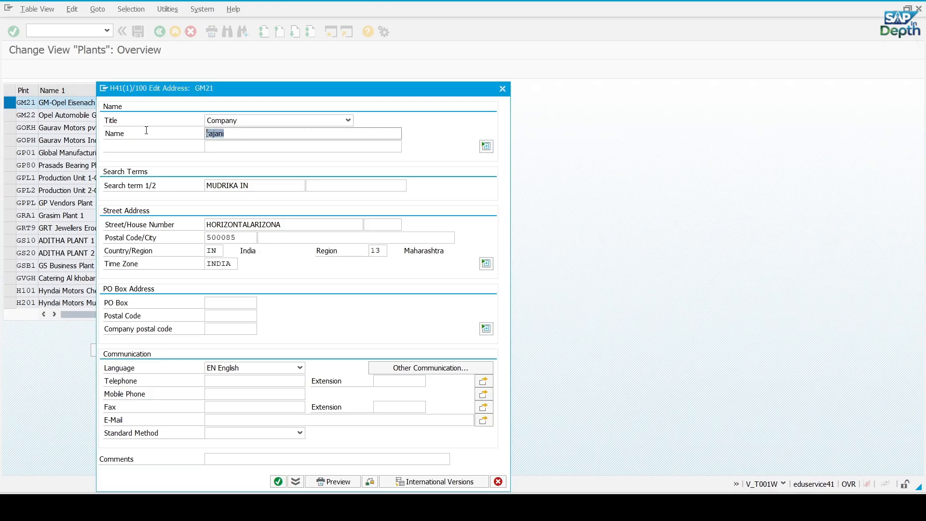
key(ctrl+v)
Set both search terms in the GM21 address to GM-Opel Eisenach
triple_click(255, 187)
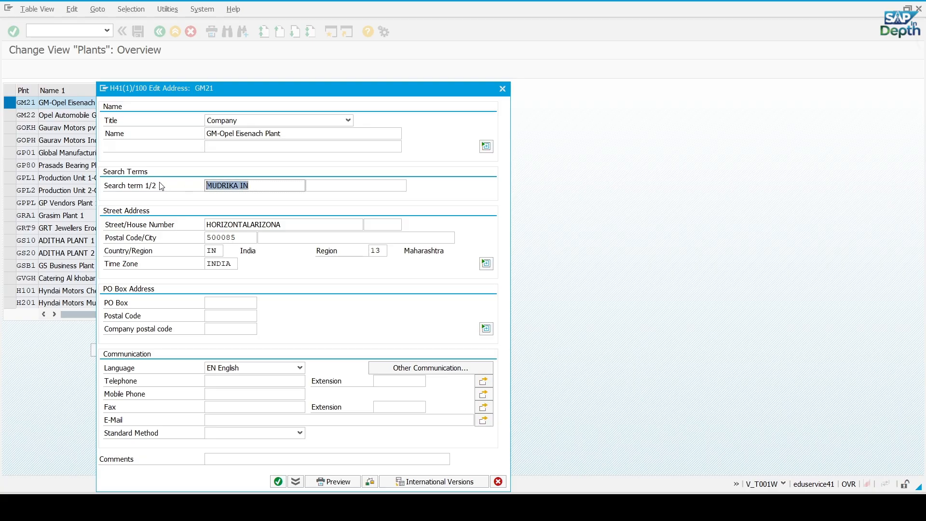
key(ctrl+v)
key(BackSpace)
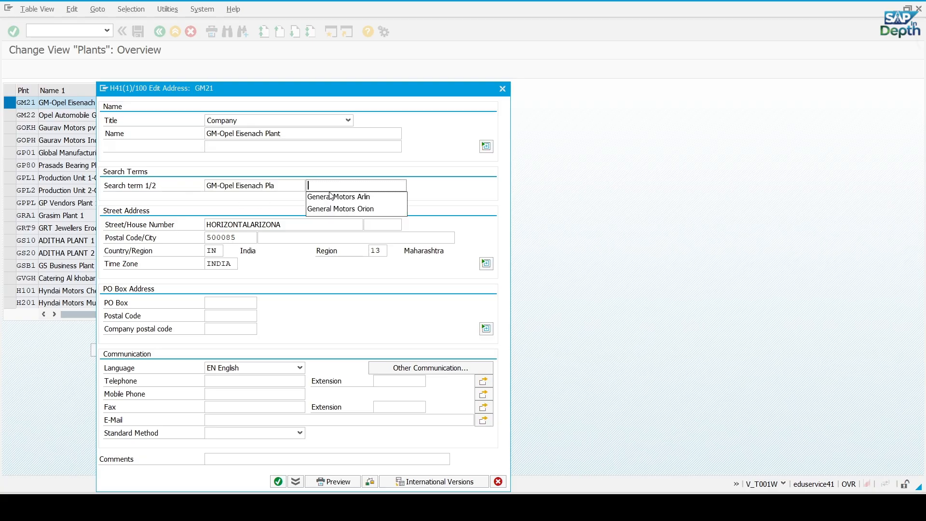
key(ctrl+v)
key(BackSpace)
key(BackSpace)
key(BackSpace)
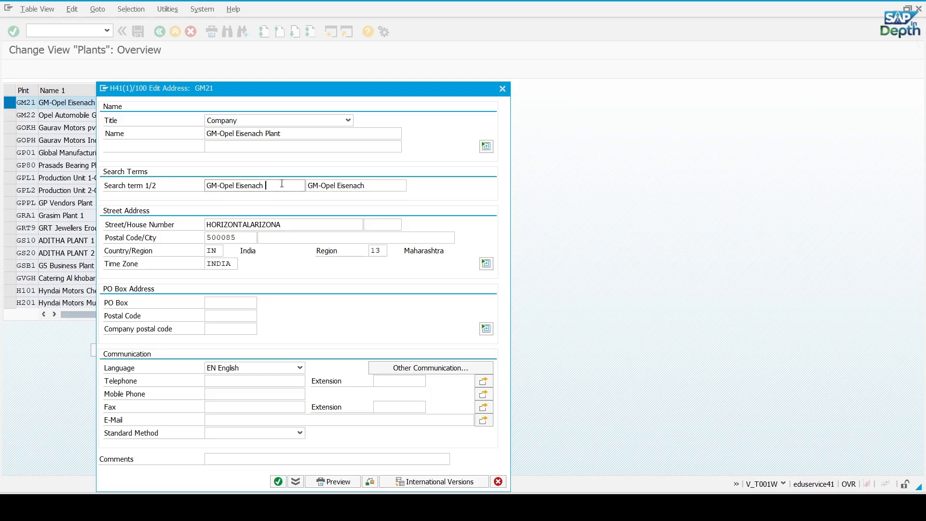
key(BackSpace)
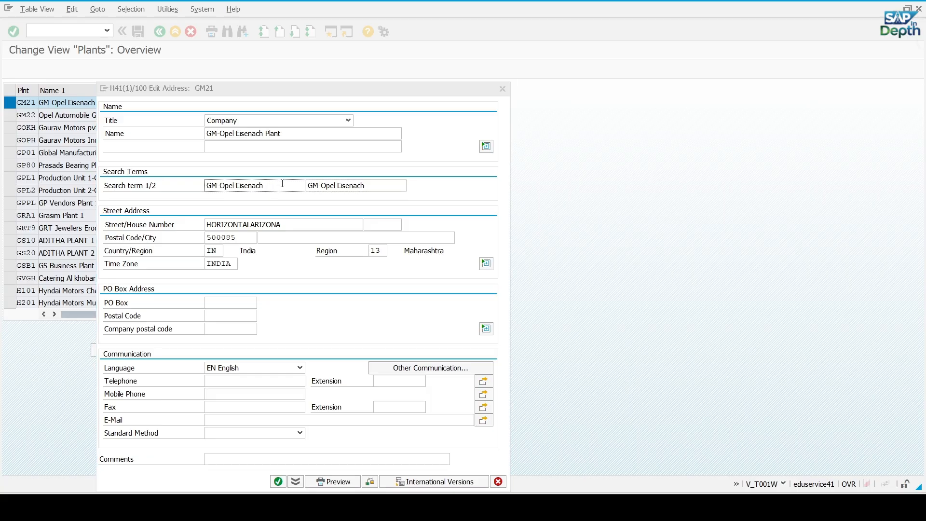
Copy the street name of the Eisenach plant from Excel into the street field of the GM21 address in SAP
key(alt+Tab)
click(185, 376)
click(63, 298)
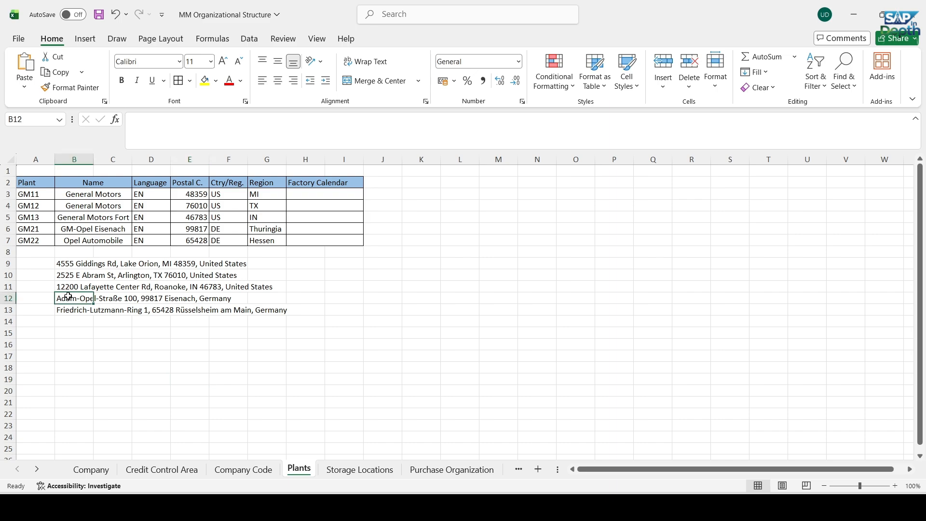
drag(132, 119, 196, 125)
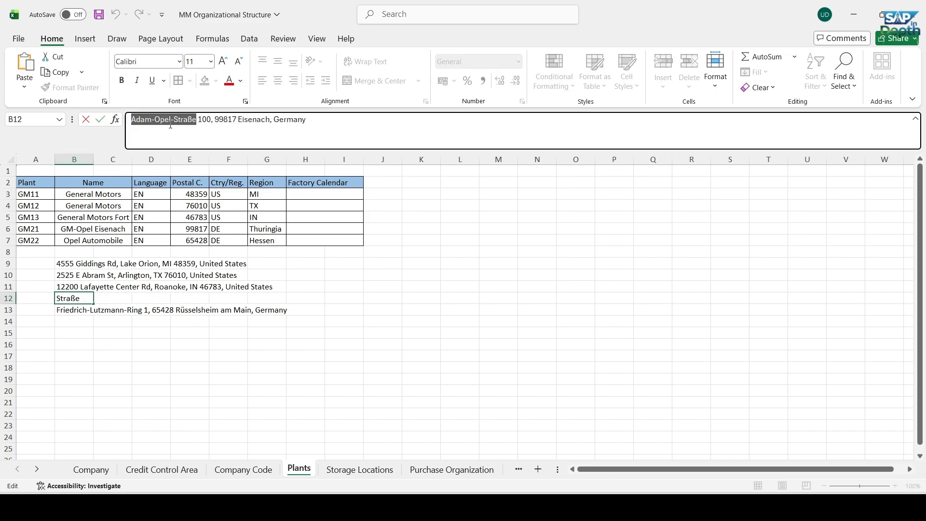
key(ctrl+c)
key(alt+Tab)
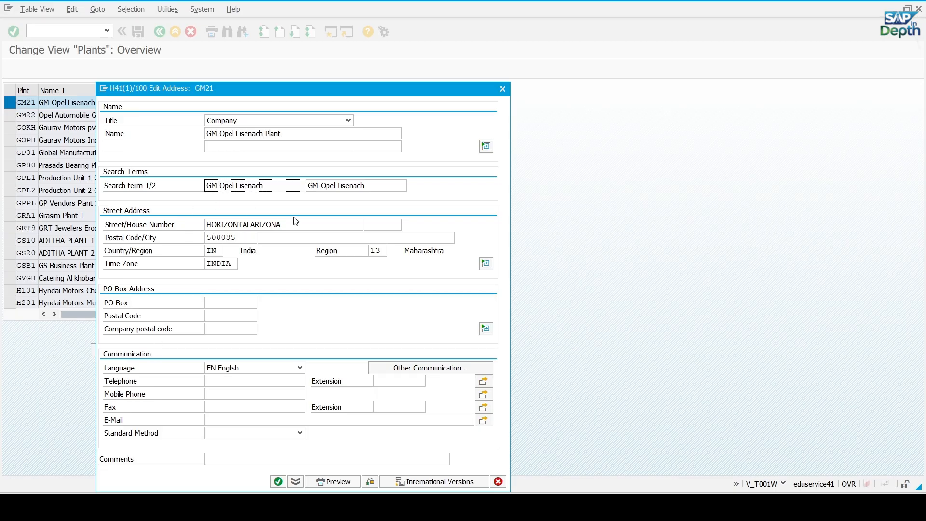
drag(296, 223, 185, 220)
key(ctrl+v)
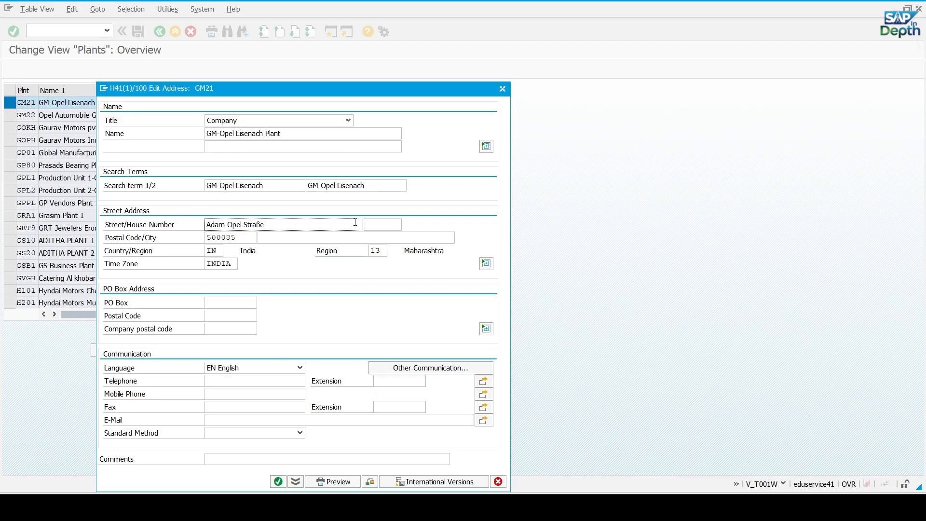
Look up the Eisenach plant's house number in Excel and enter it in the GM21 address in SAP
click(381, 225)
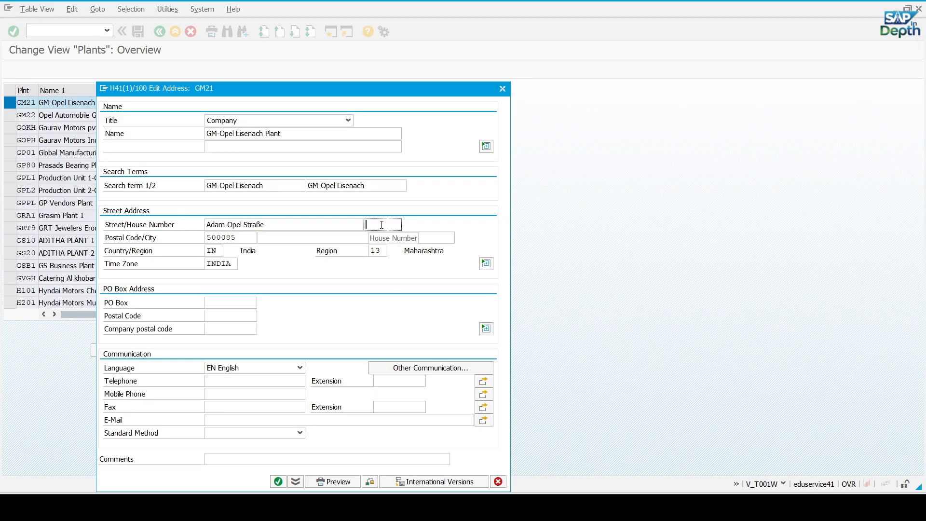
key(alt+Tab)
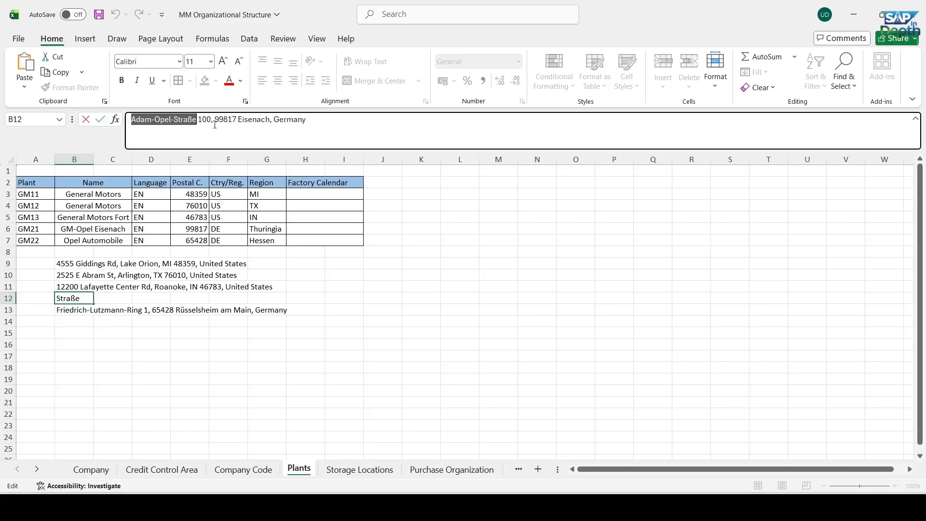
key(alt+Tab)
text(1)
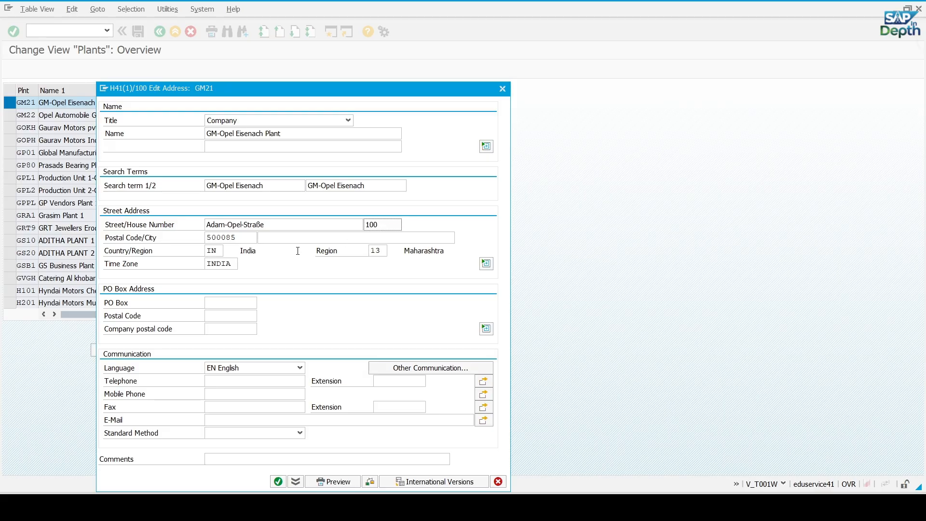
Copy the Eisenach plant's postal code from the Excel list into the postal code field of the GM21 address in SAP
key(alt+Tab)
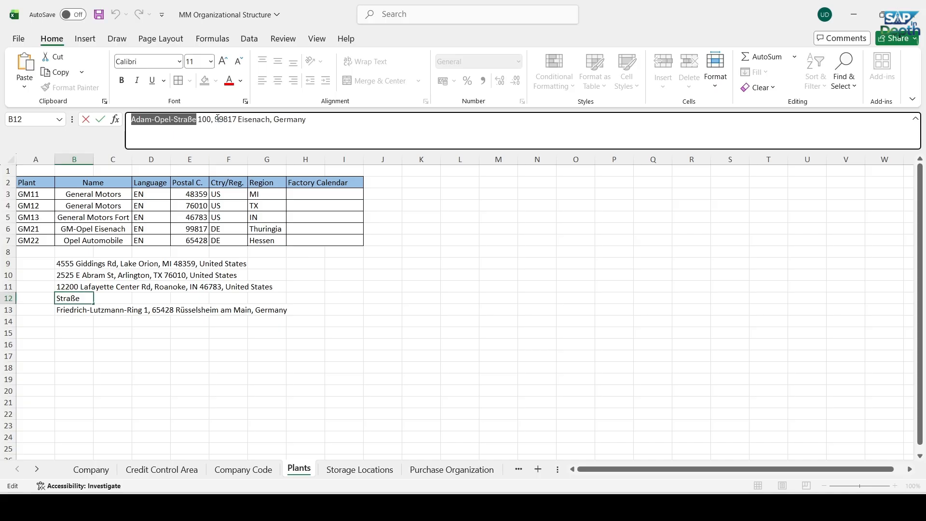
drag(215, 120, 237, 120)
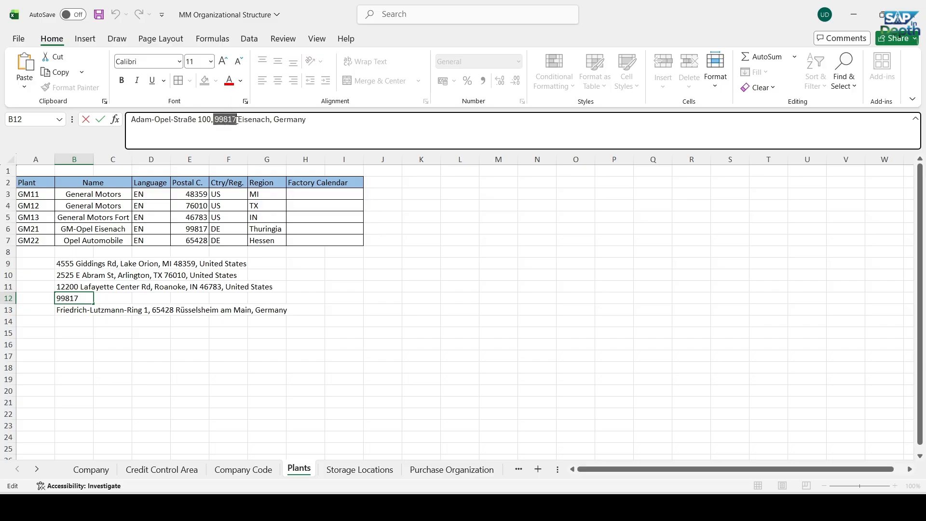
key(alt+Tab)
drag(238, 237, 213, 237)
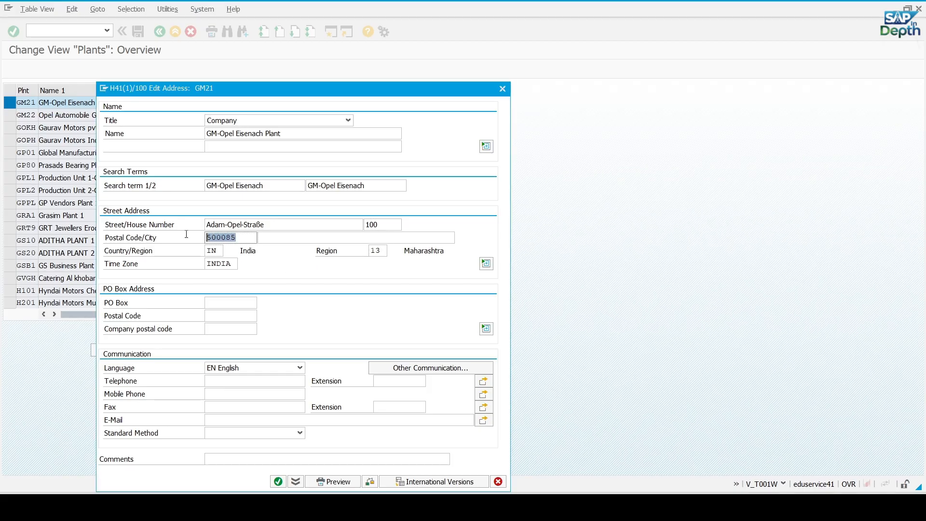
key(ctrl+v)
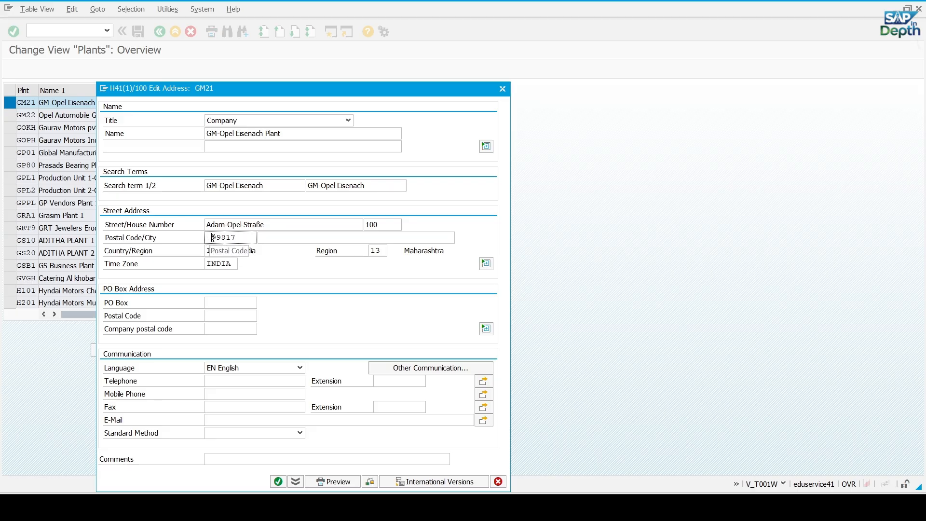
Copy the Eisenach plant's city name from Excel into the city field of the GM21 address in SAP
click(273, 240)
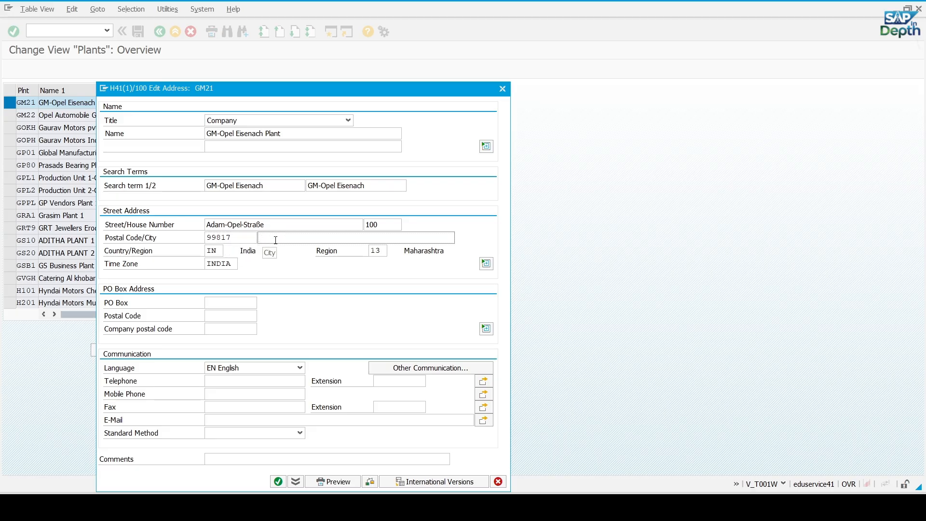
key(alt+Tab)
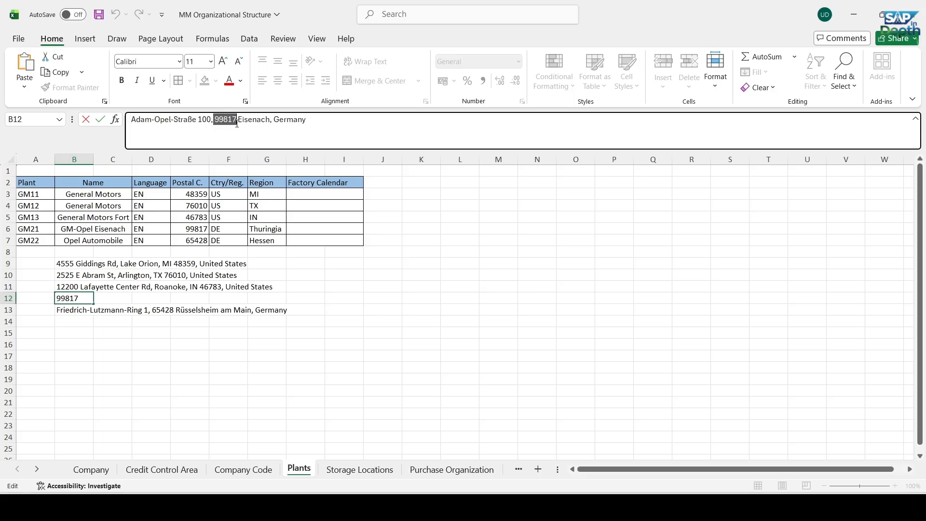
drag(237, 120, 269, 121)
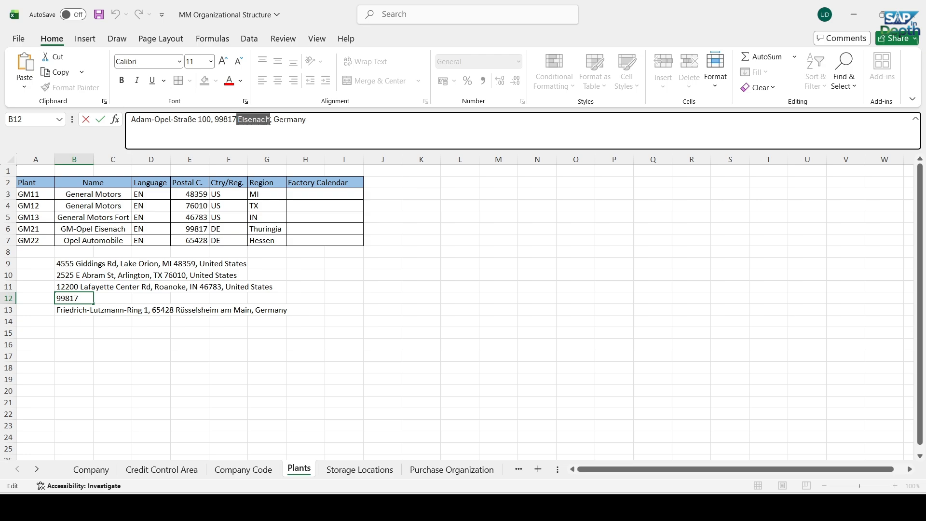
key(alt+Tab)
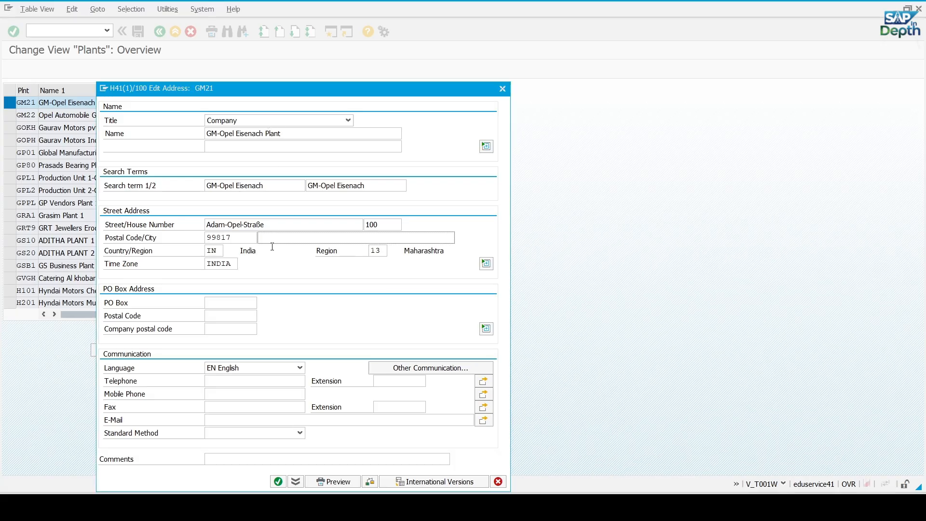
key(ctrl+v)
Change the country of the GM21 address to DE (Germany)
drag(218, 251, 205, 253)
key(BackSpace)
text(DE)
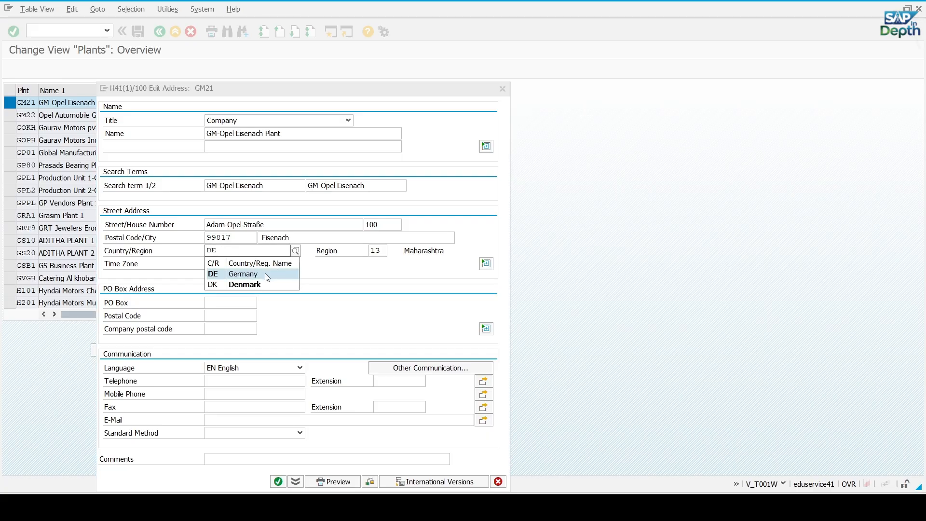
click(267, 276)
Look up GM21's region in Excel and set the region of its SAP address to 16 (Thuringia) from the value list
key(alt+Tab)
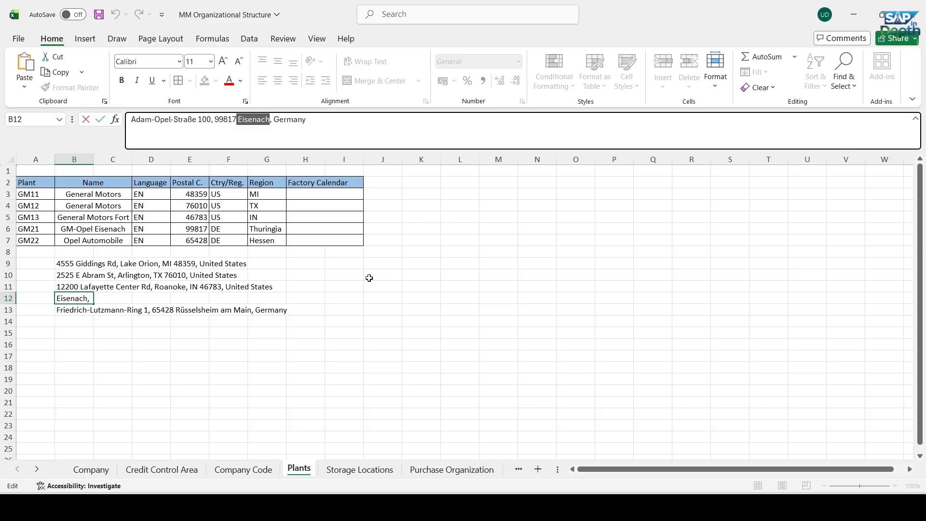
click(279, 233)
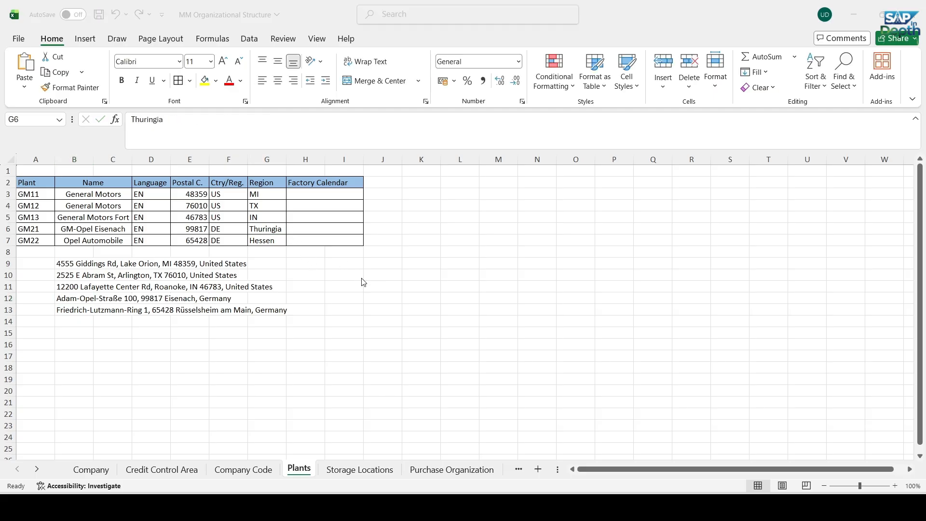
key(alt+Tab)
click(382, 251)
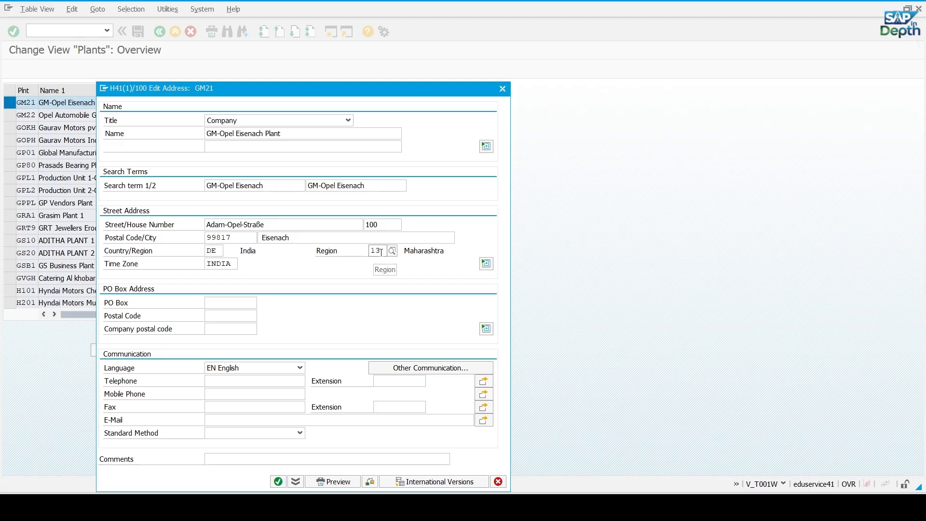
key(BackSpace)
key(BackSpace)
click(393, 250)
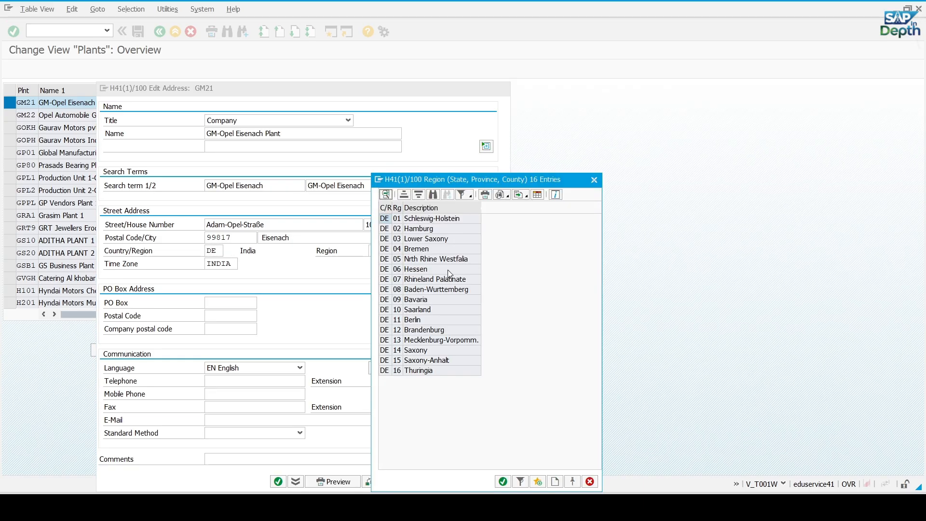
double_click(418, 370)
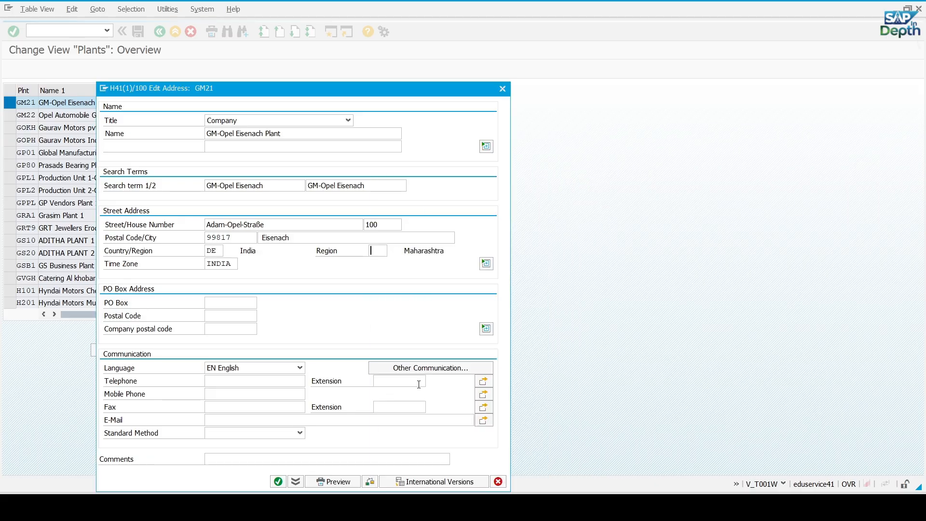
Replace the time zone of the GM21 address with CET (Central Europe) from the value list
click(235, 263)
key(BackSpace)
key(BackSpace)
key(BackSpace)
key(BackSpace)
key(BackSpace)
key(F4)
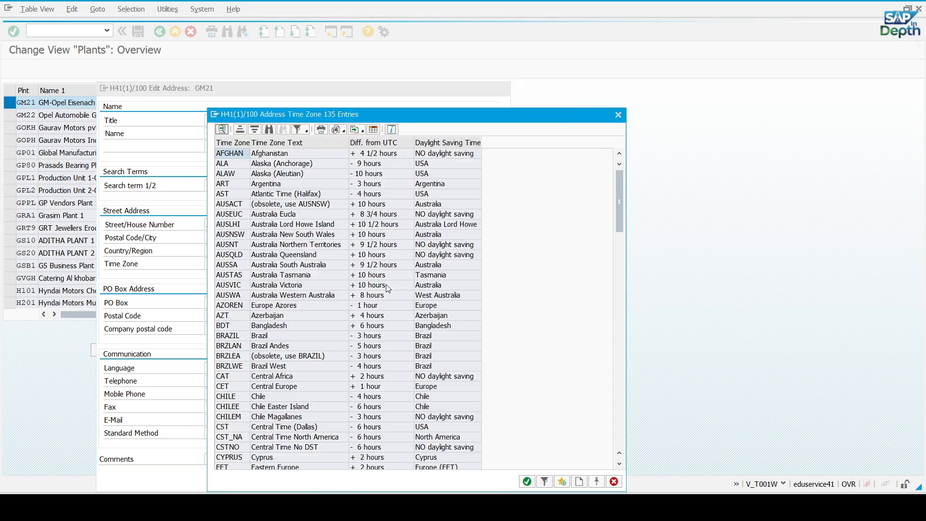
scroll(302, 247, down, 3)
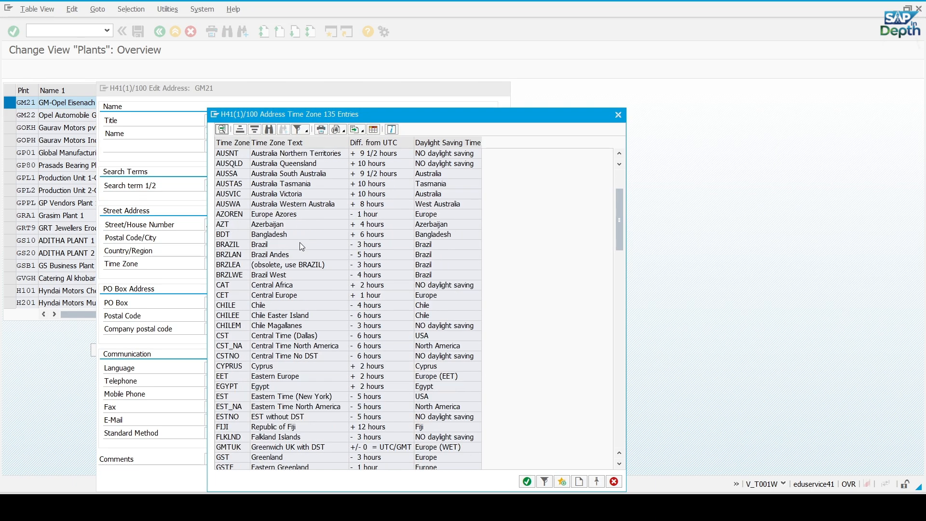
double_click(239, 296)
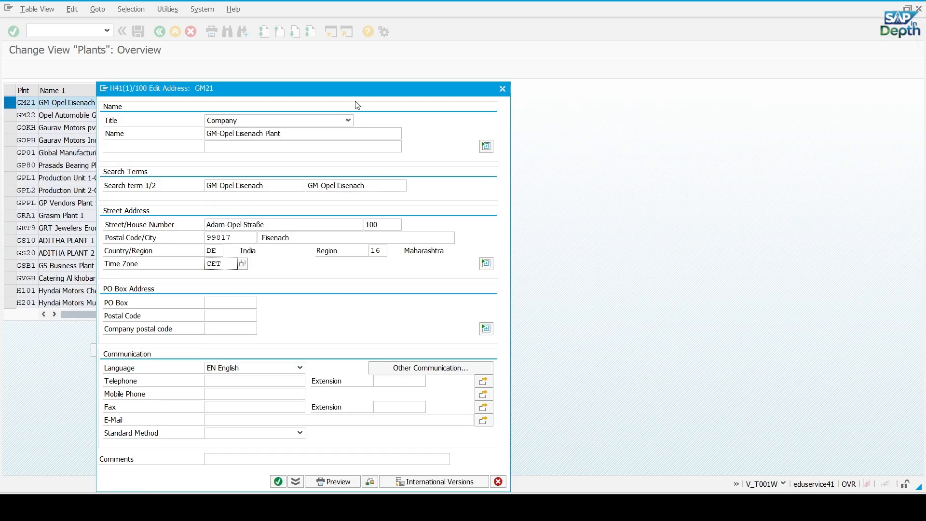
Check and confirm the GM21 address, and save the plant changes
drag(357, 89, 431, 58)
click(448, 454)
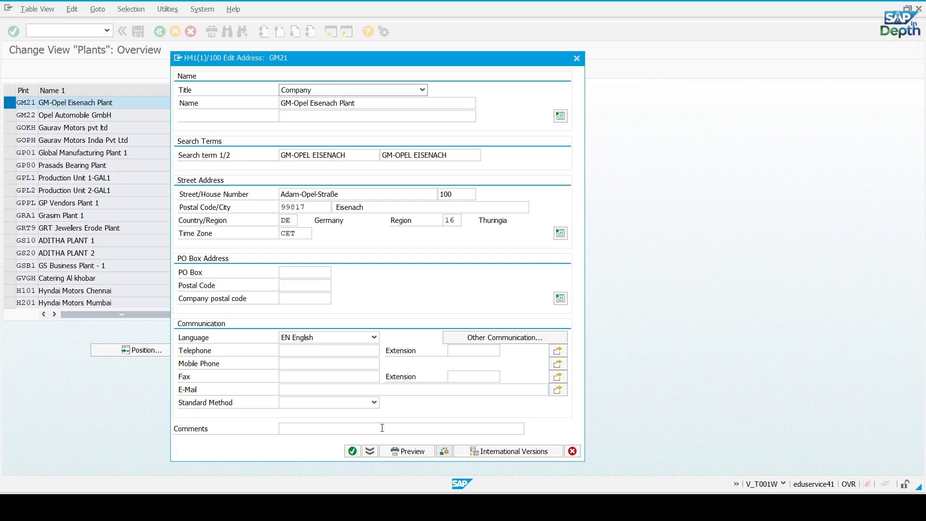
click(352, 451)
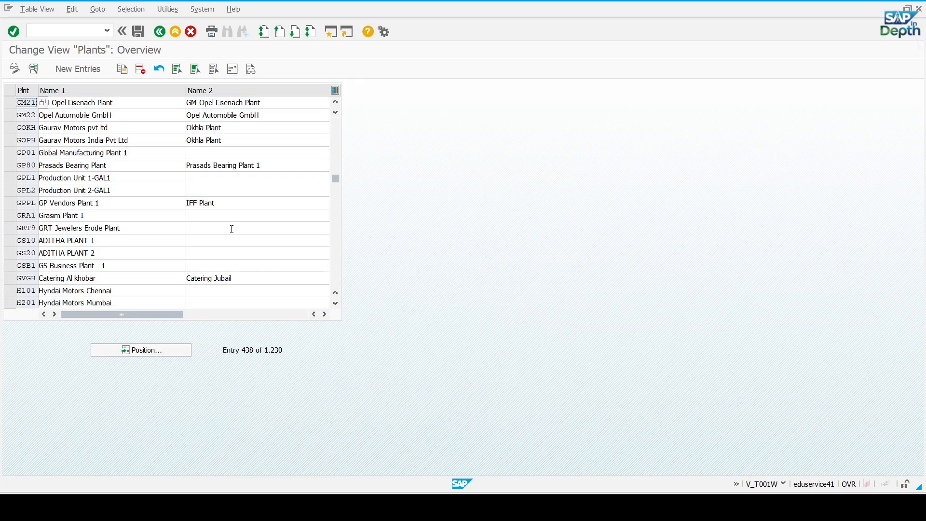
click(139, 31)
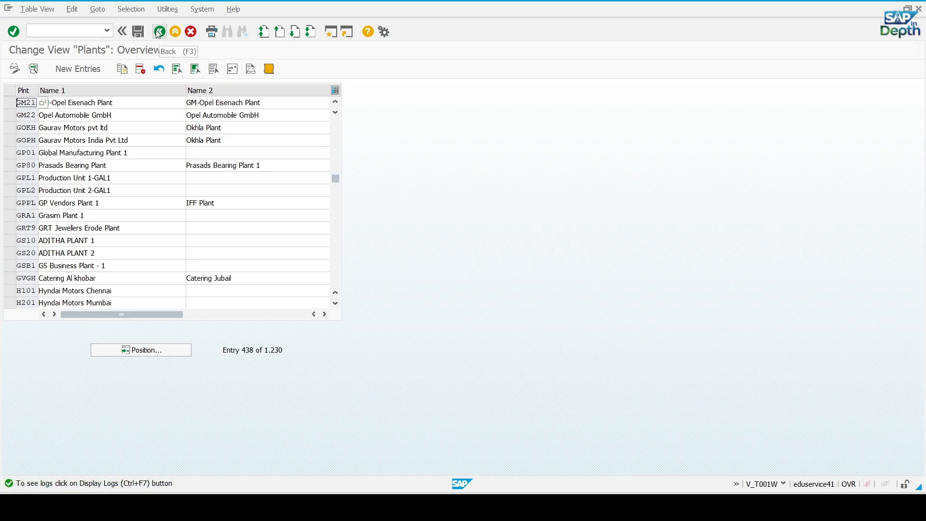
Open the details of plant GM21, assign factory calendar 14, Germany (Thuringia), and save the plant
double_click(81, 103)
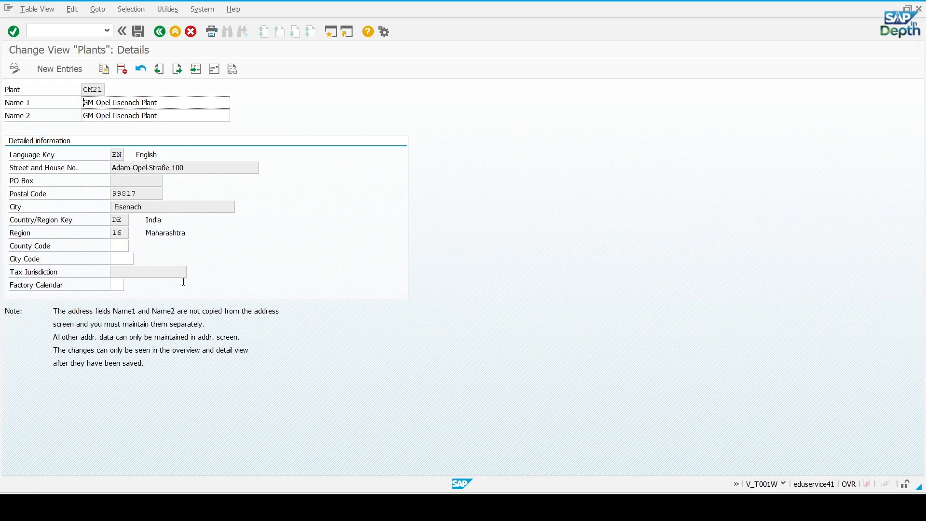
click(120, 287)
click(129, 285)
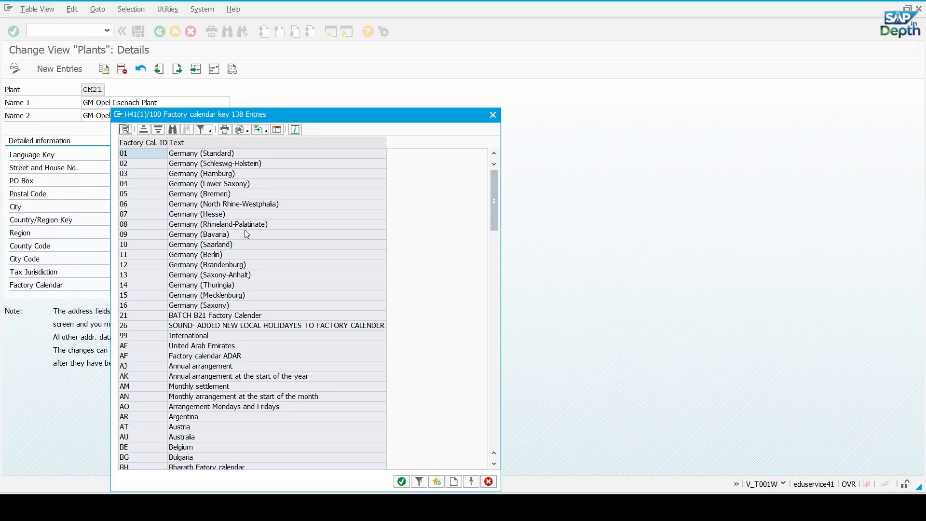
double_click(211, 285)
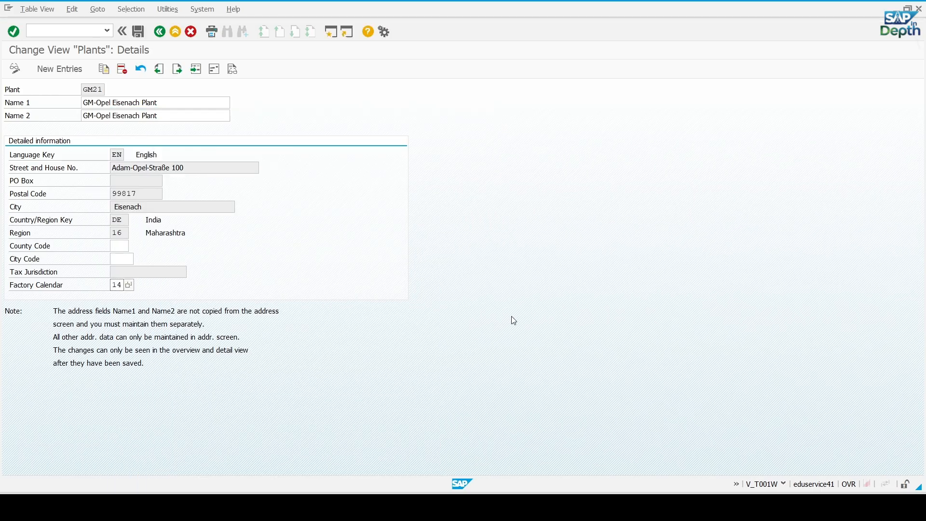
key(Return)
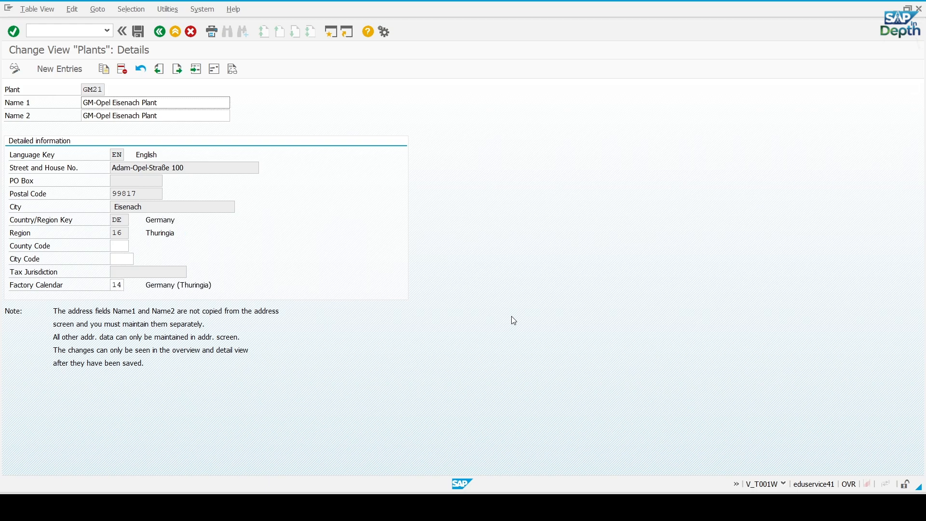
click(137, 34)
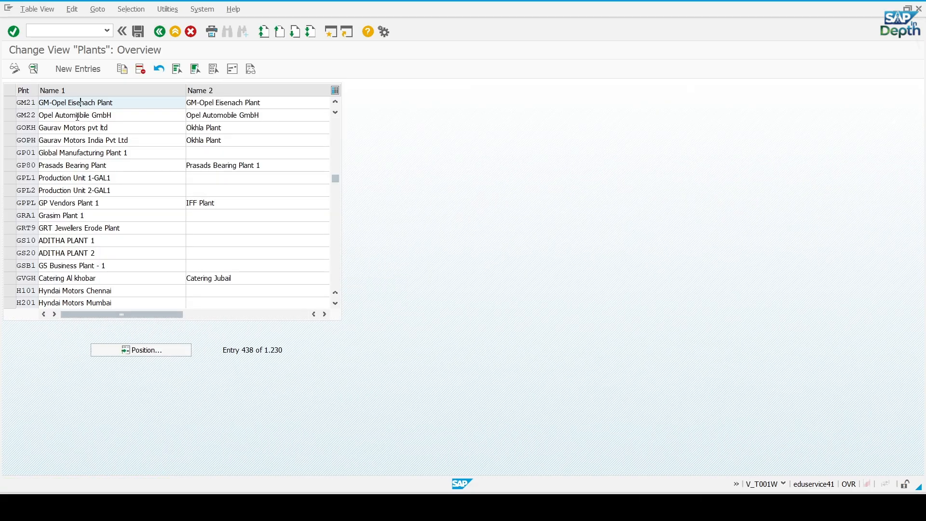
Open the address of plant GM22 and set its name to Opel Automobile GmbH, copied from the Excel list
double_click(78, 117)
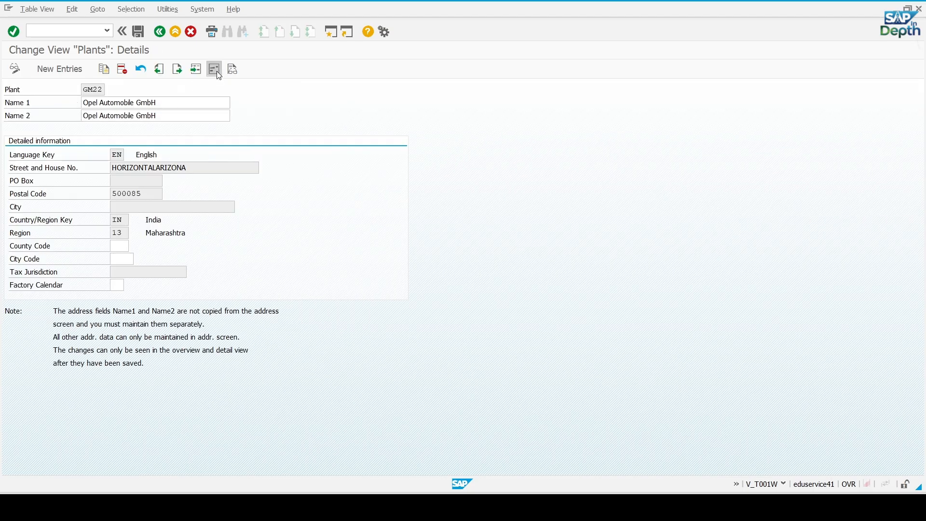
click(215, 69)
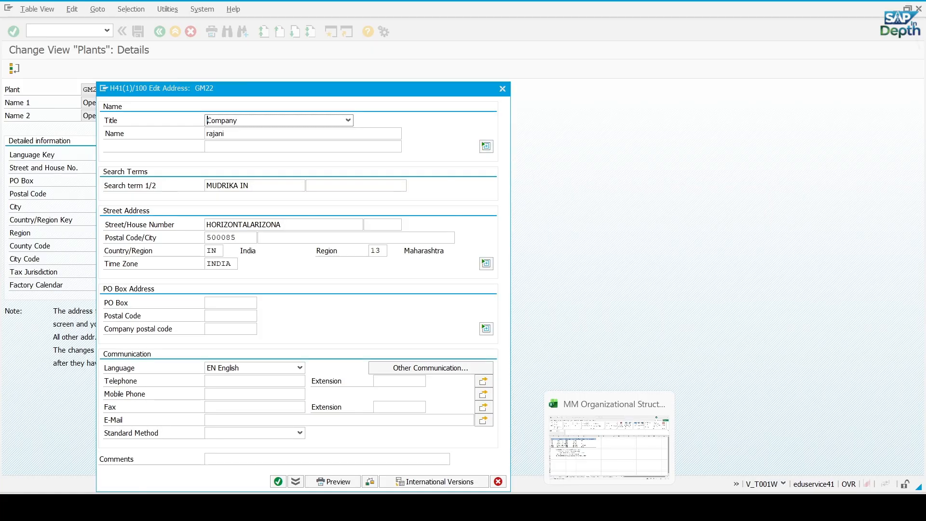
click(609, 507)
click(349, 344)
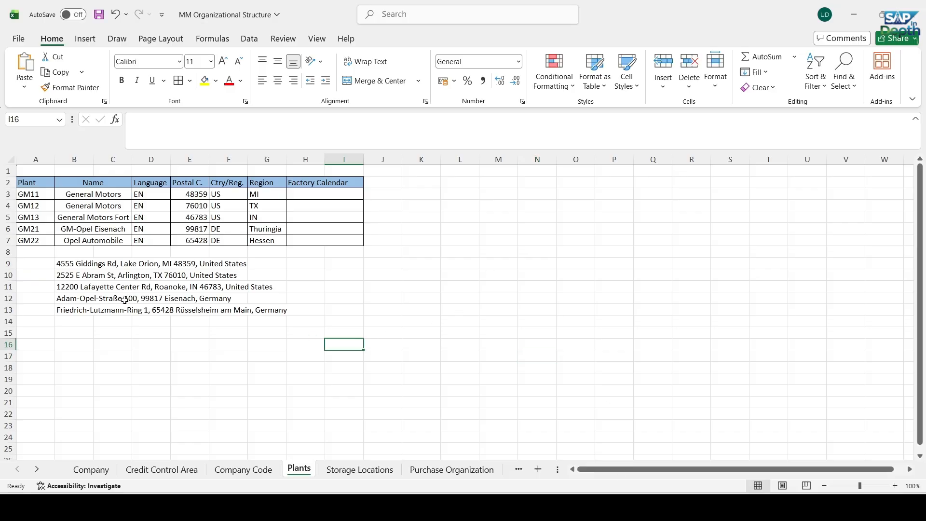
click(95, 241)
drag(213, 119, 131, 119)
key(ctrl+c)
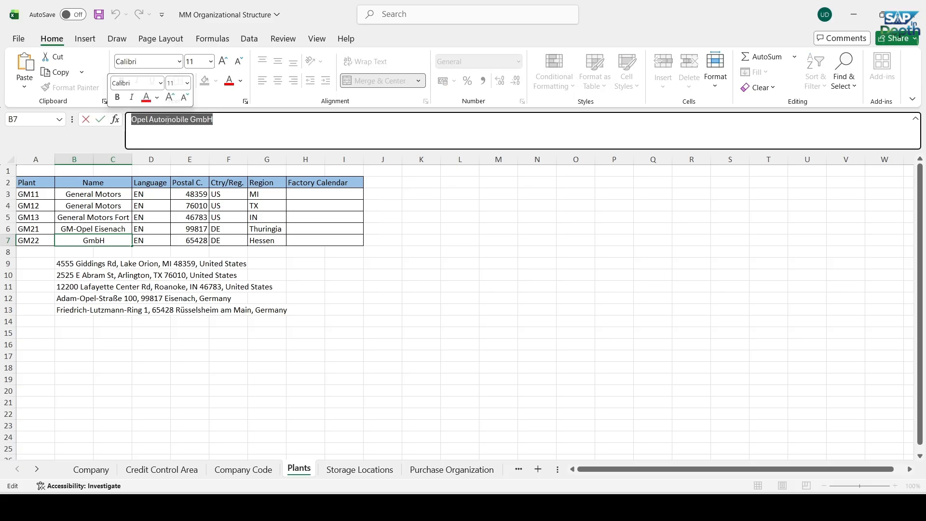
key(alt+Tab)
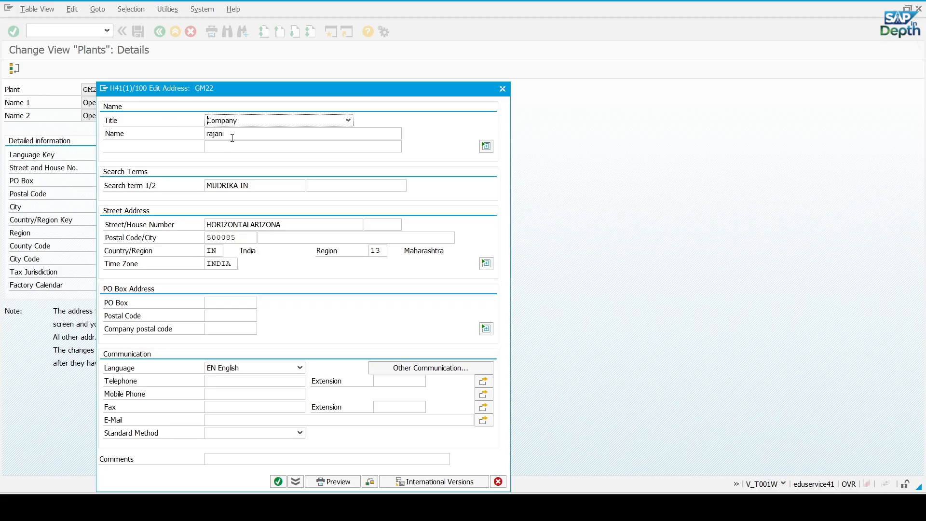
double_click(241, 133)
key(ctrl+v)
Set both search terms in the GM22 address to Opel Automobile GmbH
drag(259, 188, 171, 192)
key(ctrl+v)
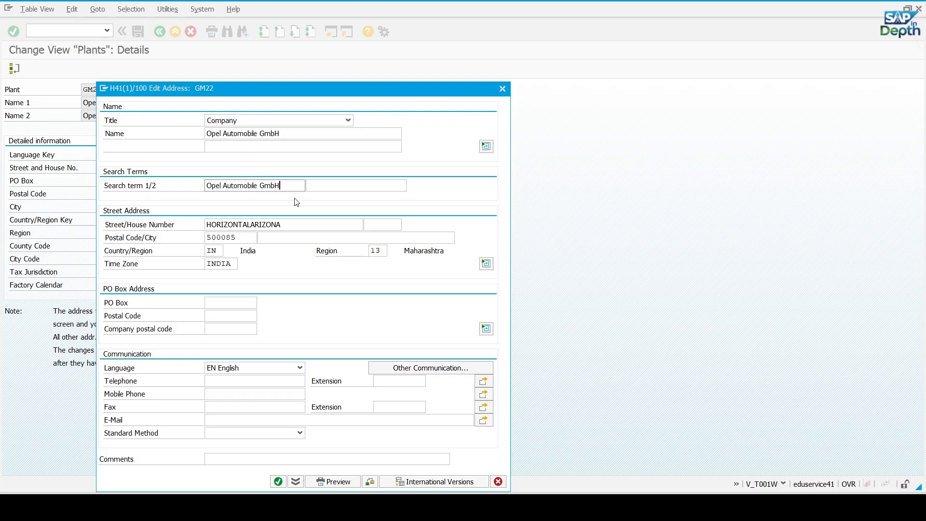
click(359, 186)
key(ctrl+v)
Copy the street name of the Opel Automobile plant from Excel into the street field of the GM22 address in SAP
key(alt+Tab)
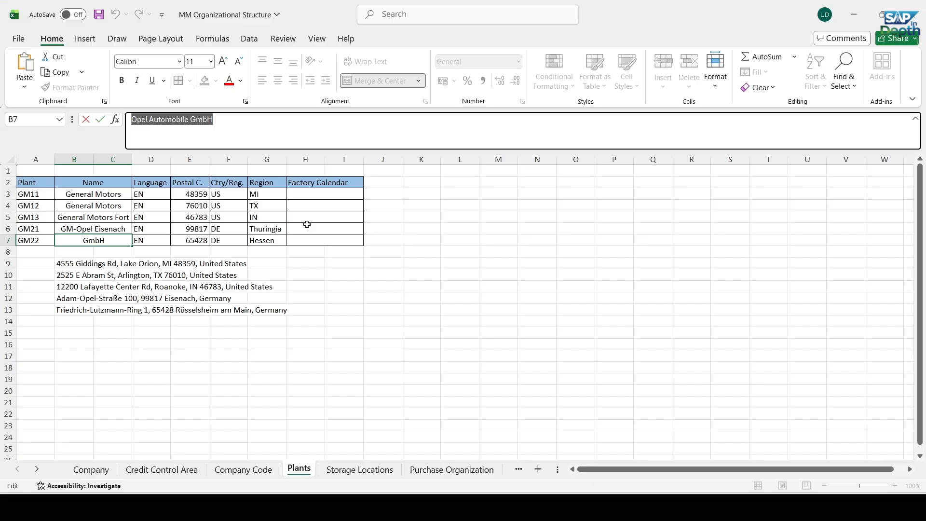
click(141, 352)
click(56, 313)
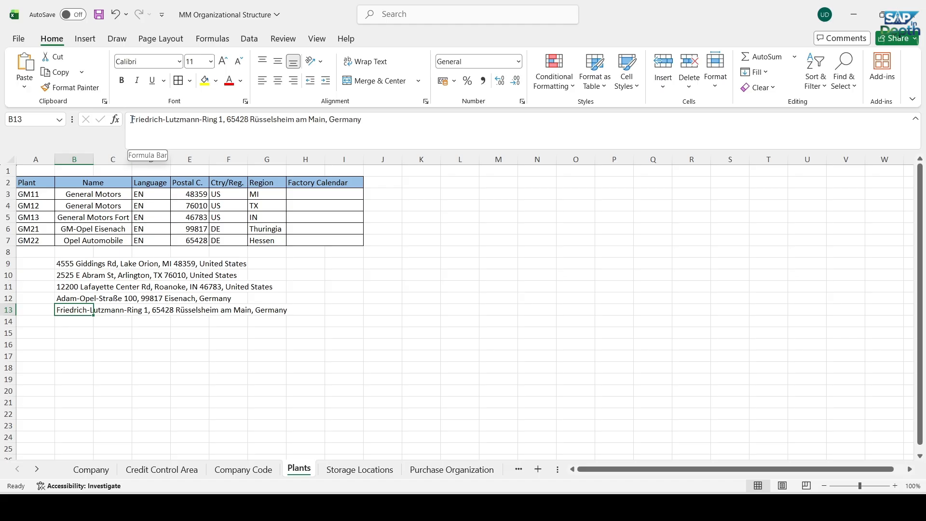
drag(133, 119, 216, 126)
key(ctrl+c)
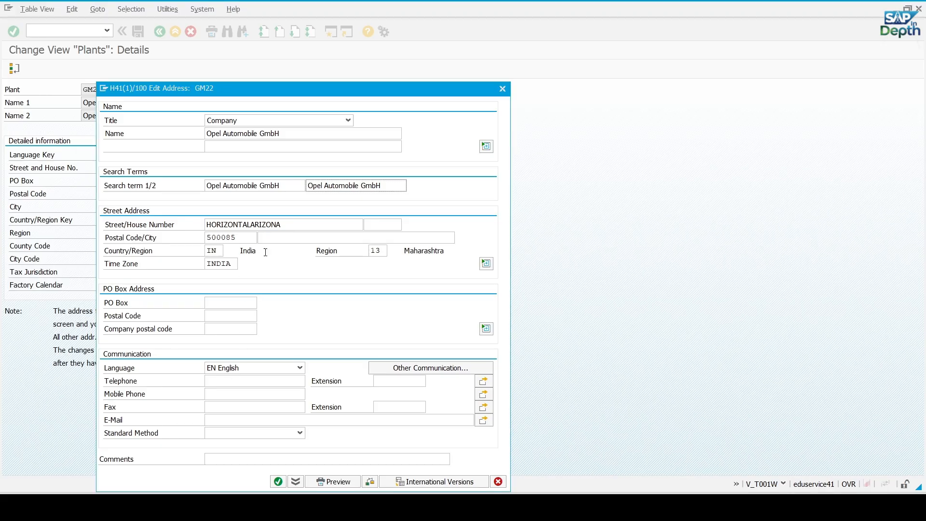
drag(281, 224, 199, 223)
key(ctrl+v)
click(387, 225)
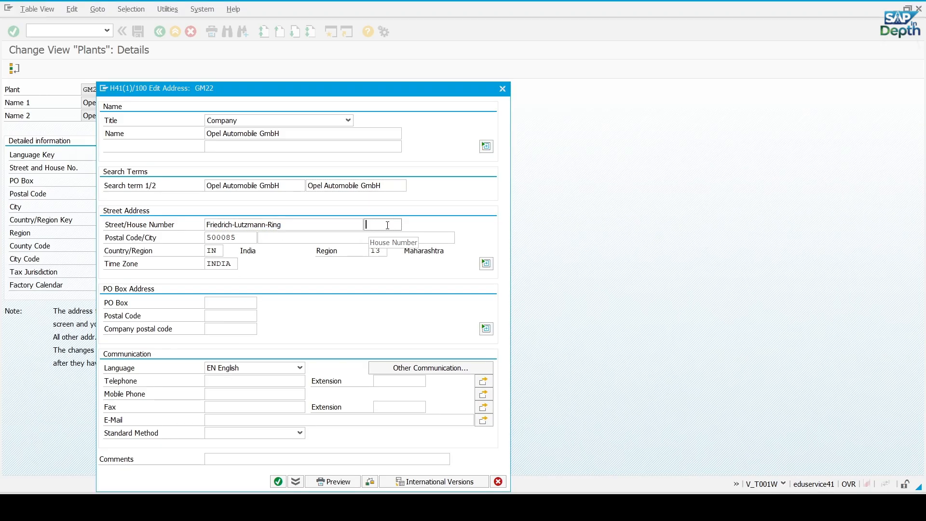
Enter the plant's house number in the GM22 address and replace its postal code with the one copied from the Excel address line
text(1)
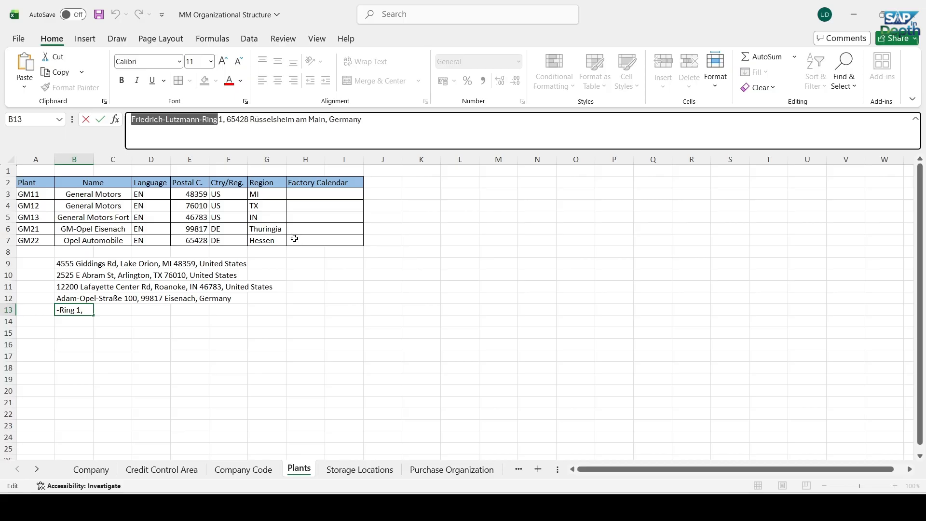
click(228, 119)
drag(227, 119, 249, 121)
key(ctrl+c)
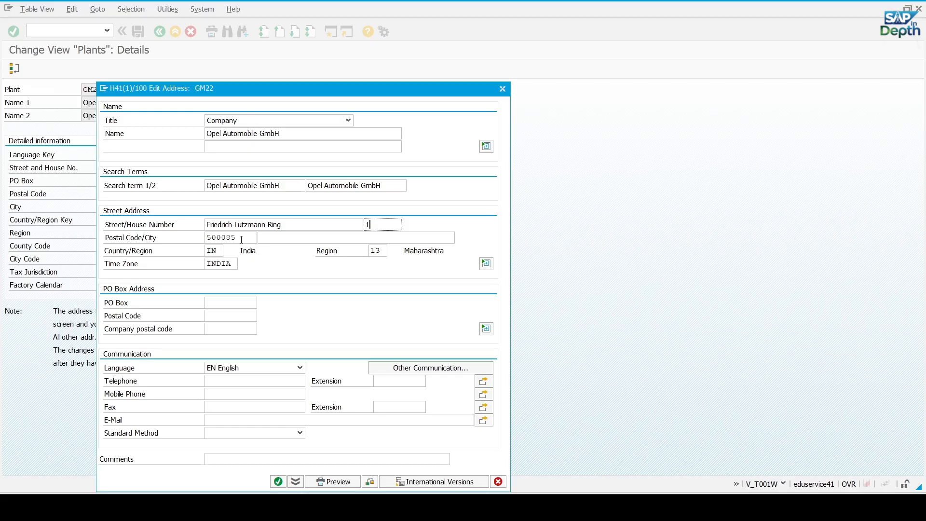
double_click(241, 238)
key(ctrl+v)
Copy the city name of the Opel Automobile plant from Excel into the city field of the GM22 address in SAP
click(274, 239)
key(alt+Tab)
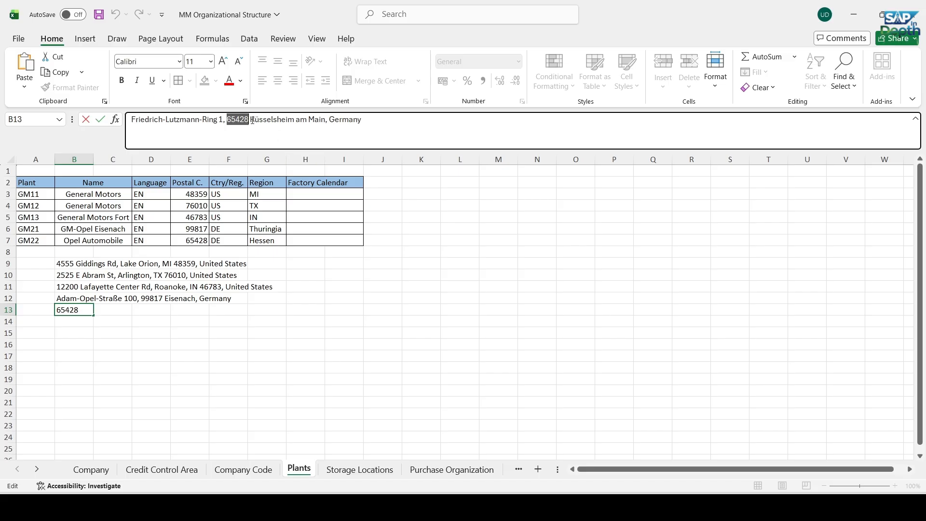
drag(251, 119, 326, 121)
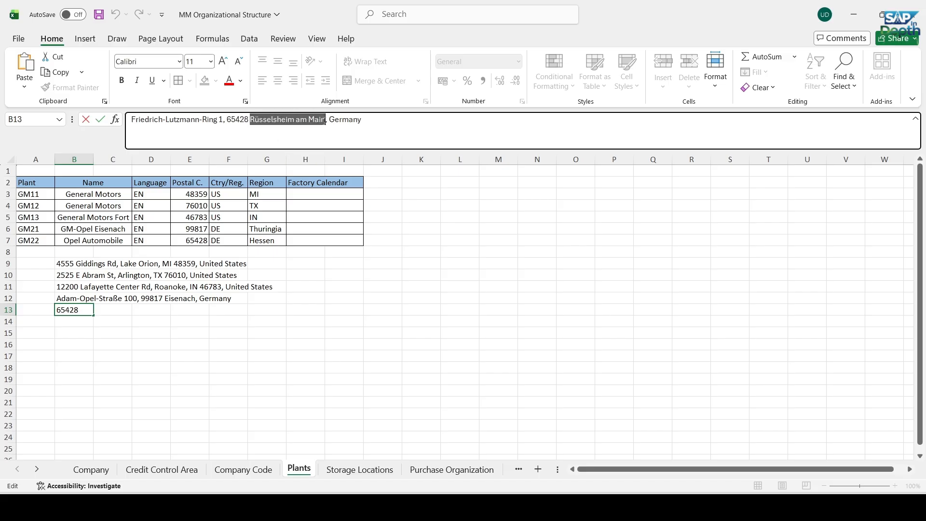
key(ctrl+c)
key(alt+Tab)
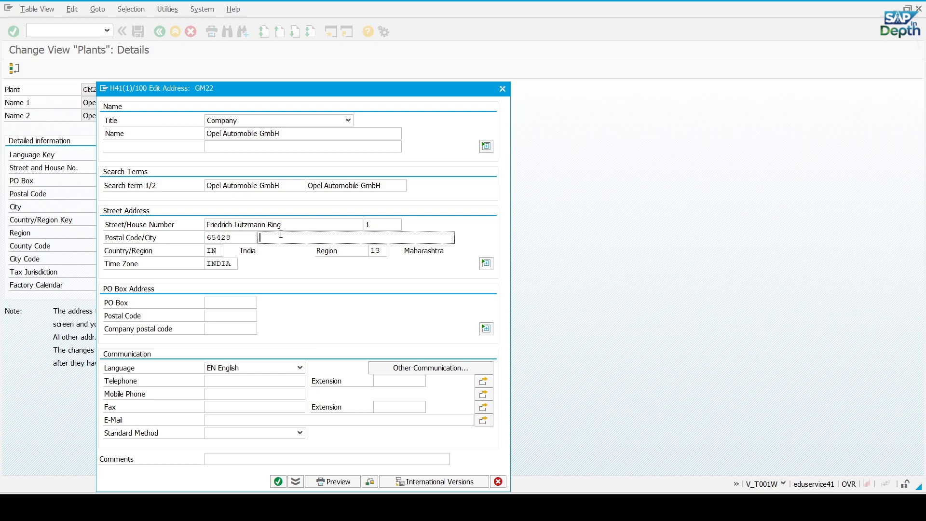
key(ctrl+v)
Set the country in the GM22 address to DE and choose region 06, Hessen
double_click(221, 251)
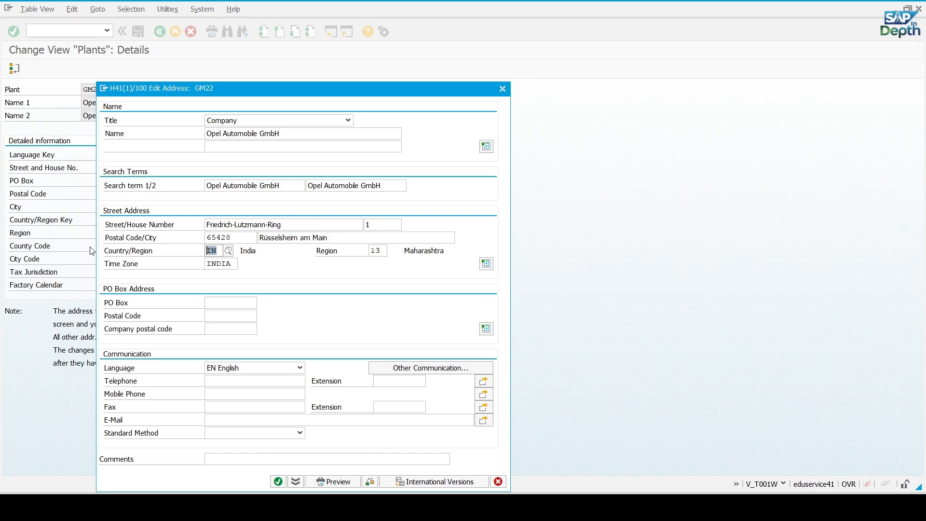
text(DE)
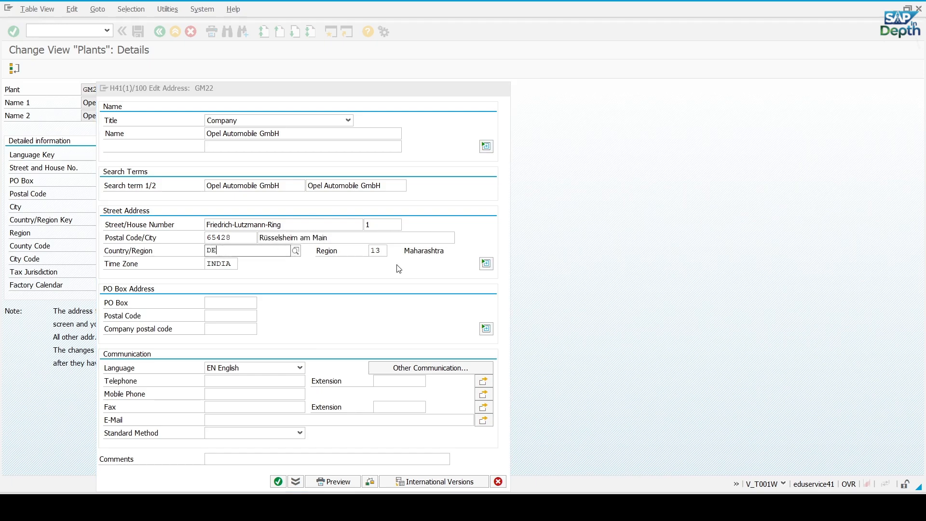
click(383, 250)
key(alt+Tab)
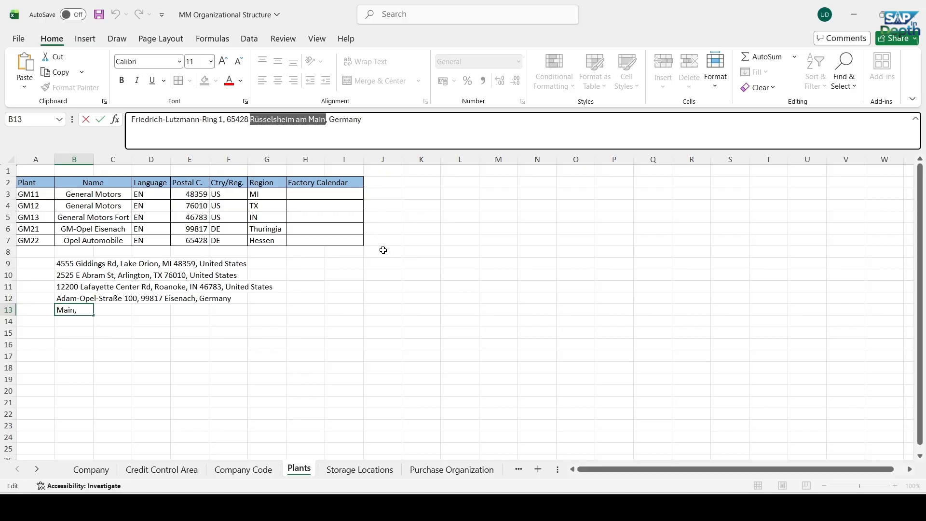
key(alt+Tab)
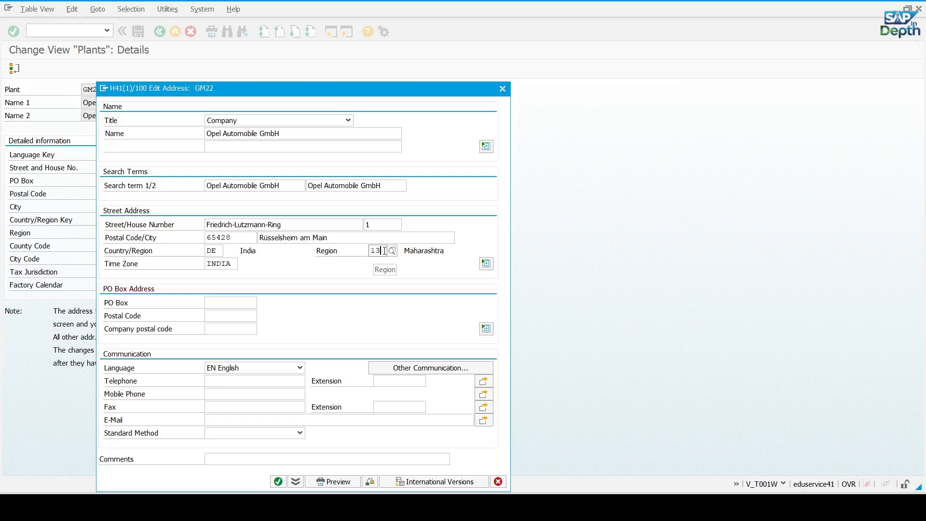
key(BackSpace)
key(BackSpace)
click(391, 252)
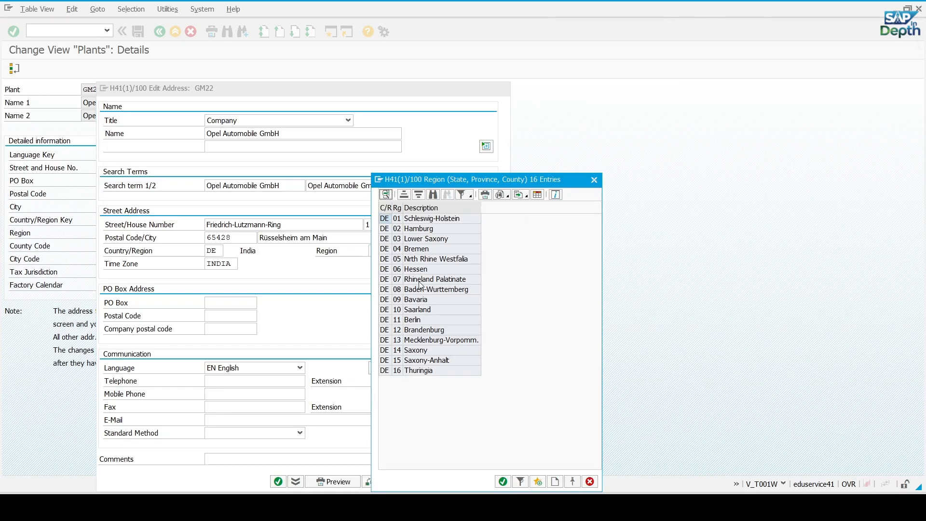
double_click(420, 270)
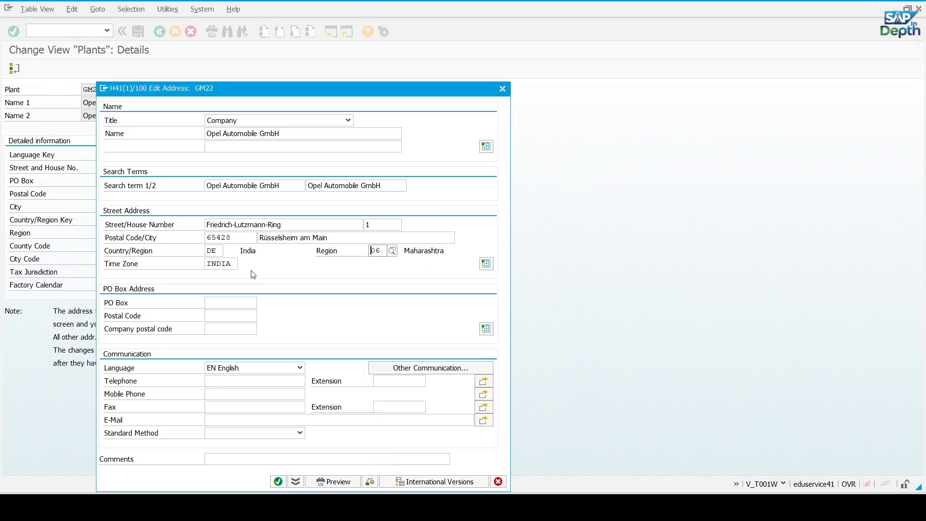
Set the time zone in the GM22 address to CET and confirm the address
click(236, 263)
key(BackSpace)
key(BackSpace)
key(BackSpace)
key(BackSpace)
key(BackSpace)
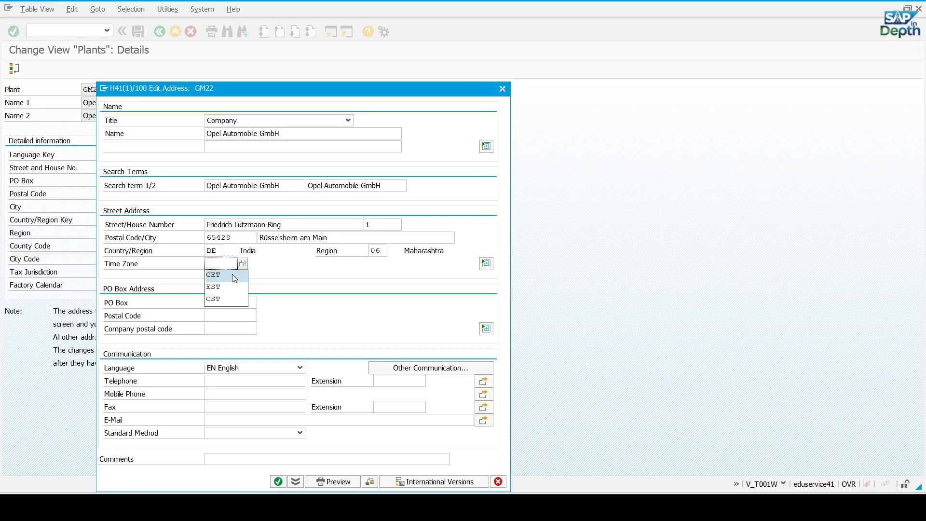
click(232, 274)
key(Return)
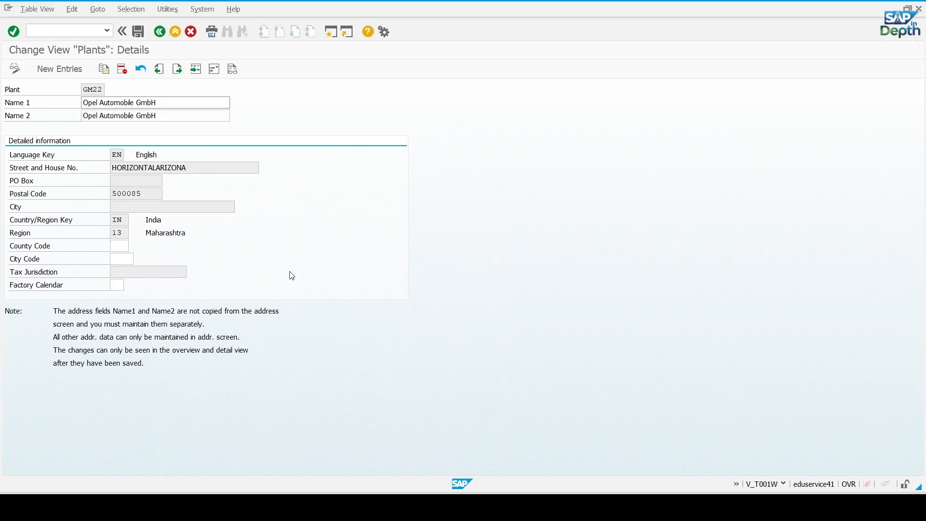
Assign factory calendar 07, Germany (Hesse), to plant GM22 and save the plant
click(124, 290)
click(131, 286)
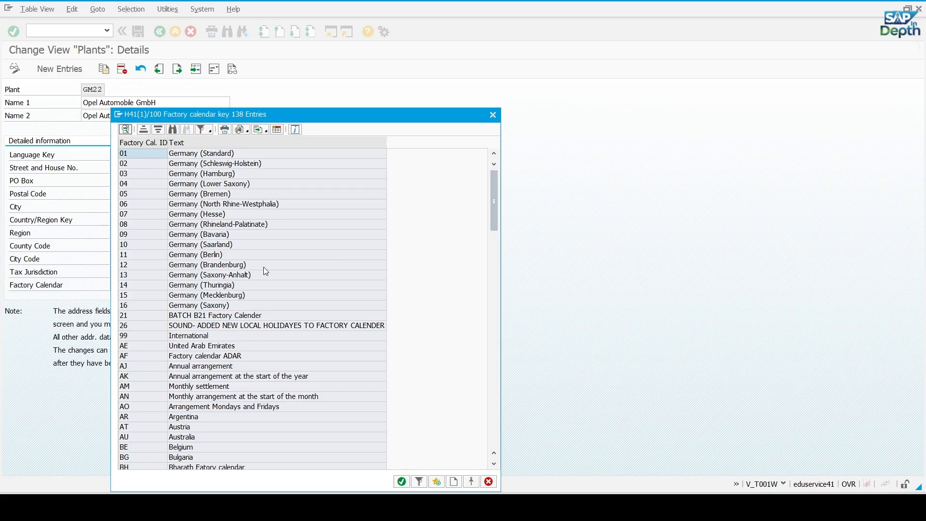
double_click(201, 214)
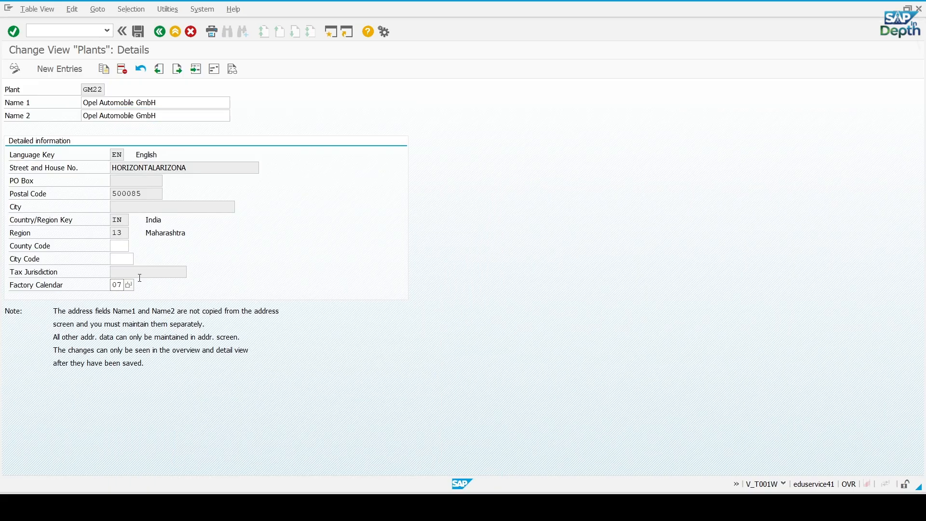
key(Return)
click(144, 68)
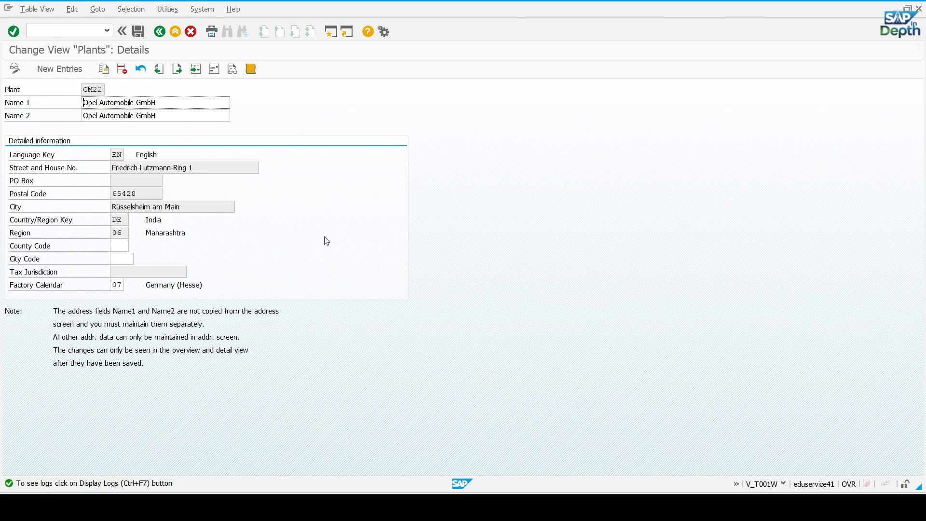
Leave the plant details, the plant overview and the customizing project, returning to the SAP Easy Access screen
click(160, 32)
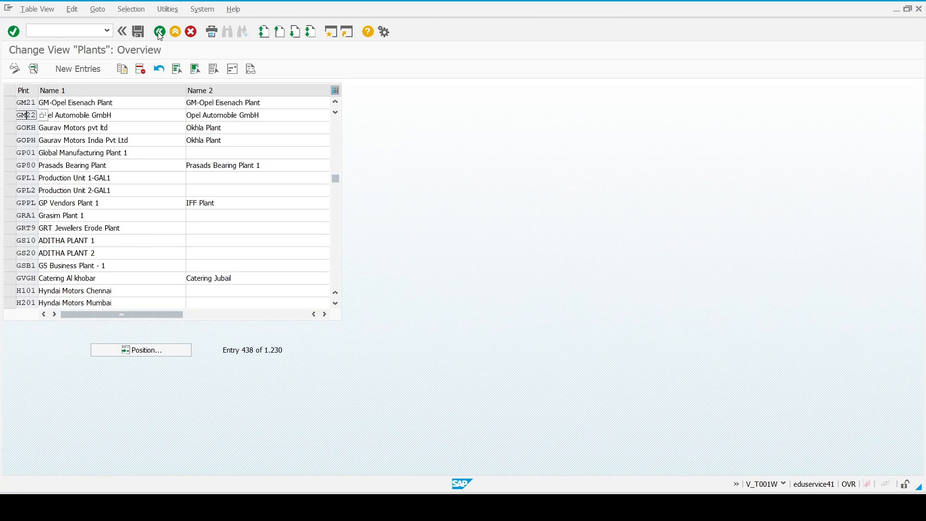
click(159, 32)
click(160, 32)
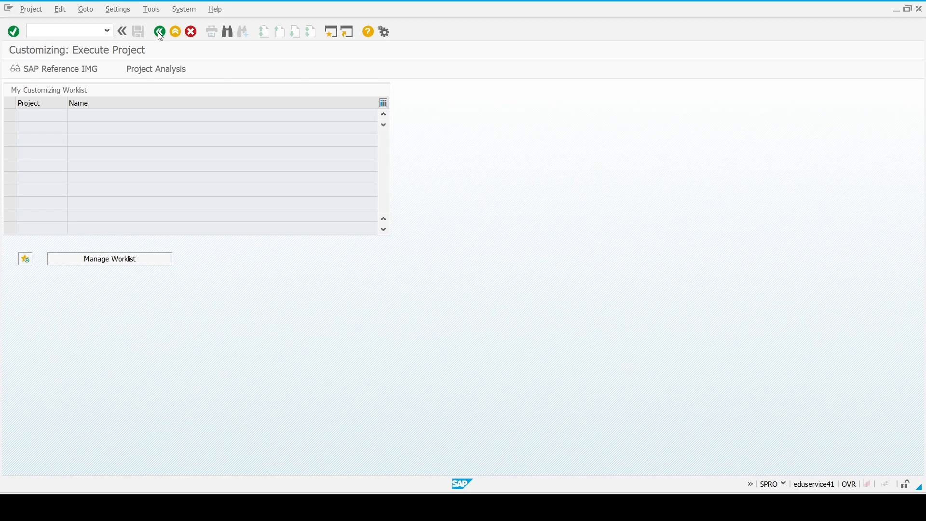
click(159, 31)
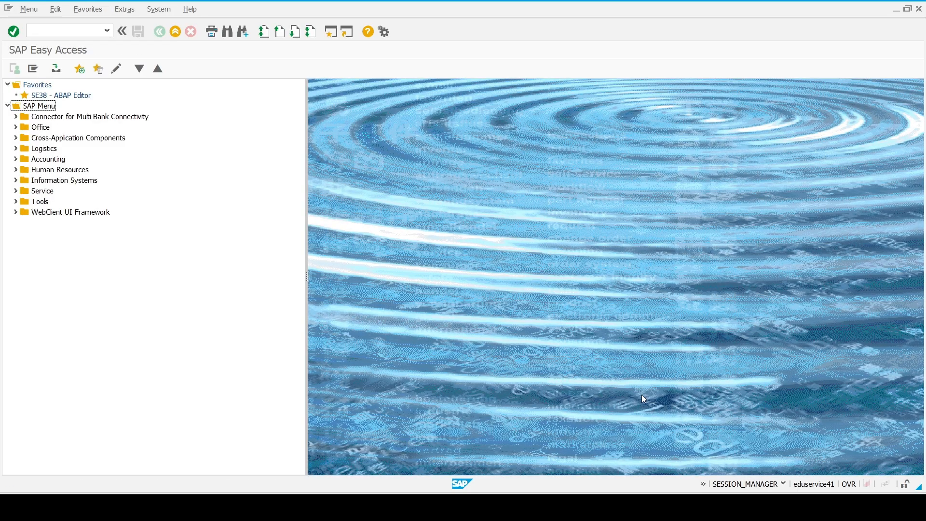
mouse_move(636, 507)
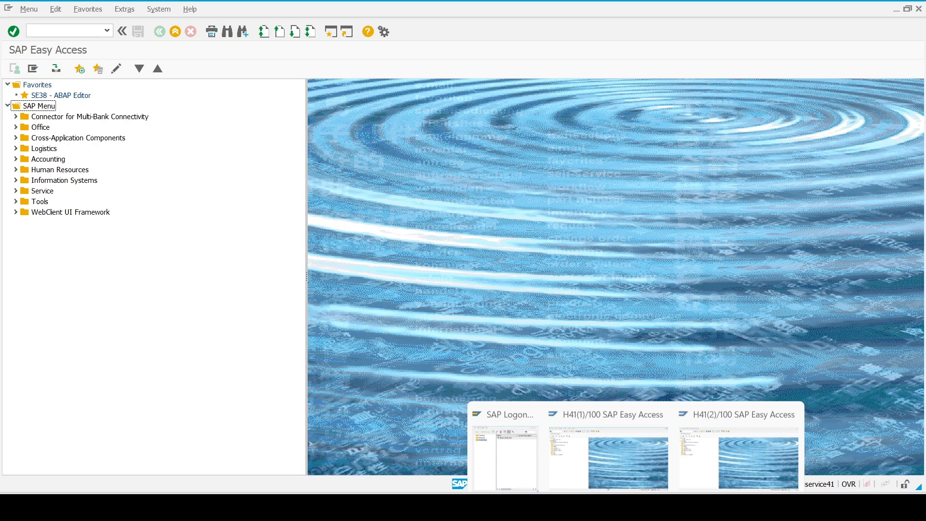